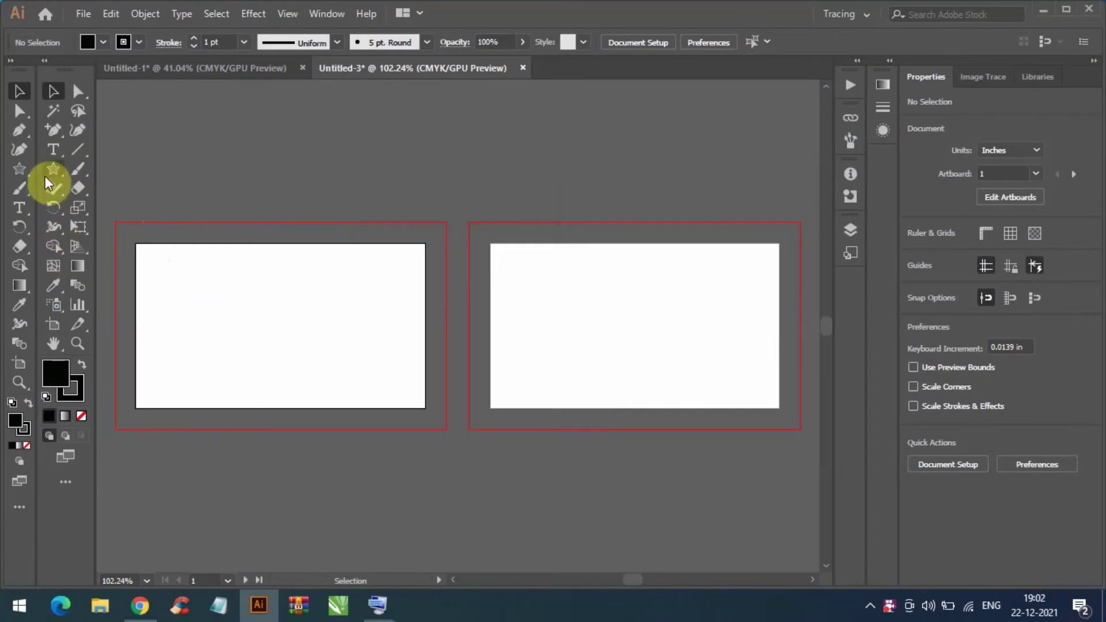
Step: Draw a black 3.5 × 2 in rectangle covering the entire left artboard
left_click(46, 170)
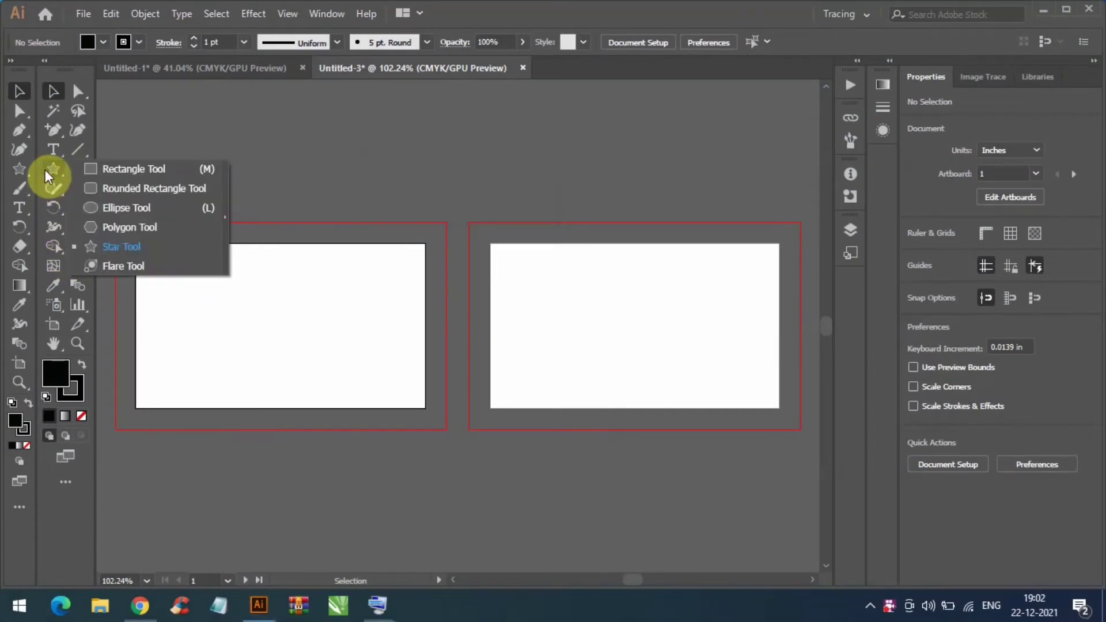
left_click(81, 173)
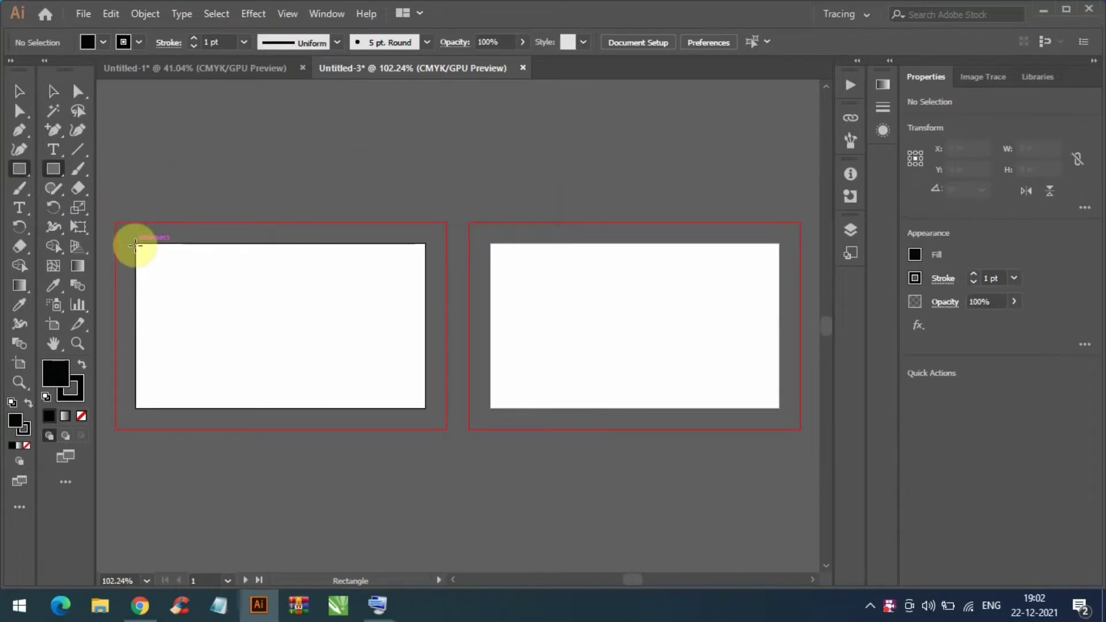
mouse_move(135, 244)
left_mouse_down()
mouse_move(332, 408)
mouse_move(427, 408)
left_mouse_up()
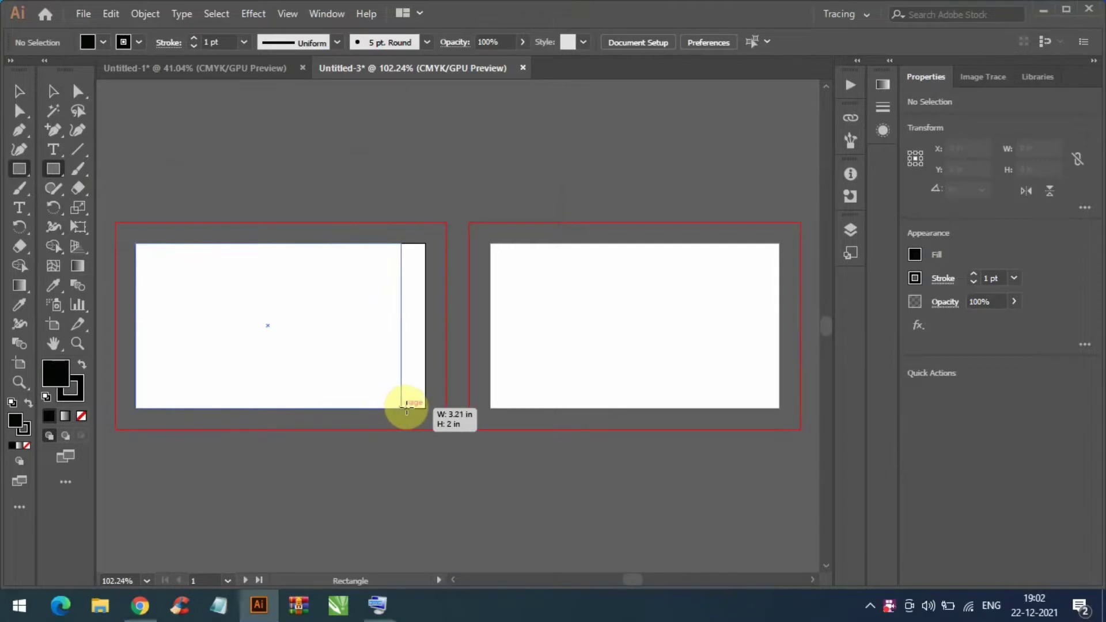
left_click_drag(426, 408, 428, 408)
key("ctrl+shift+a")
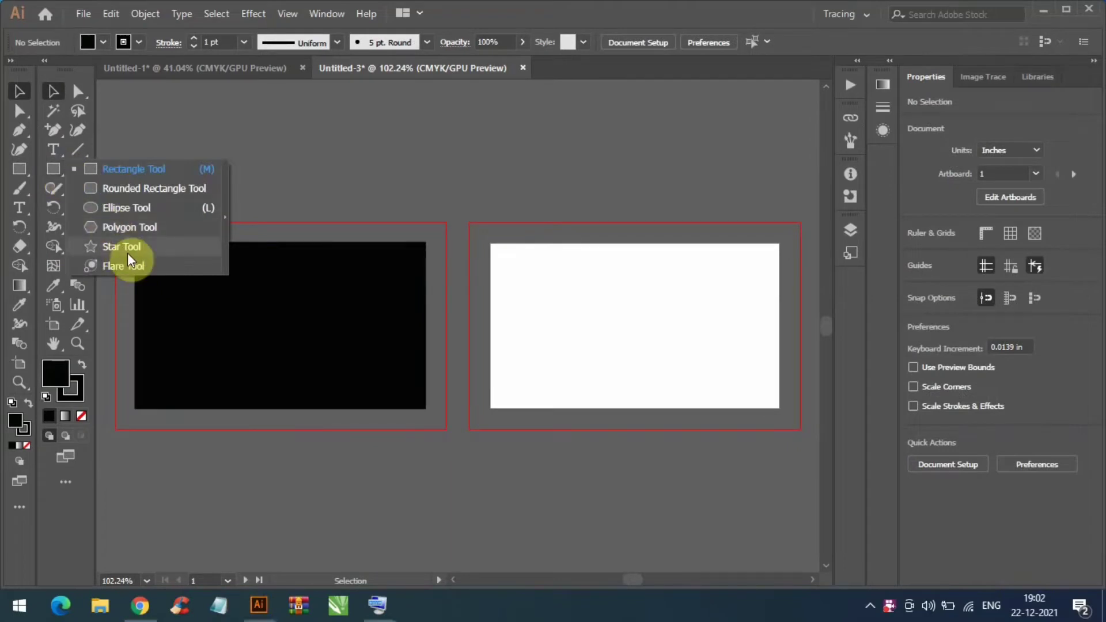
Step: Create a black three-point star triangle and move it above the card
left_click_drag(62, 168, 124, 247)
left_click(209, 169)
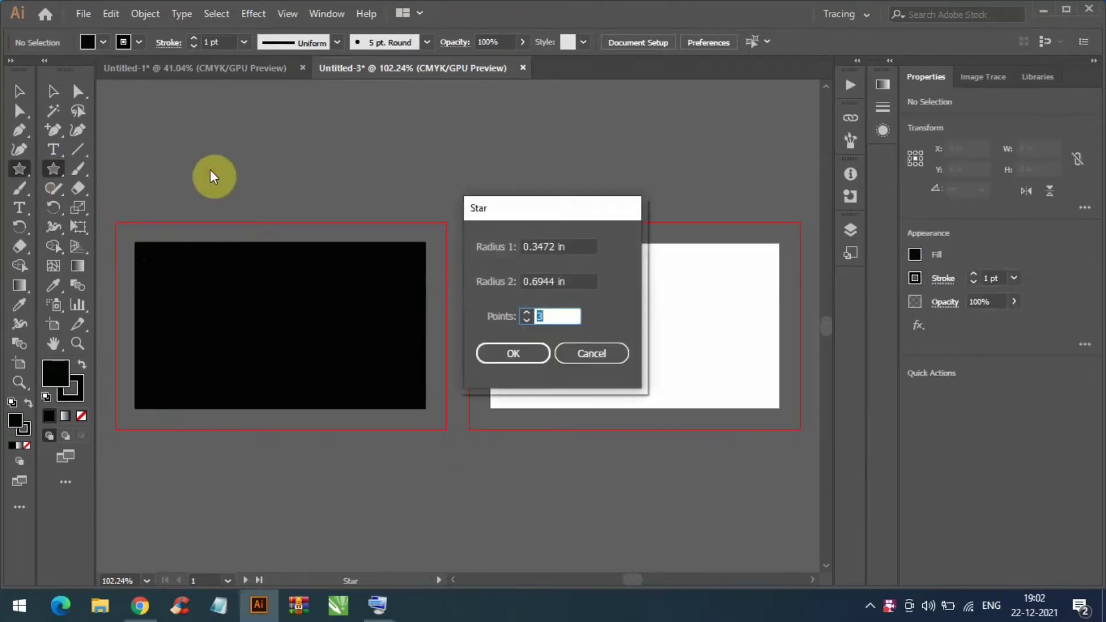
key("Return")
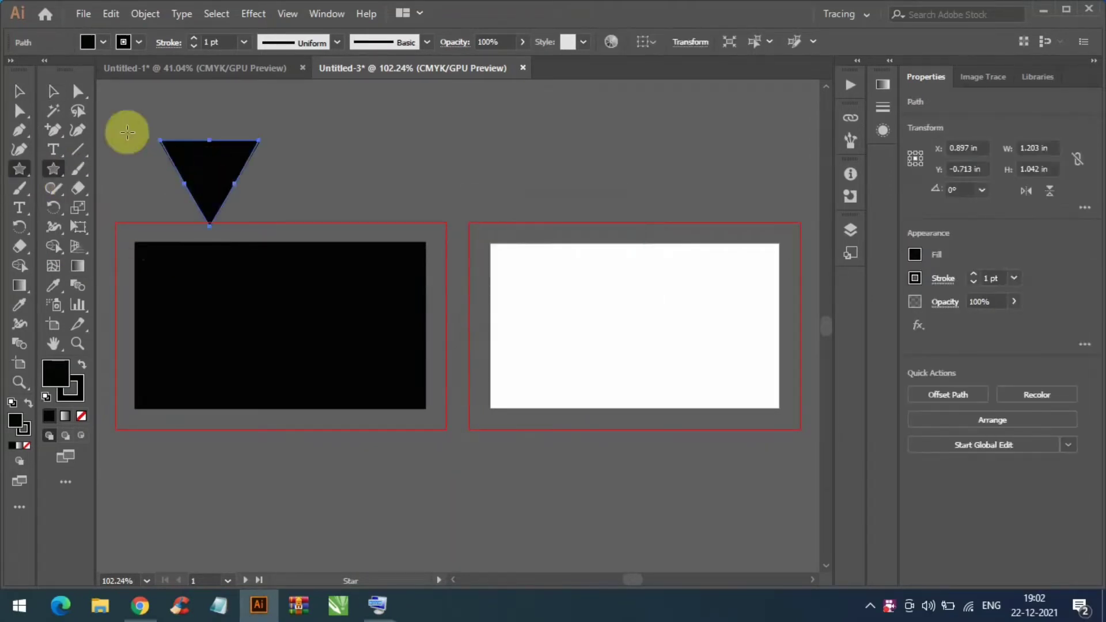
left_click(55, 91)
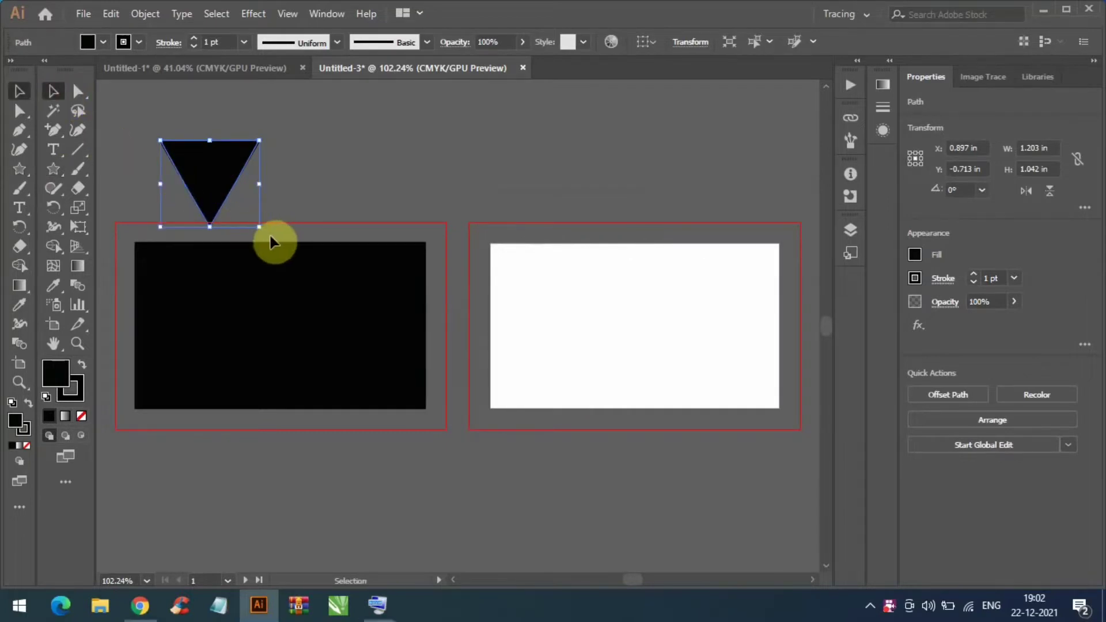
left_click_drag(224, 157, 294, 152)
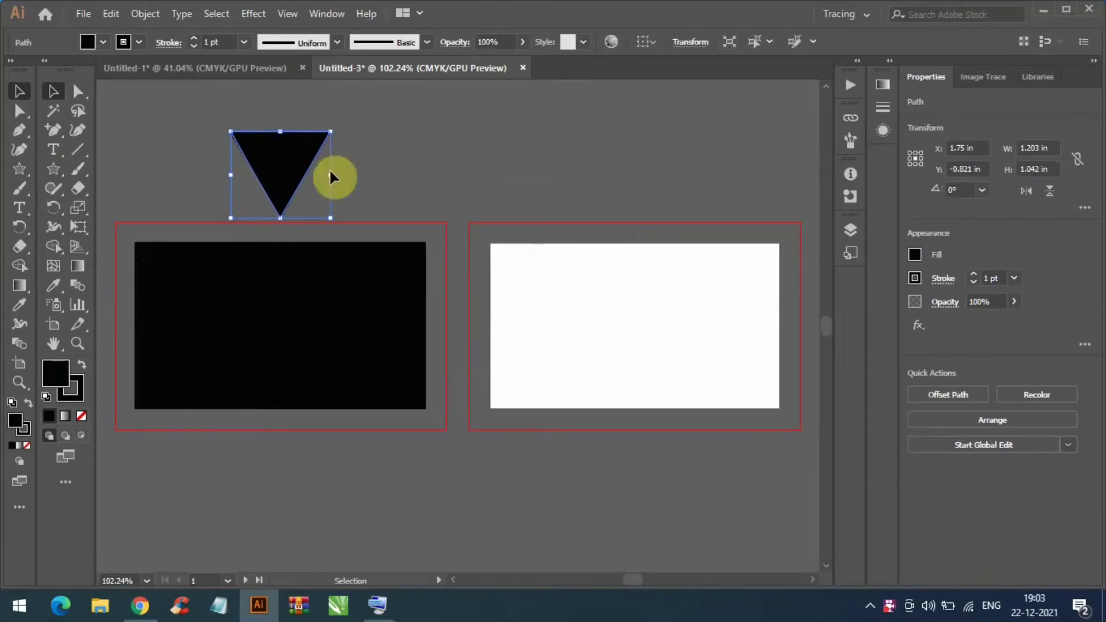
Step: Turn a small square into a right-angle triangle by dragging one corner anchor inward
left_click(58, 165)
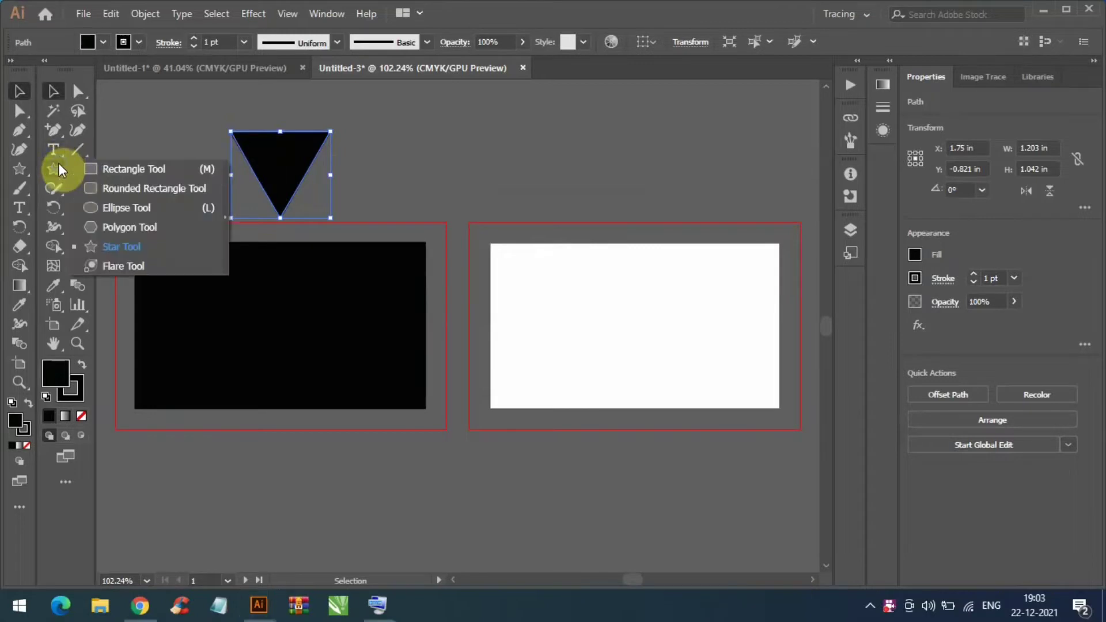
left_click(81, 173)
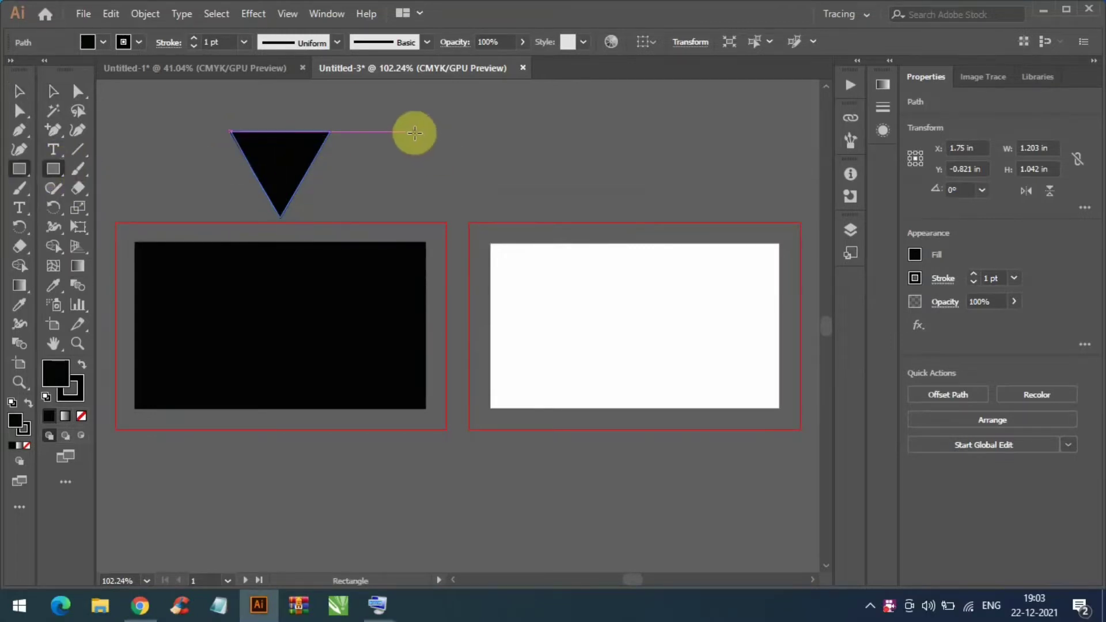
left_click_drag(415, 132, 500, 174)
key("a")
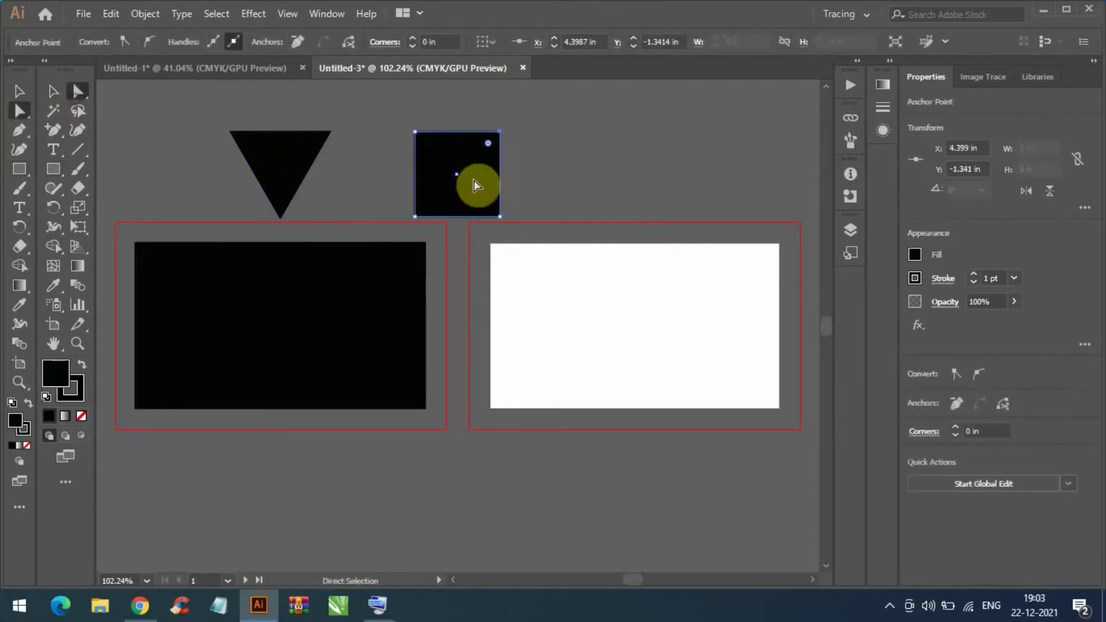
left_click_drag(499, 132, 457, 174)
Step: Rotate the first triangle 180° so it points upward
left_click(53, 90)
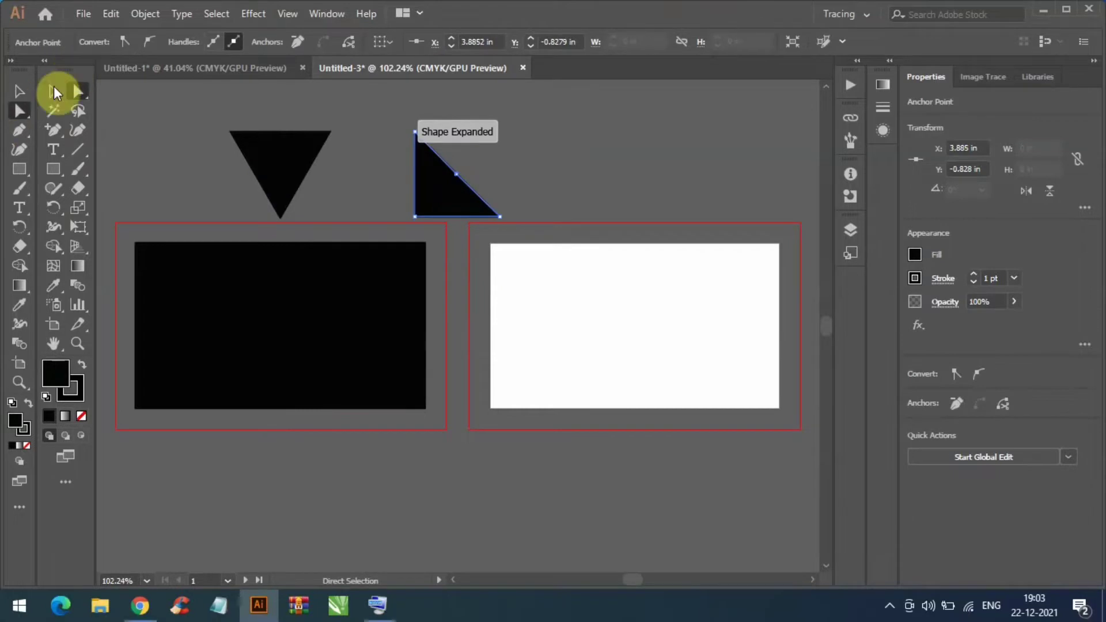
left_click(437, 205)
left_click(286, 196)
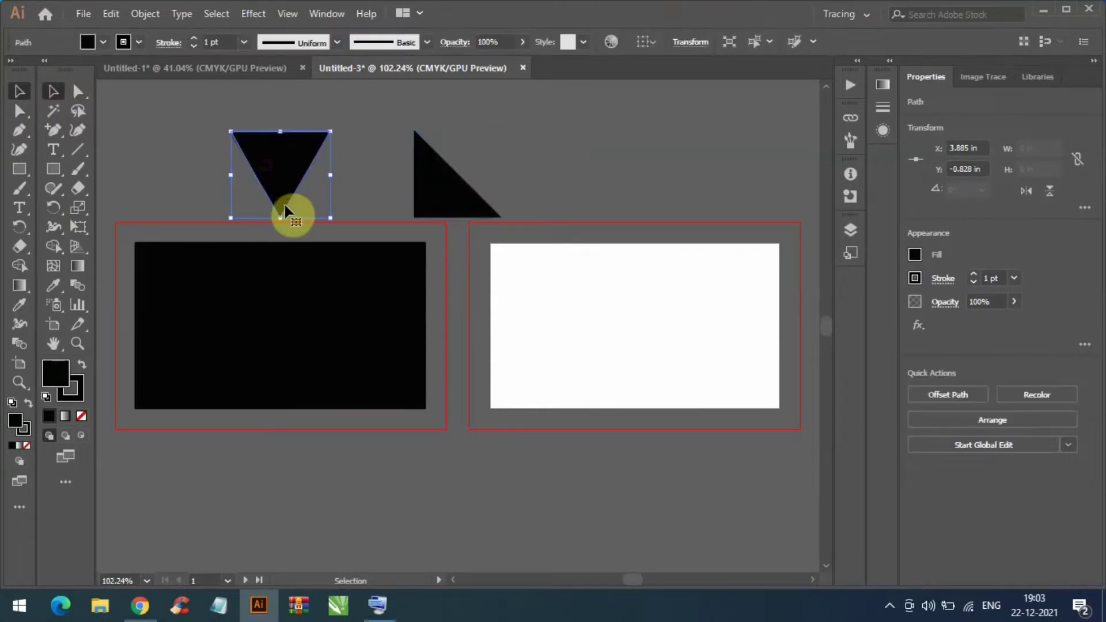
key("ctrl+1")
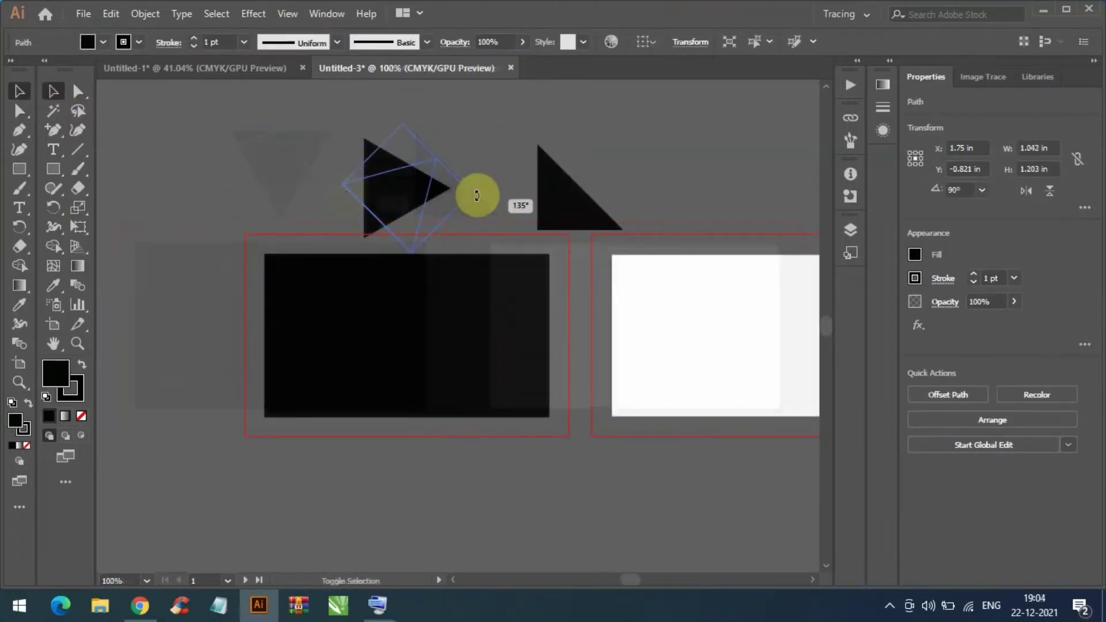
left_click_drag(339, 220, 459, 148)
Step: Make a vertically reflected copy of the right-angle triangle
left_click(558, 205)
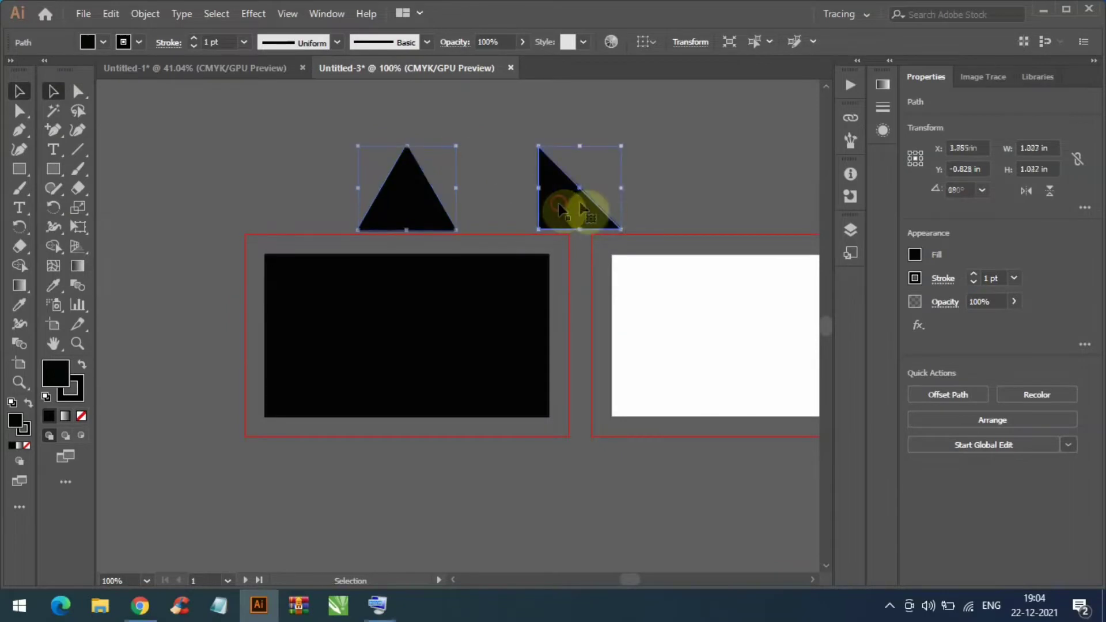
right_click(582, 203)
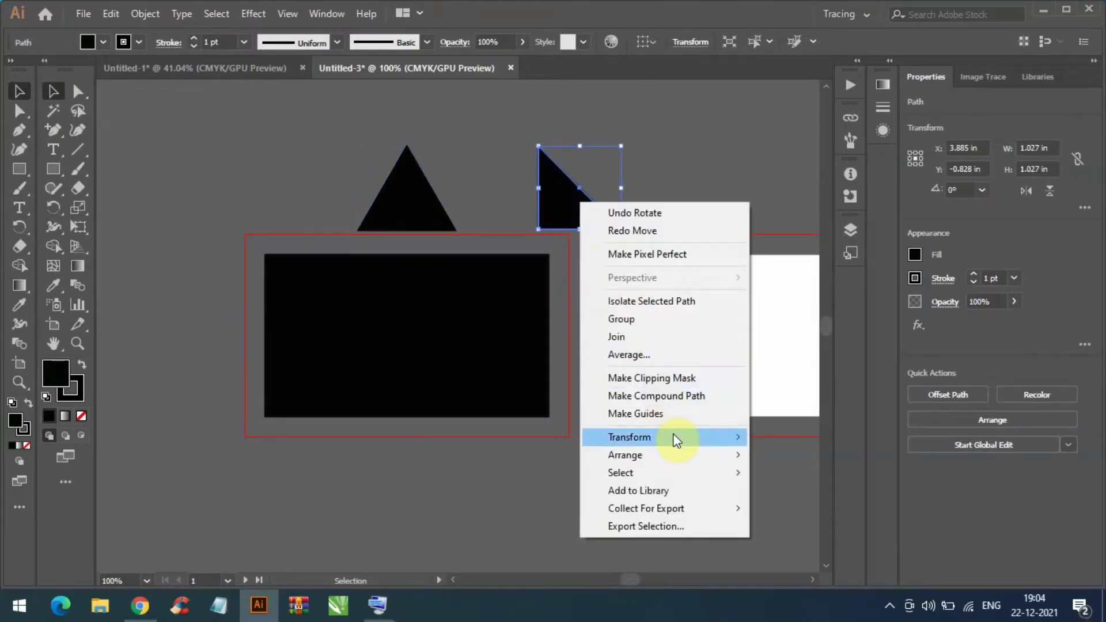
mouse_move(629, 437)
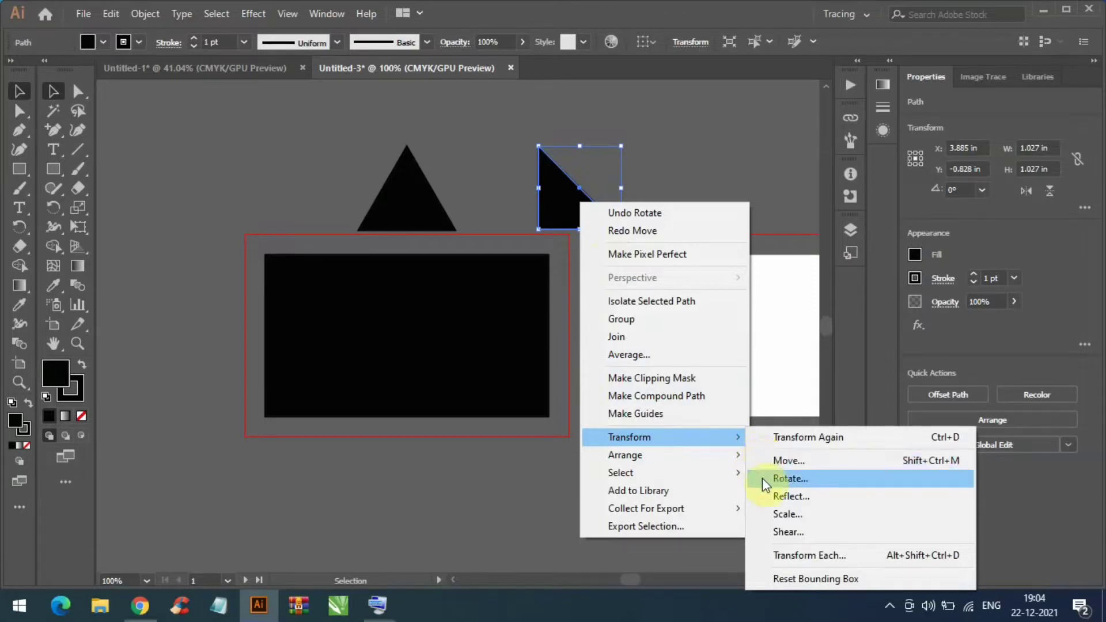
left_click(786, 496)
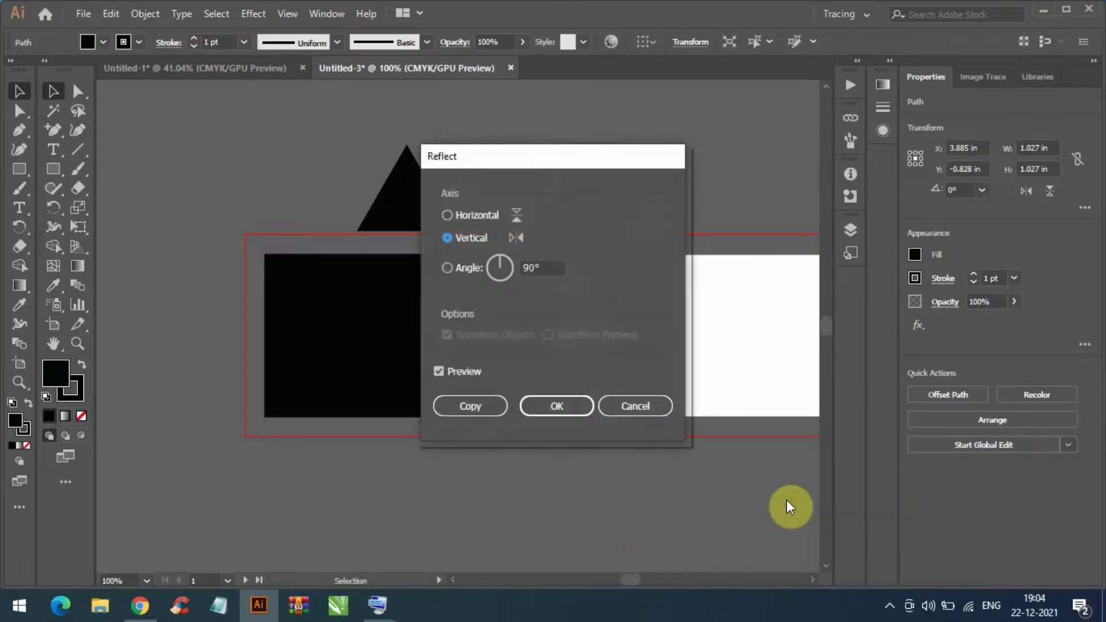
left_click(485, 414)
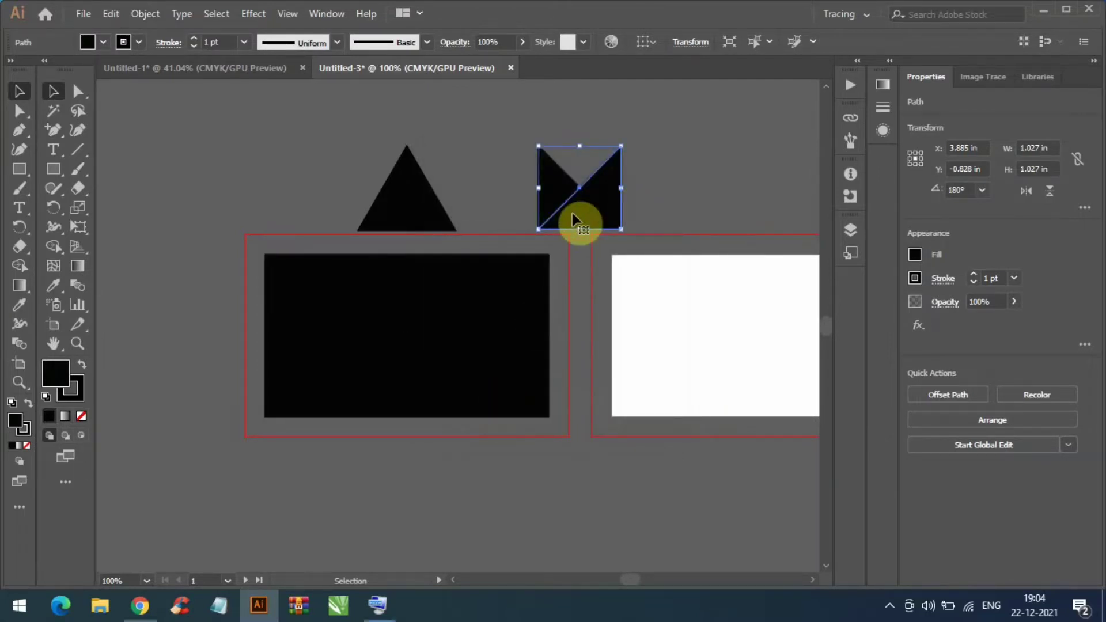
Step: Arrange both right-angle triangles against the upright triangle to form the crown
left_click_drag(573, 219, 444, 212)
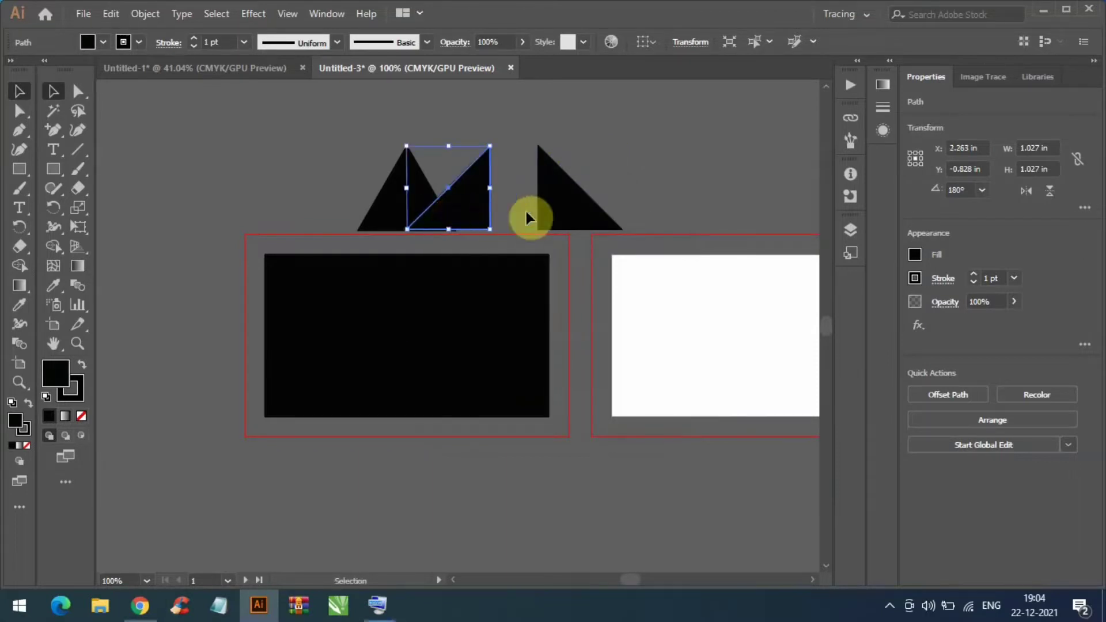
left_click_drag(550, 215, 337, 216)
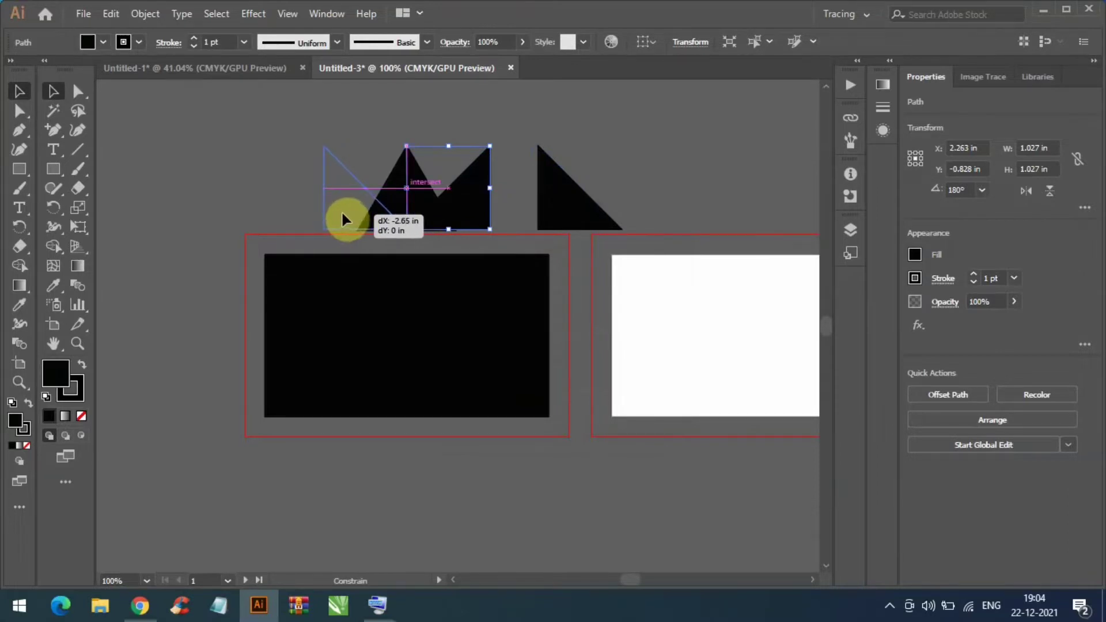
left_click_drag(336, 212, 334, 210)
left_click(633, 148)
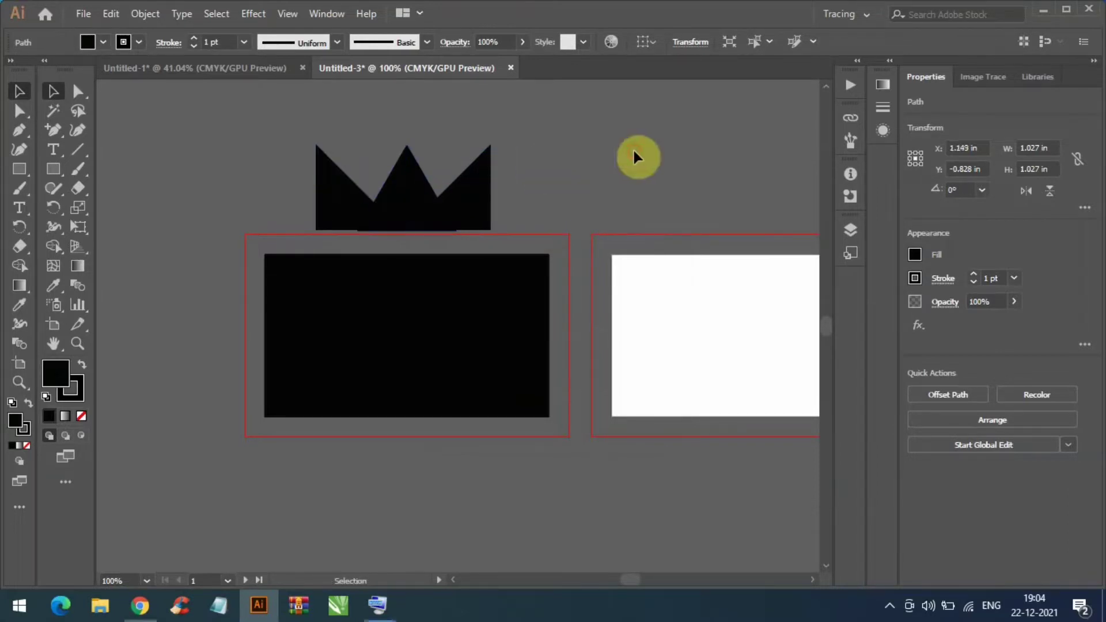
left_click(468, 200)
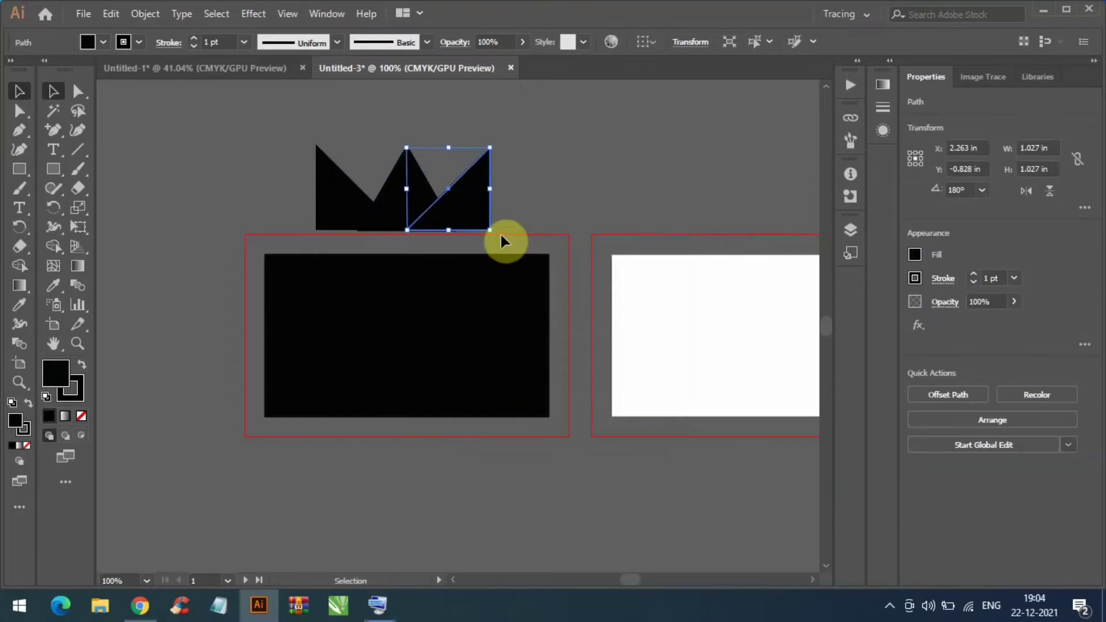
left_click_drag(395, 185, 352, 209)
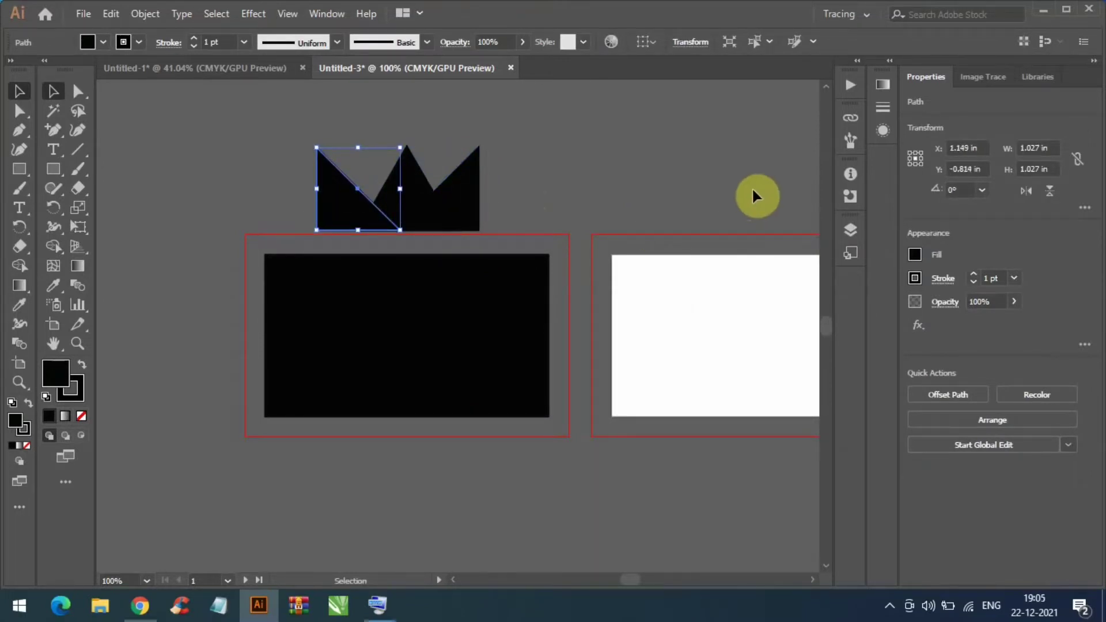
key("Right")
key("Right")
key("Right")
key("Right")
key("Right")
key("Right")
key("Right")
key("Right")
key("Right")
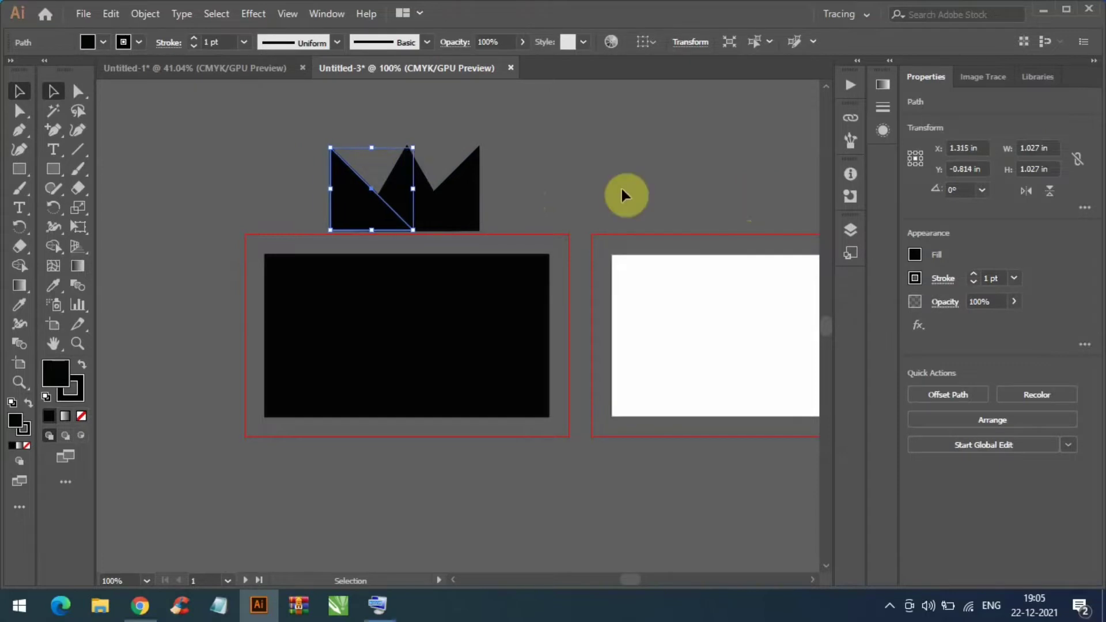
left_click(622, 190)
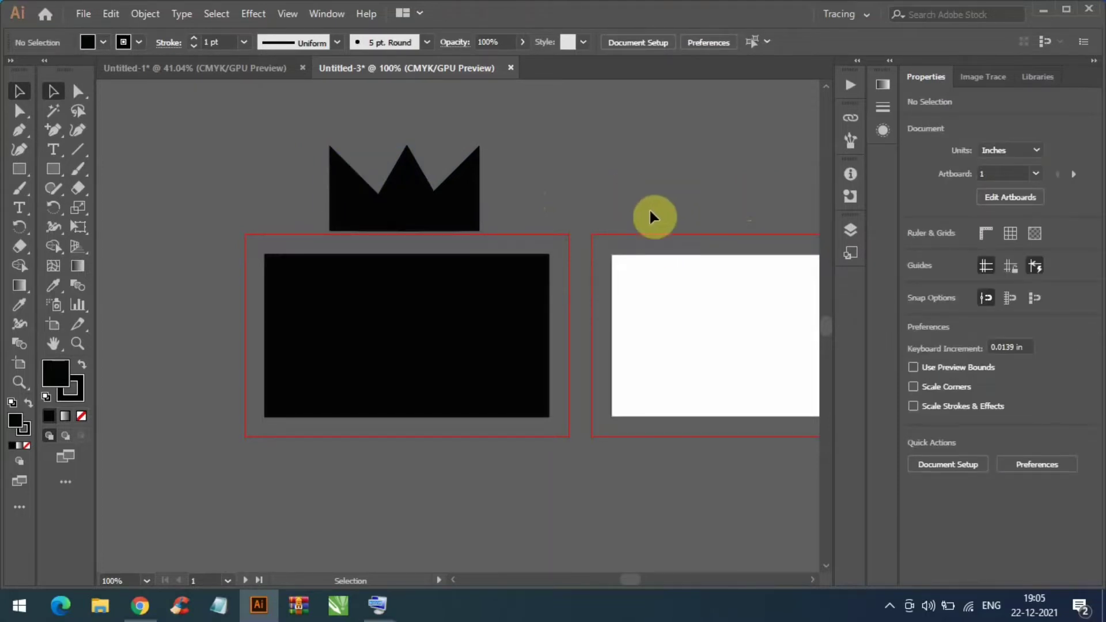
Step: Draw a 0.2236 in circle left of the crown
left_click(50, 169)
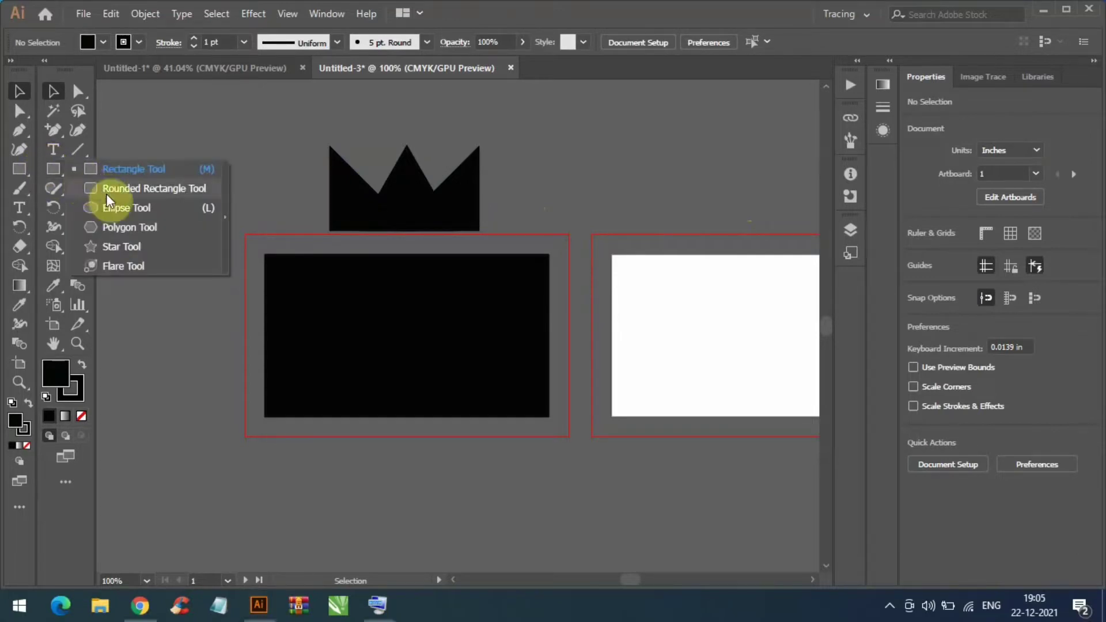
left_click(118, 209)
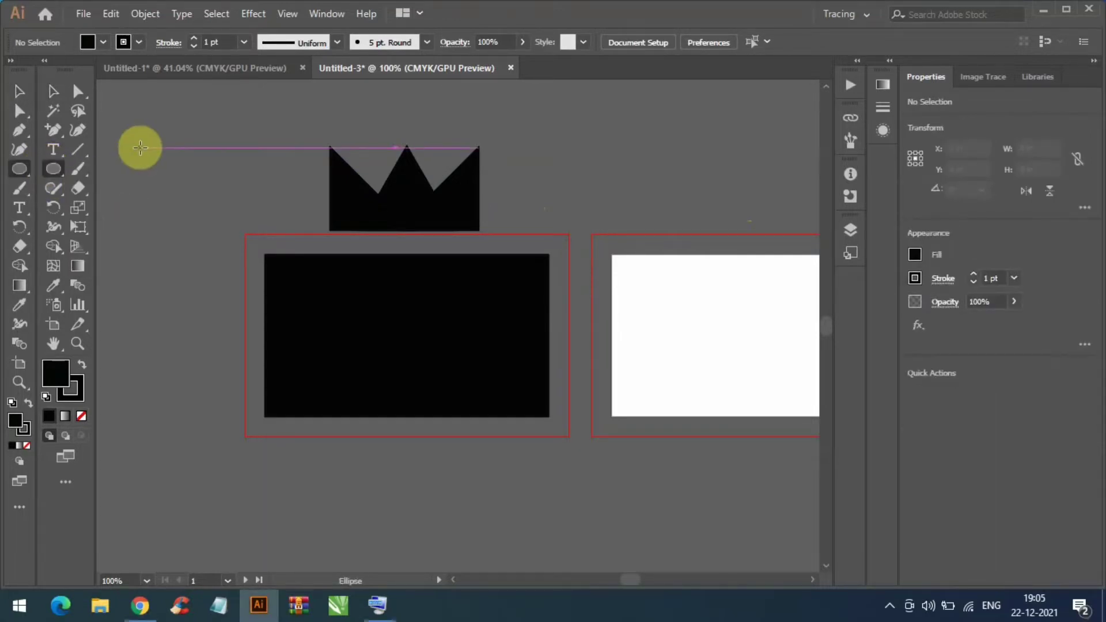
left_click_drag(140, 147, 156, 166)
left_click(150, 178)
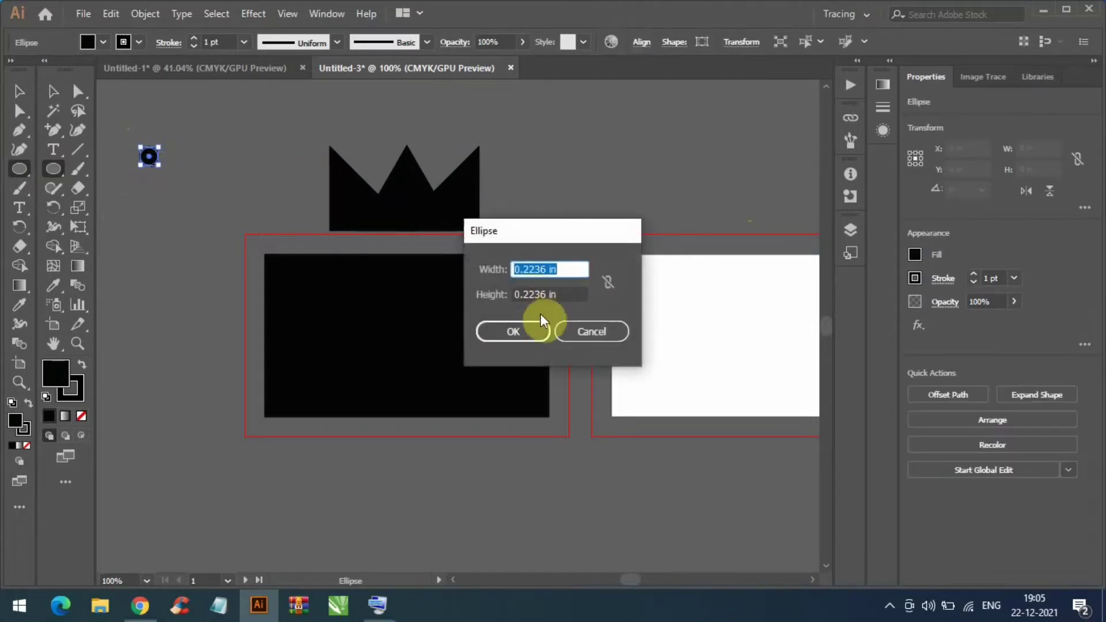
left_click(600, 337)
Step: Duplicate the small circle to make three circles
left_click(52, 95)
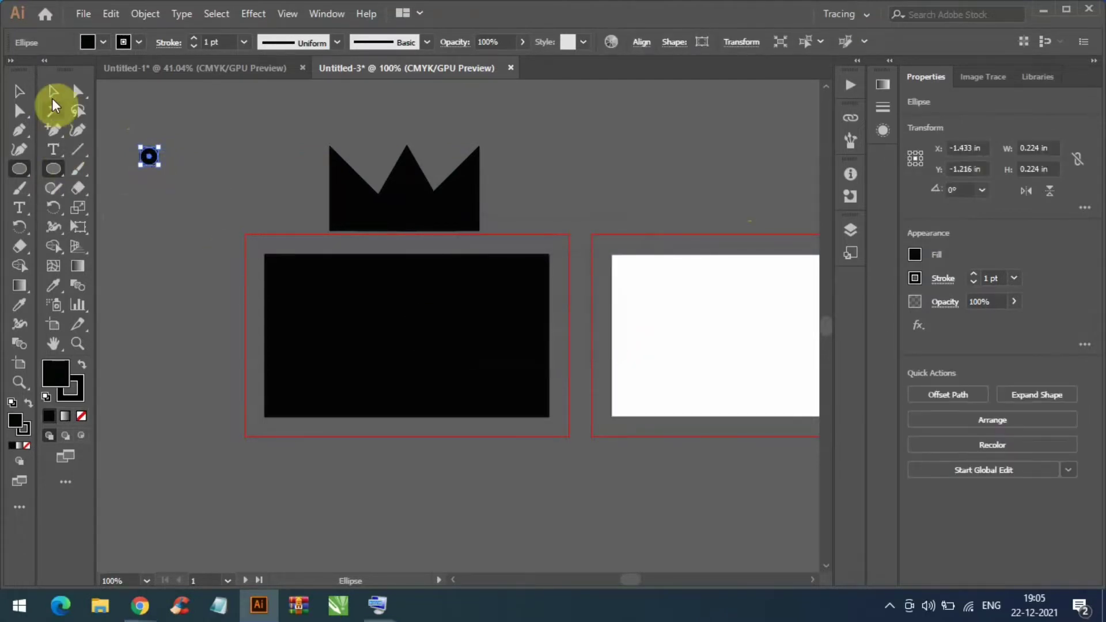
left_click(149, 163)
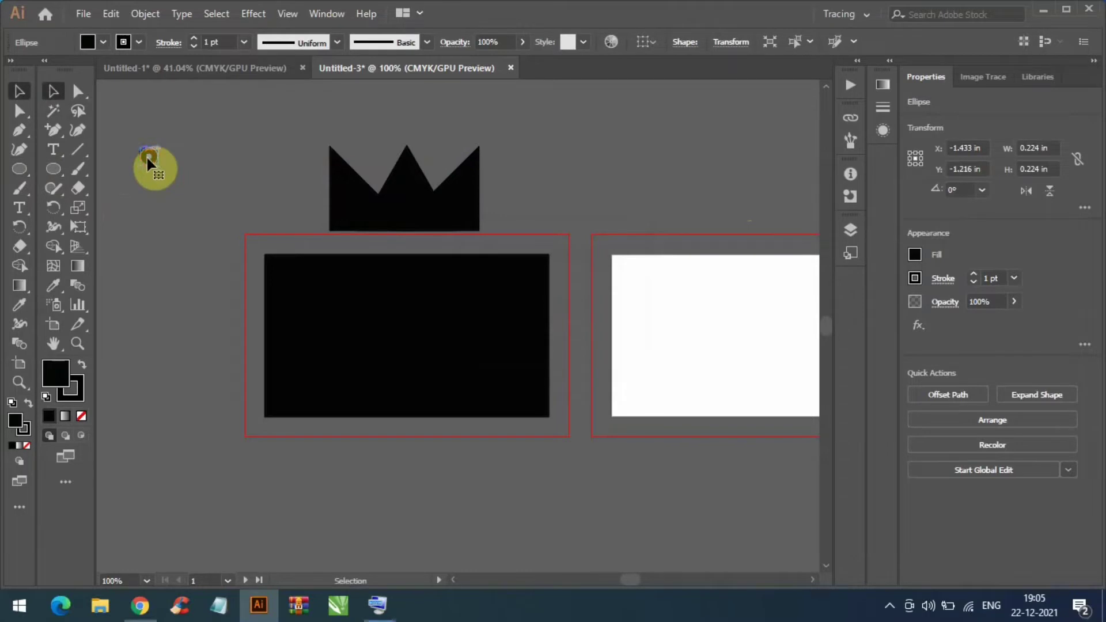
left_click_drag(148, 160, 226, 158)
left_click(135, 172)
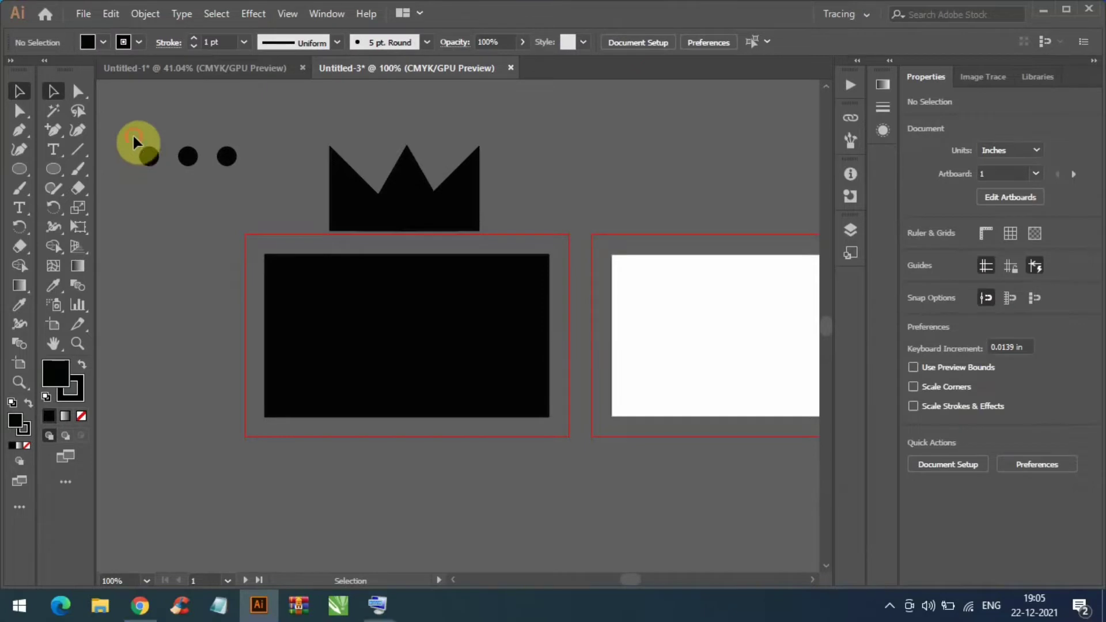
Step: Position the three circles above the crown, one over each peak
left_click_drag(238, 181, 136, 144)
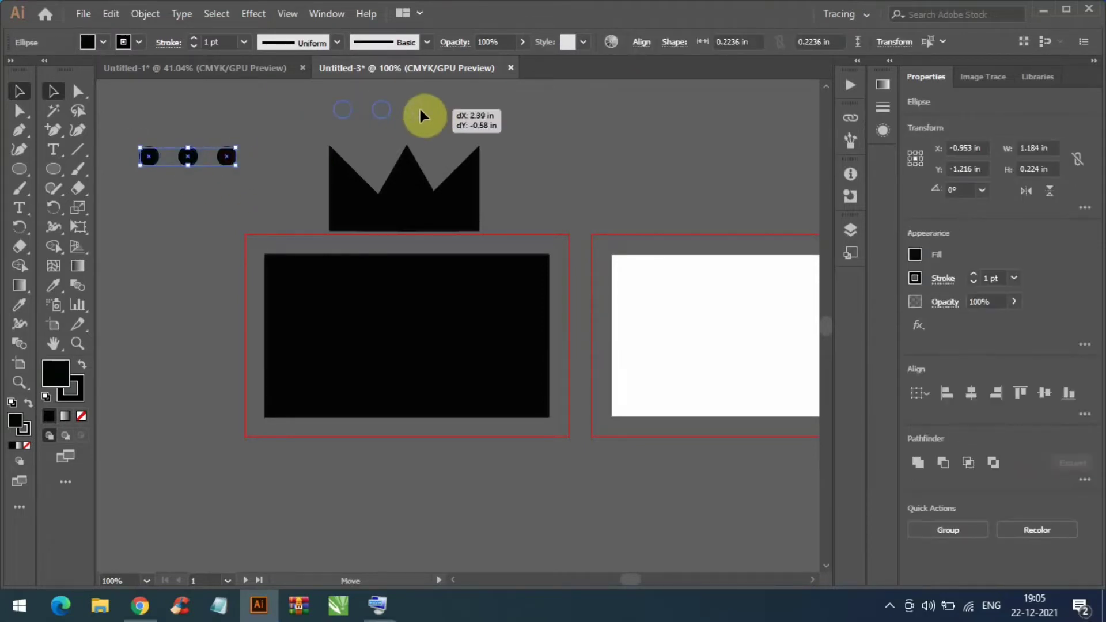
left_click_drag(226, 155, 444, 125)
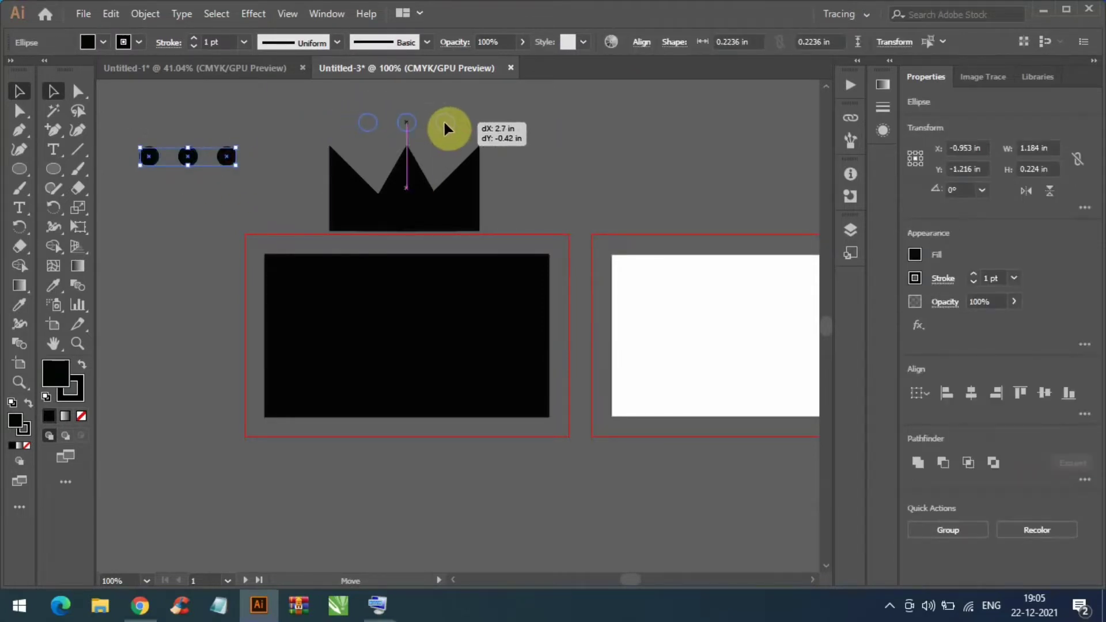
mouse_move(444, 125)
left_mouse_down()
mouse_move(471, 141)
mouse_move(466, 119)
left_mouse_up()
left_click(548, 137)
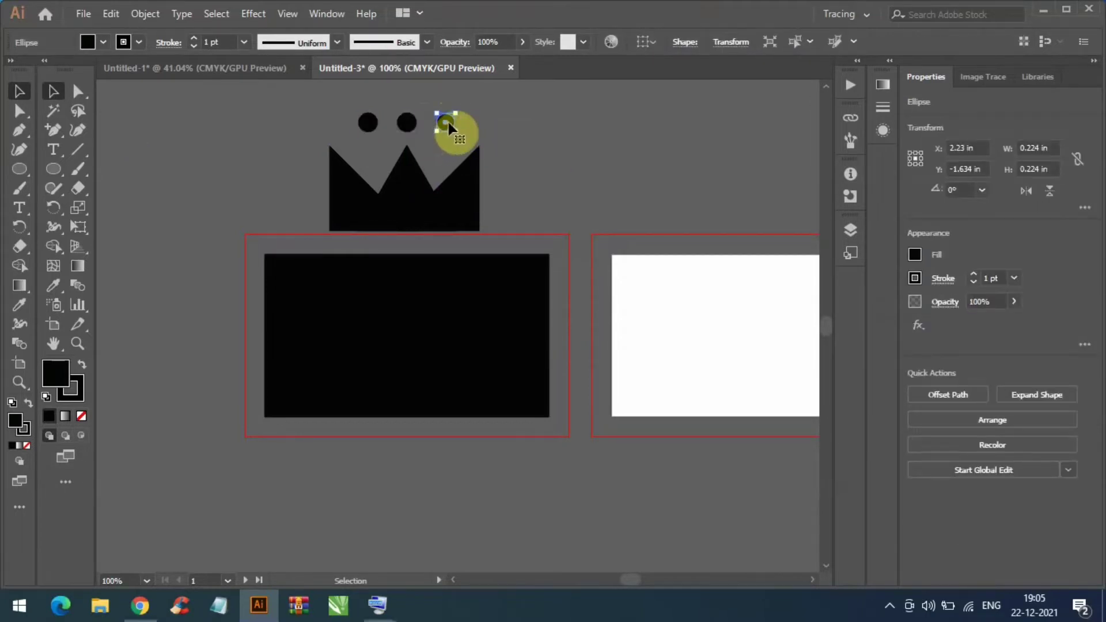
left_click_drag(467, 120, 480, 122)
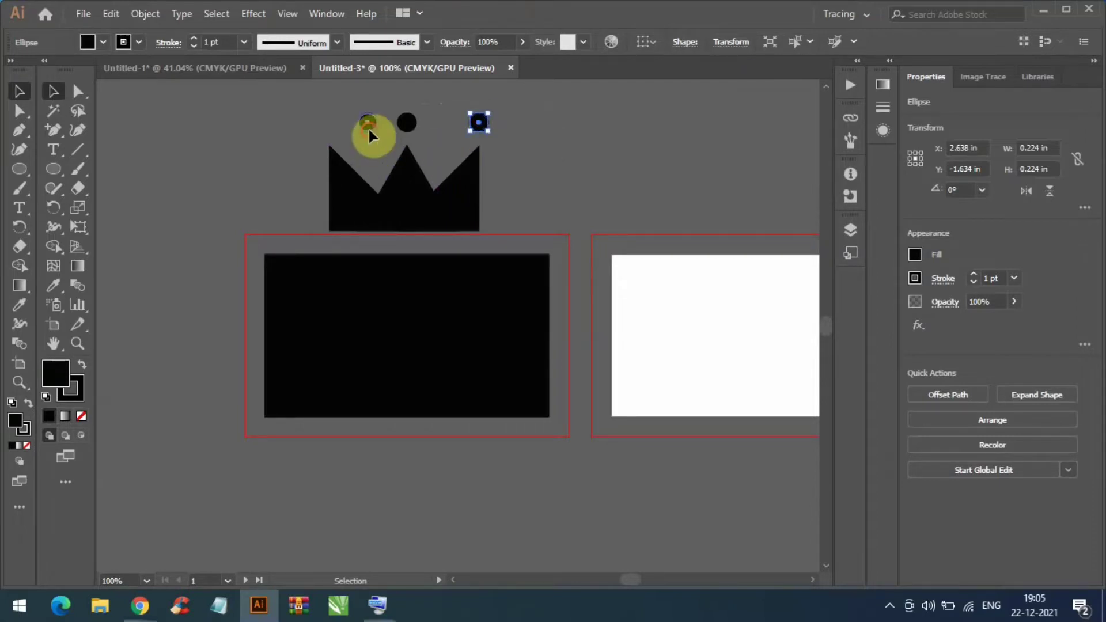
left_click_drag(368, 126, 328, 137)
left_click(572, 201)
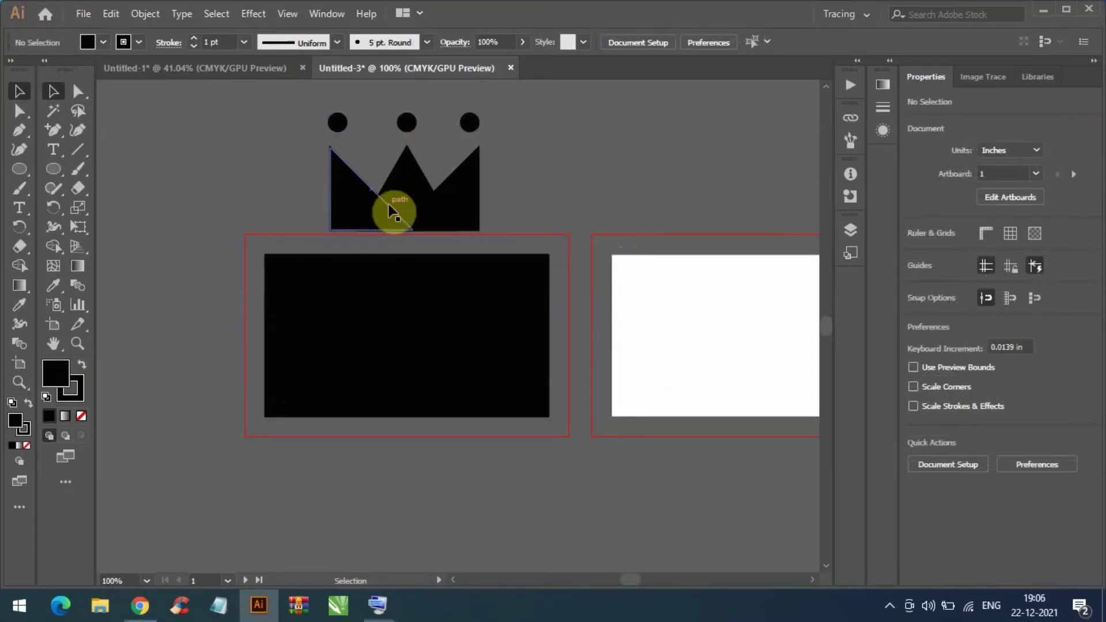
Step: Fill all three crown triangles with the yellow-orange gradient swatch
left_click(393, 212)
left_click(103, 42)
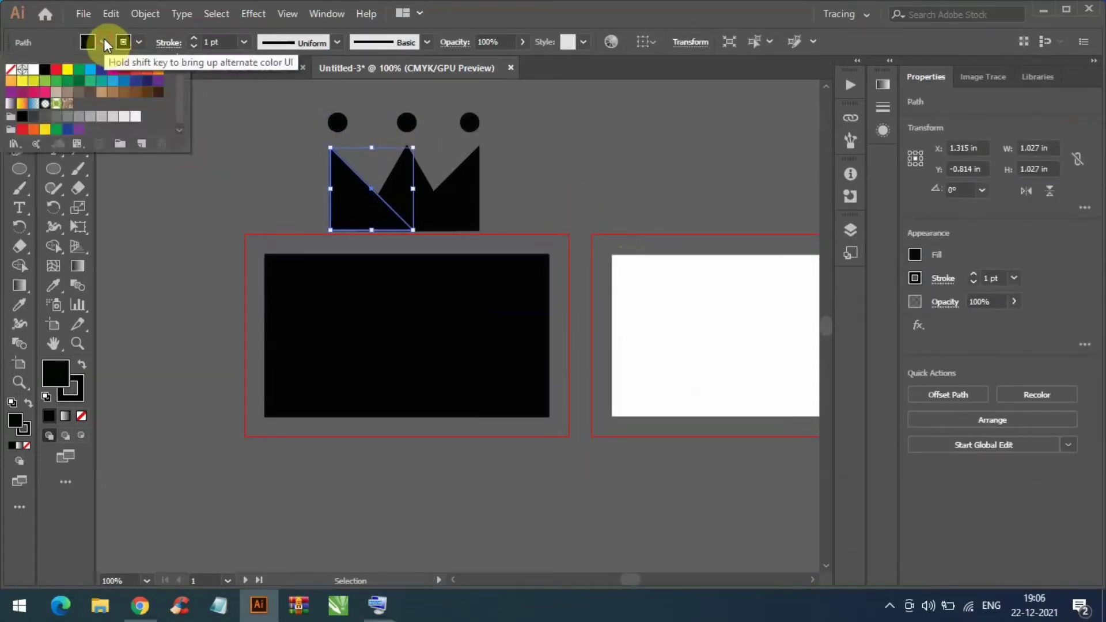
left_click(22, 104)
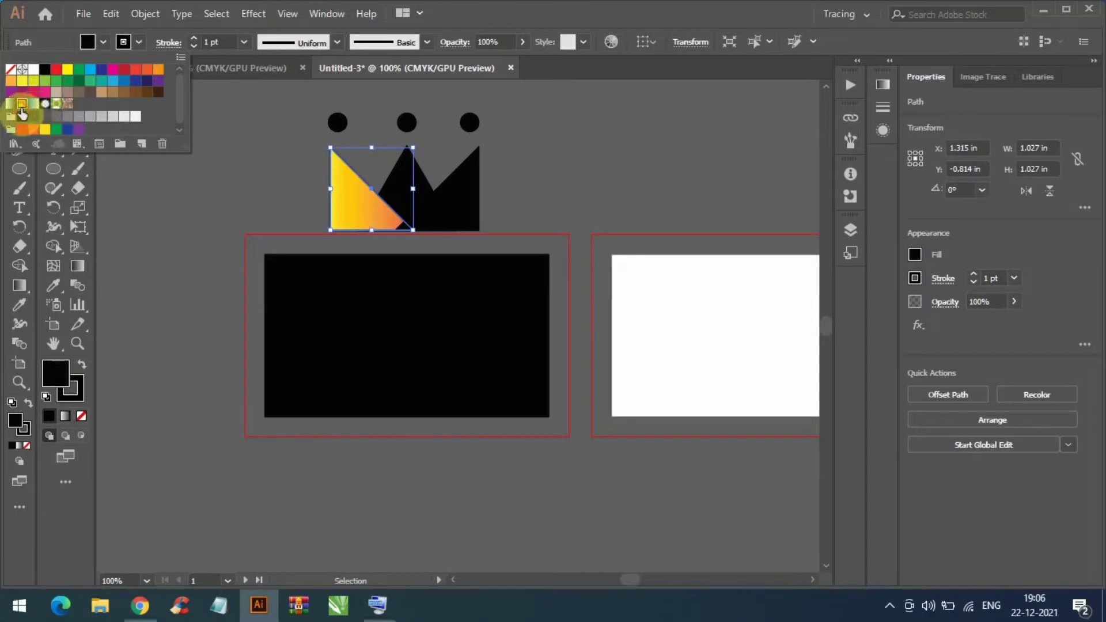
left_click(185, 235)
left_click(458, 208)
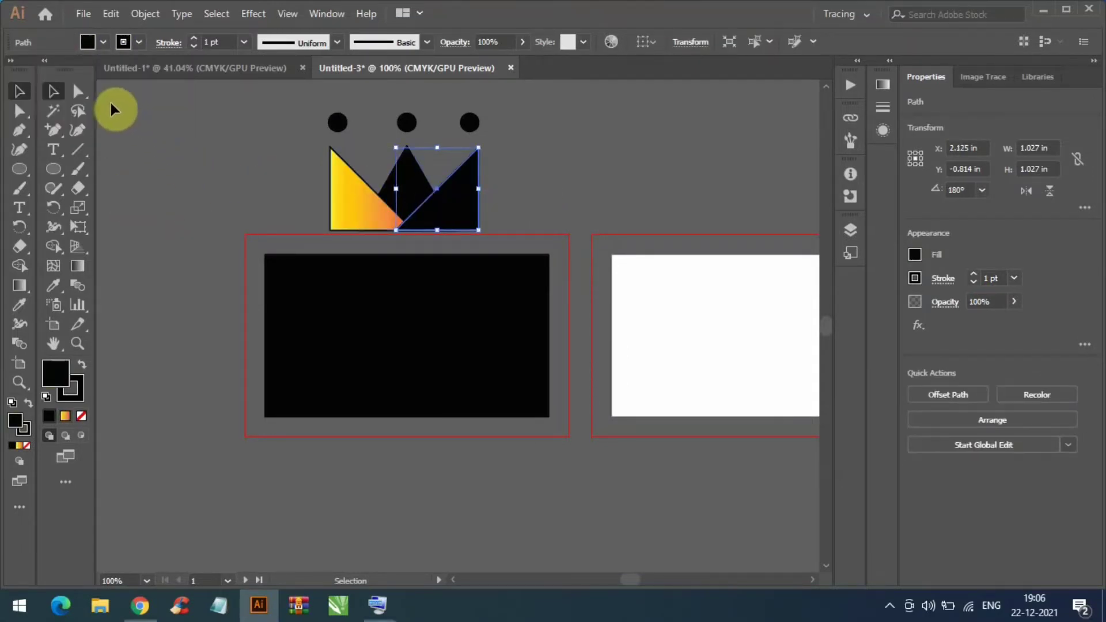
left_click(103, 41)
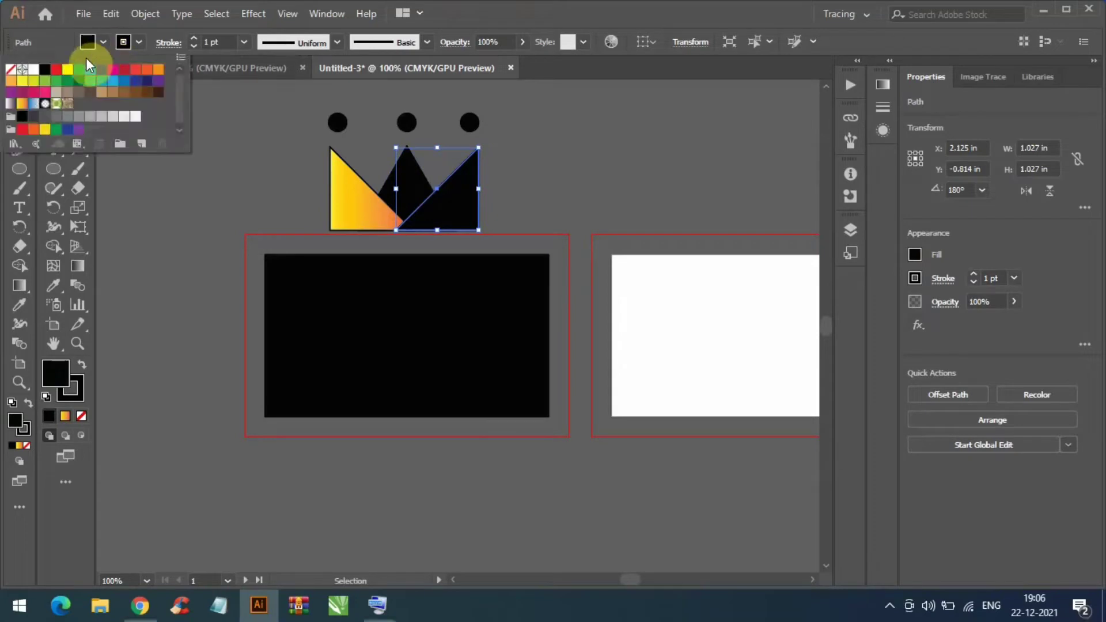
left_click(22, 105)
left_click(99, 202)
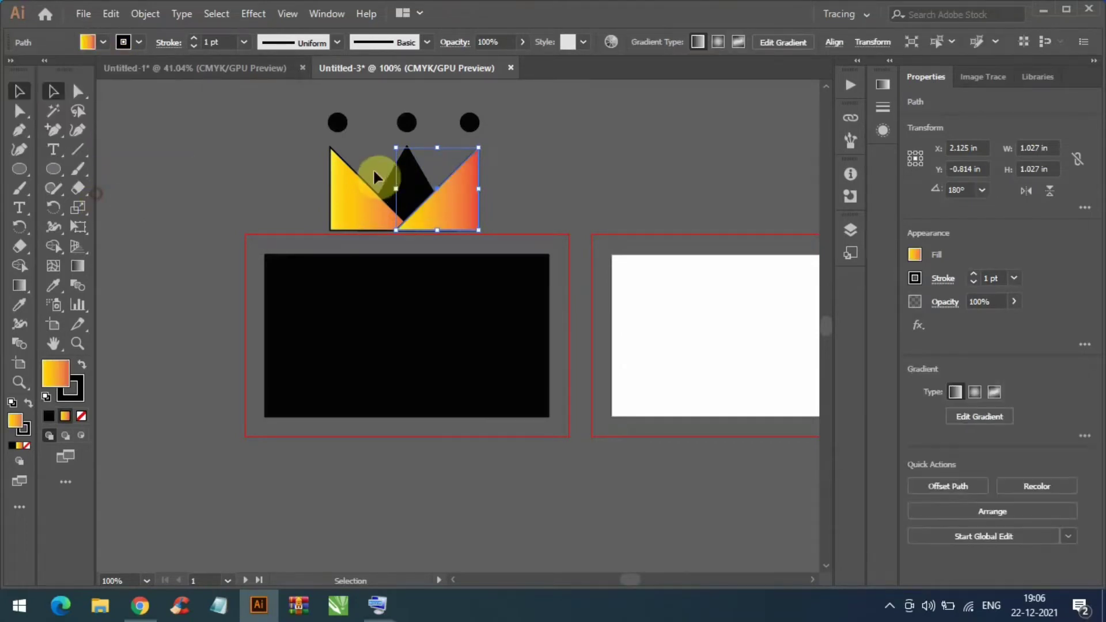
left_click(420, 186)
left_click(99, 47)
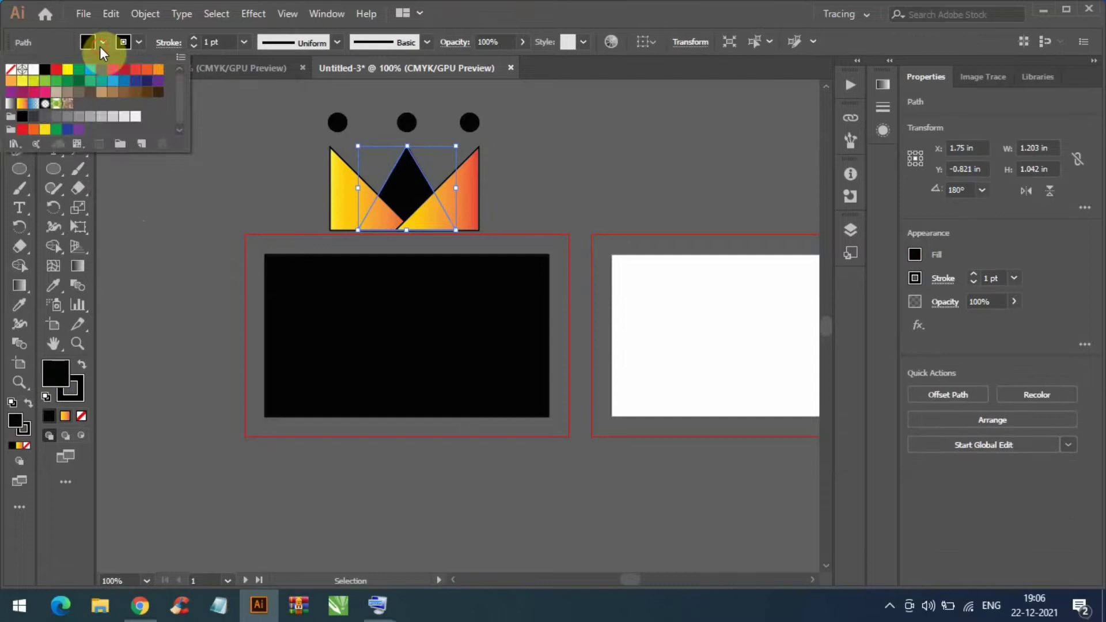
left_click(21, 104)
Step: Make the left and right triangles gradient outlines with no fill
left_click(340, 204)
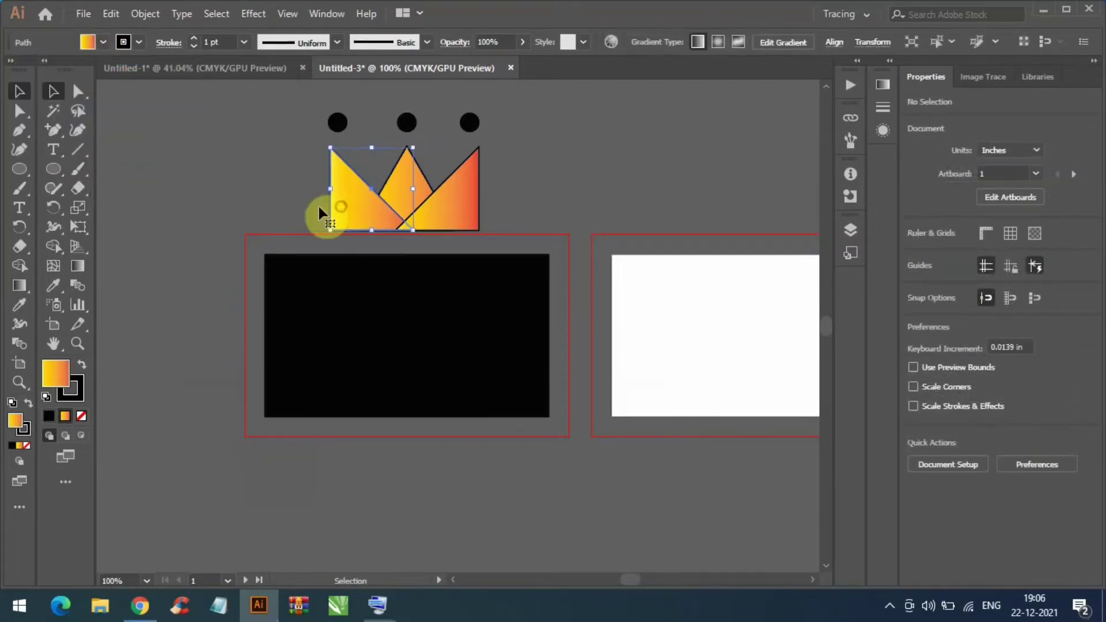
left_click(79, 365)
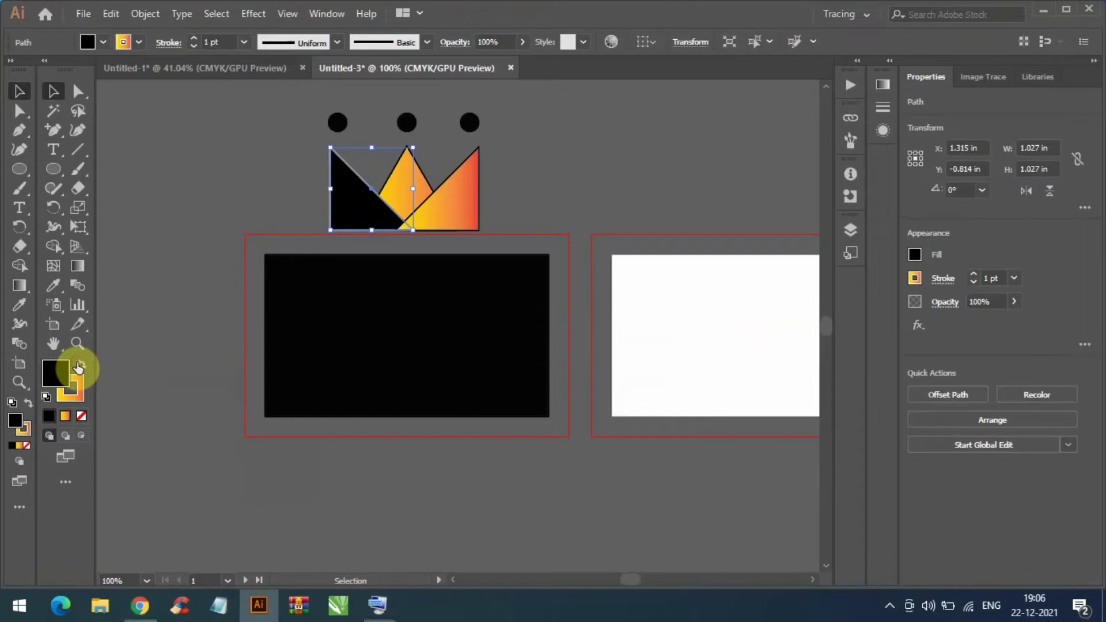
left_click(103, 41)
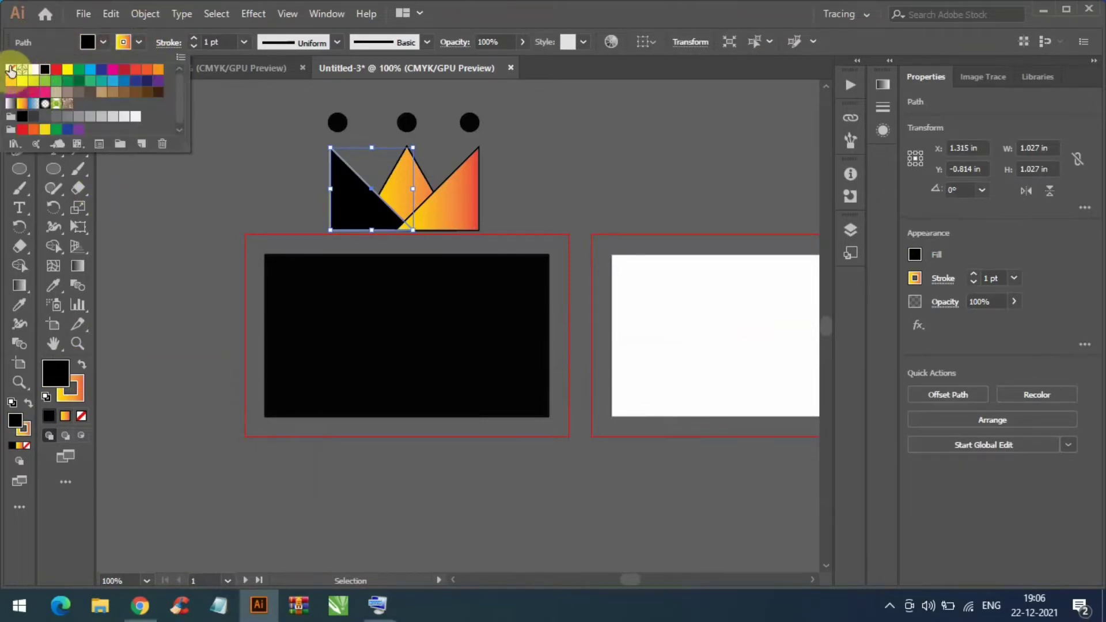
left_click(11, 68)
left_click(472, 199)
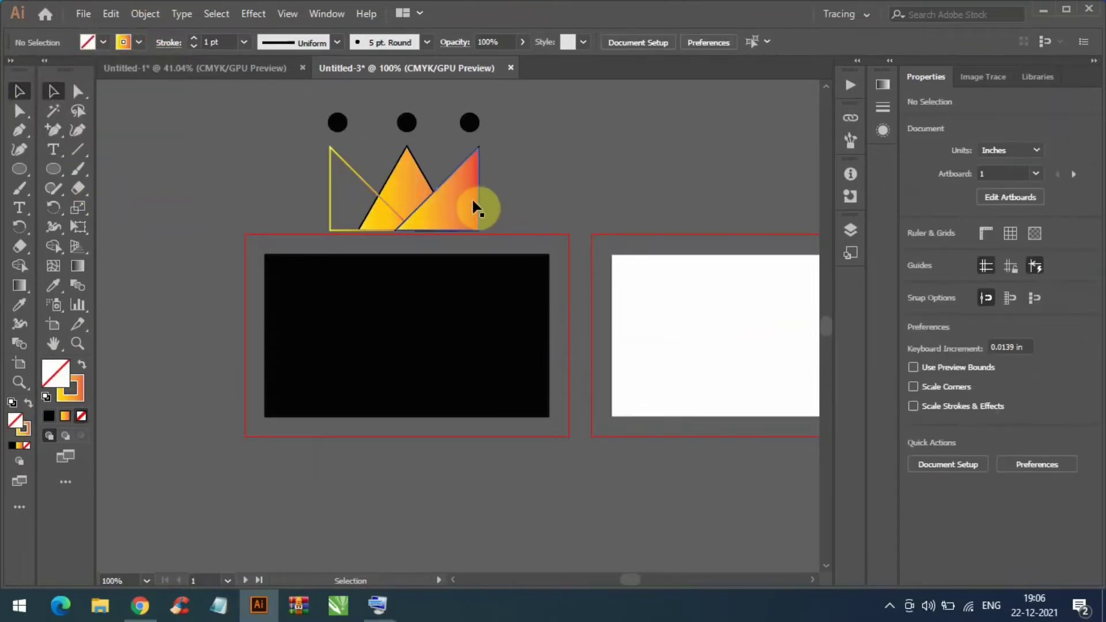
left_click(81, 366)
left_click(102, 42)
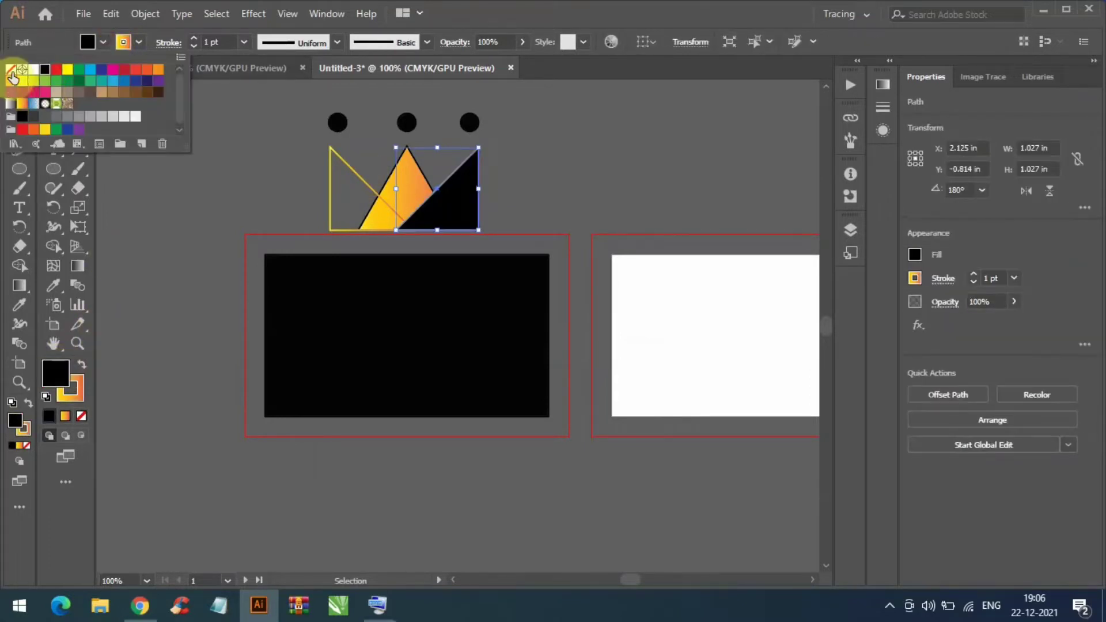
left_click(11, 69)
left_click(179, 196)
left_click(373, 208)
Step: Make the middle triangle a gradient outline with no fill
left_click(402, 171)
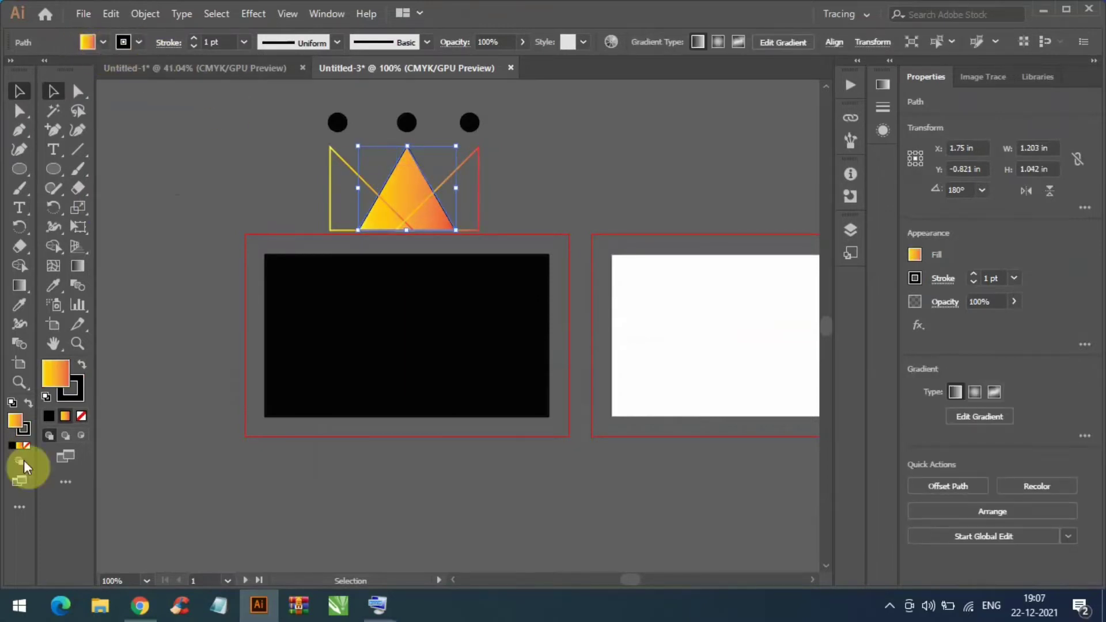
left_click(79, 371)
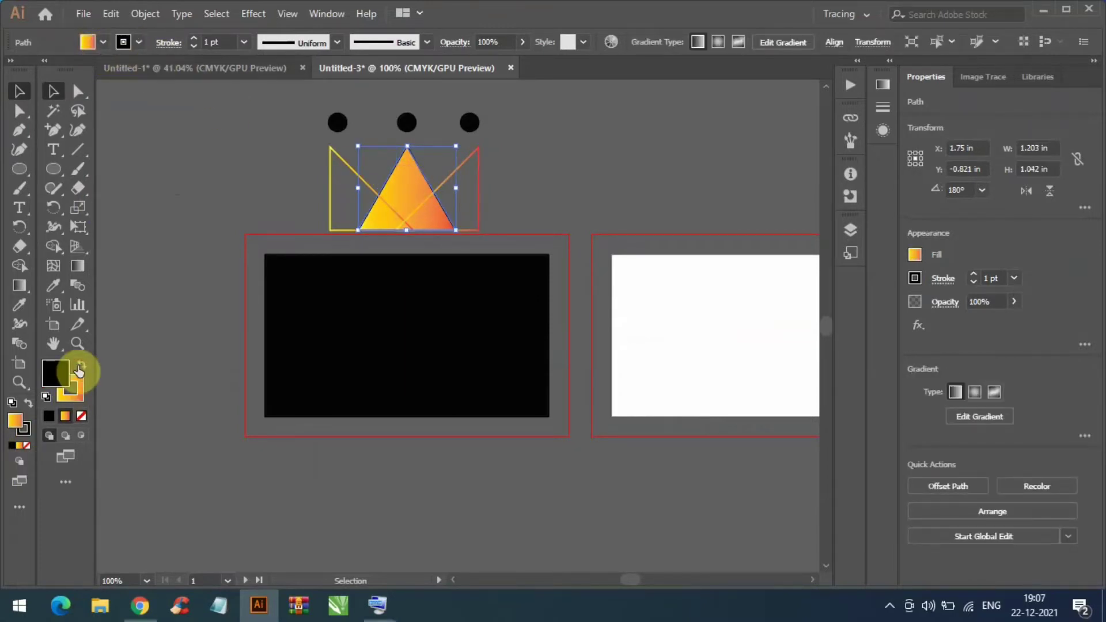
left_click(103, 42)
left_click(10, 70)
left_click(139, 234)
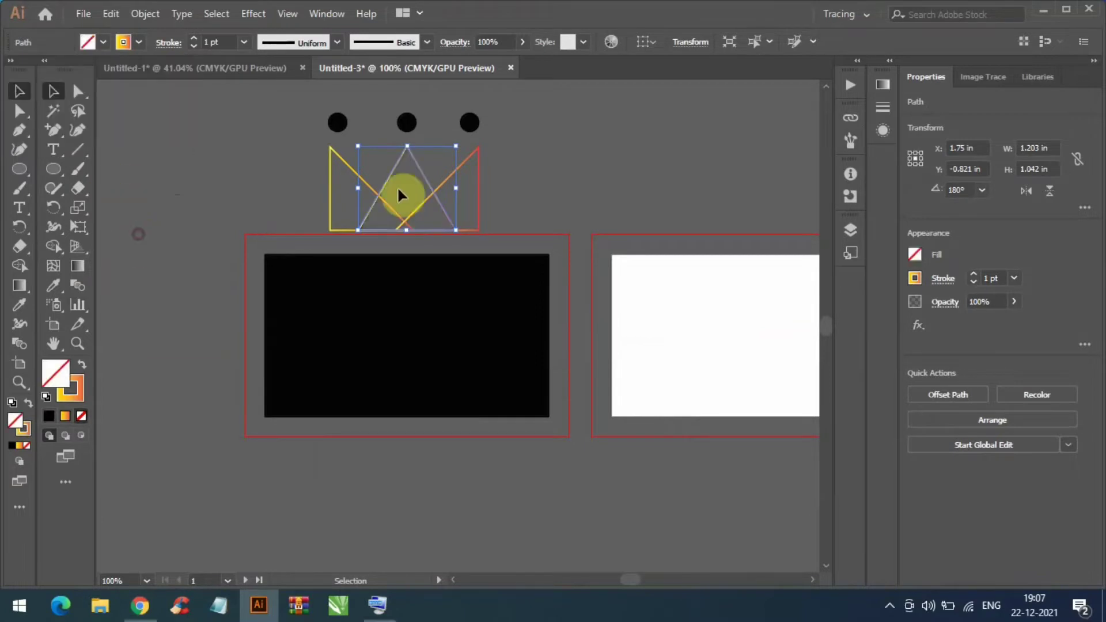
left_click(561, 165)
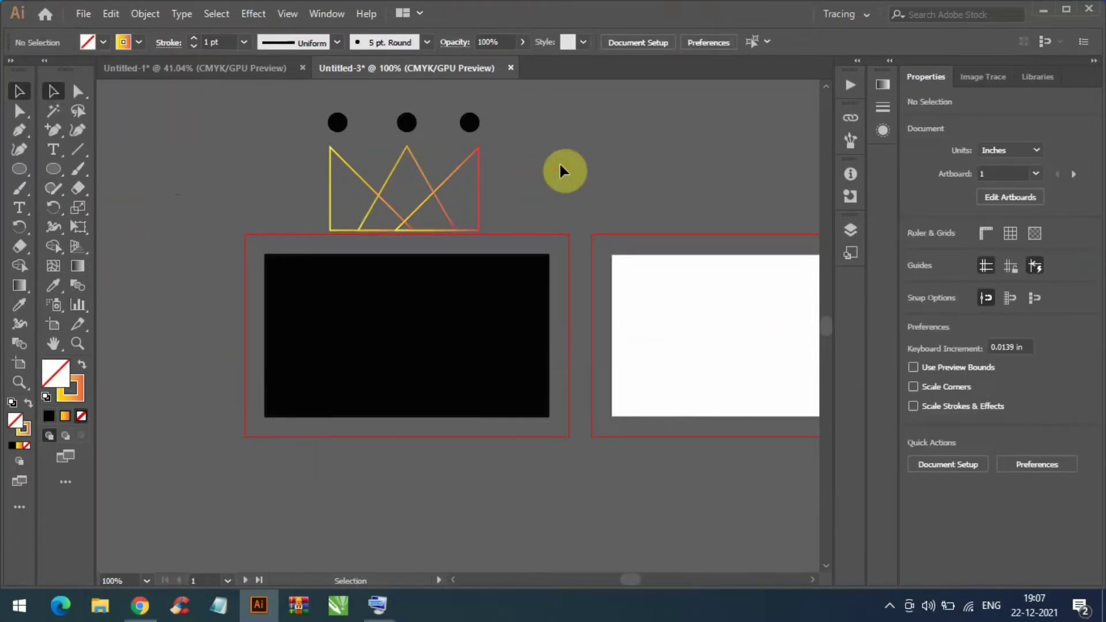
Step: Fill the three circles with the yellow-orange gradient
left_click(336, 122)
left_click(104, 41)
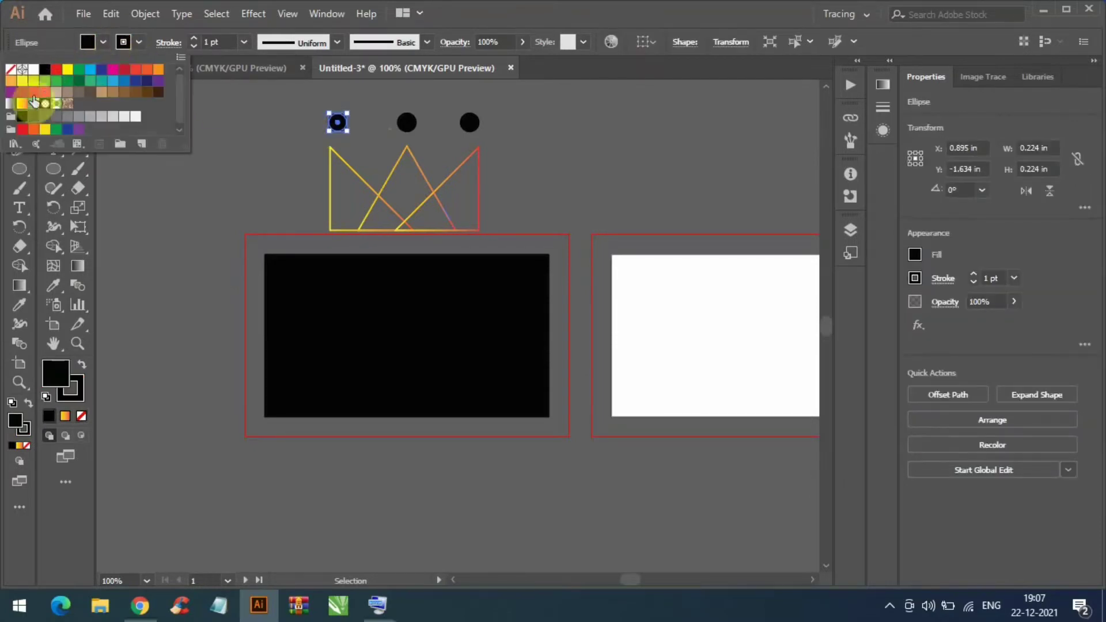
left_click(21, 111)
left_click(407, 122)
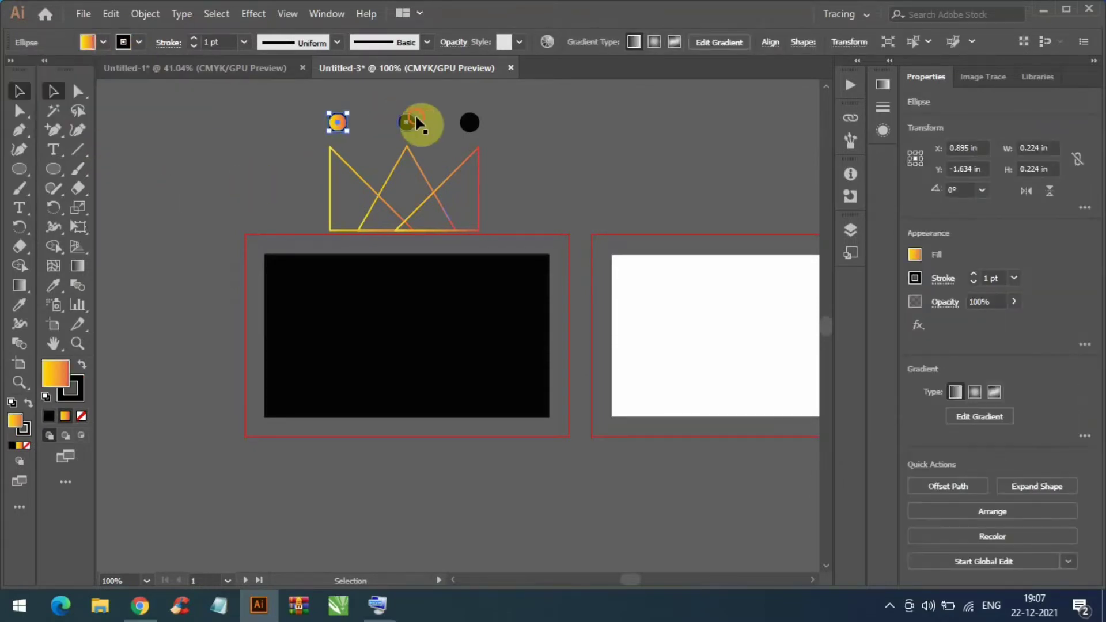
left_click(447, 120, "shift")
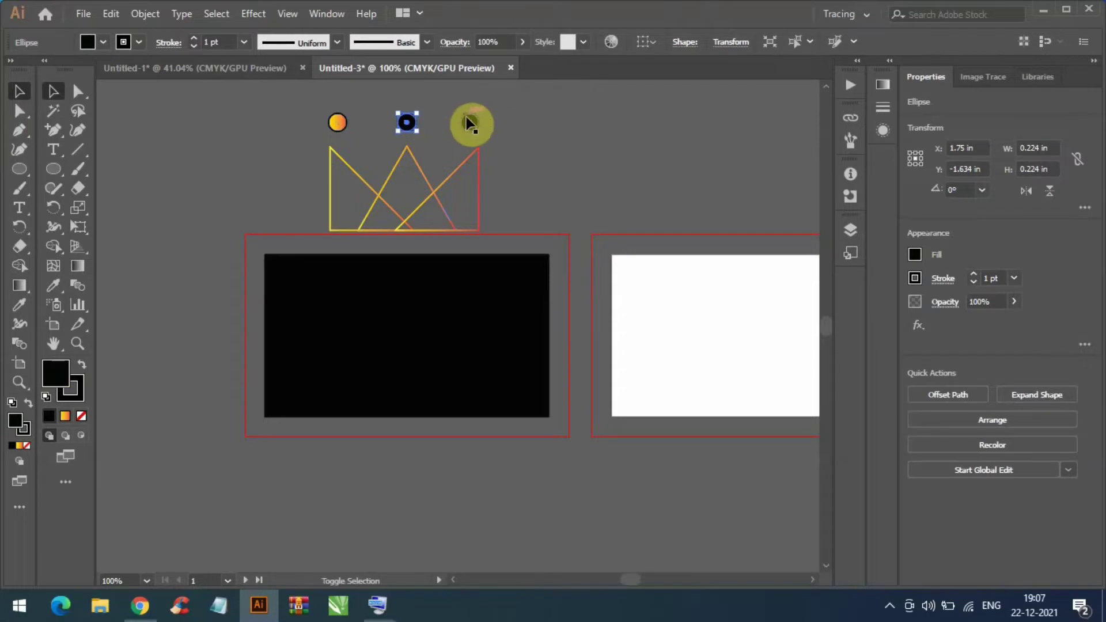
left_click(470, 123, "shift")
left_click(105, 41)
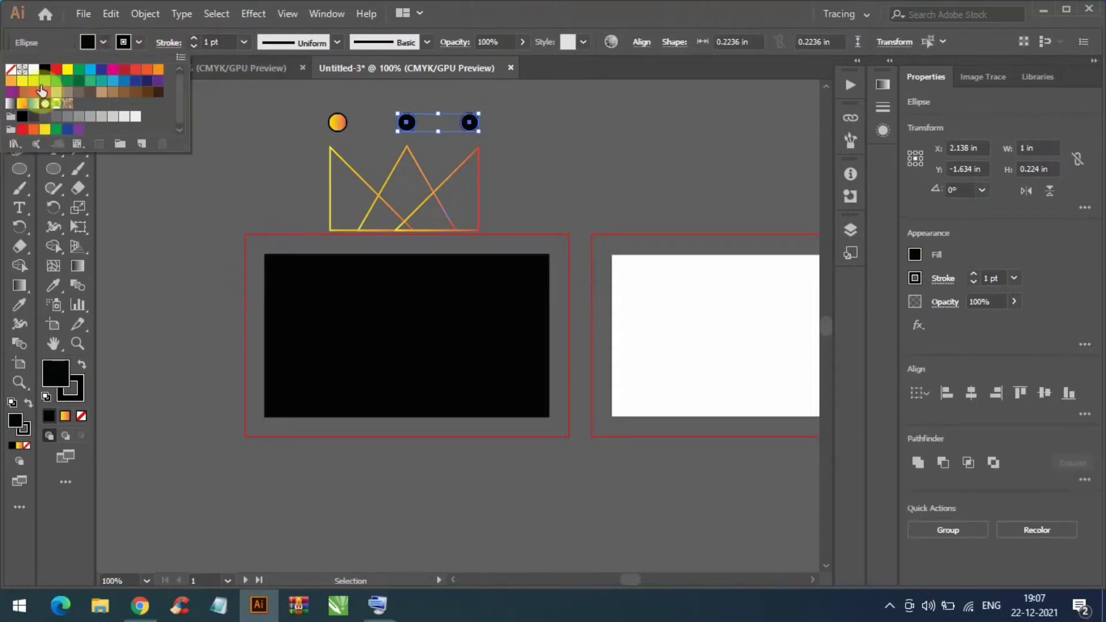
left_click(22, 103)
left_click(161, 182)
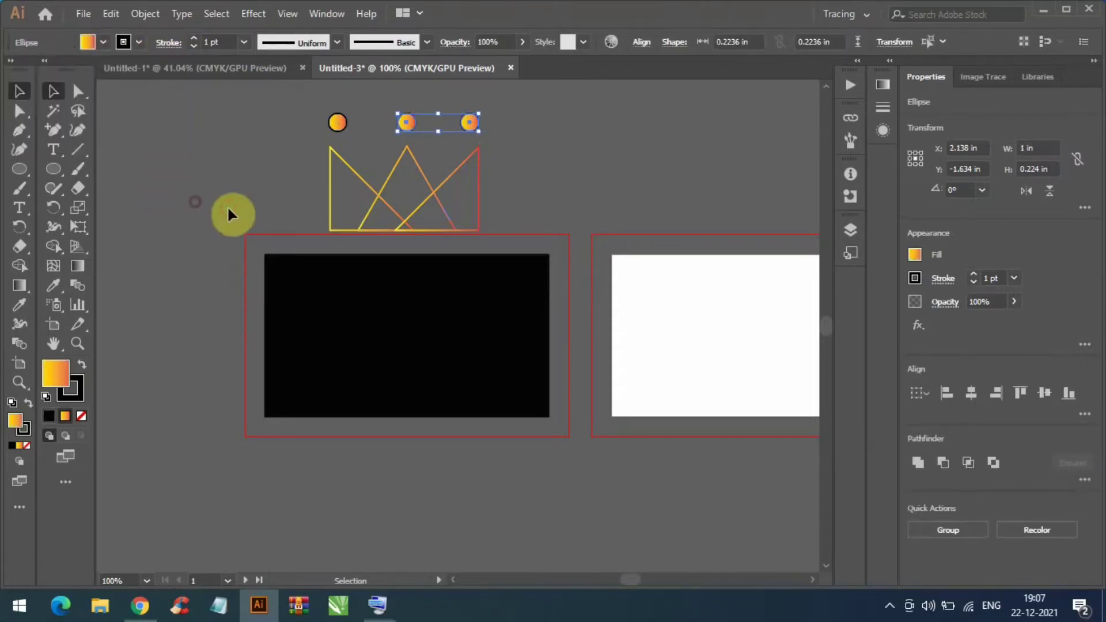
left_click(533, 175)
Step: Set the stroke of all three circles to None
left_click(341, 124)
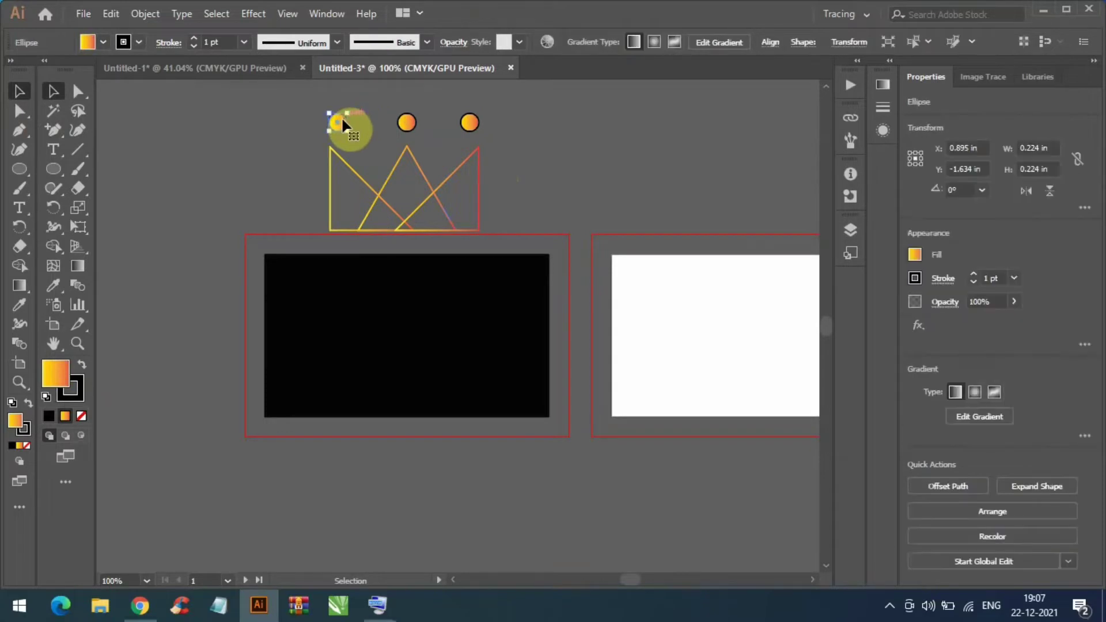
left_click(407, 122, "shift")
left_click(468, 123, "shift")
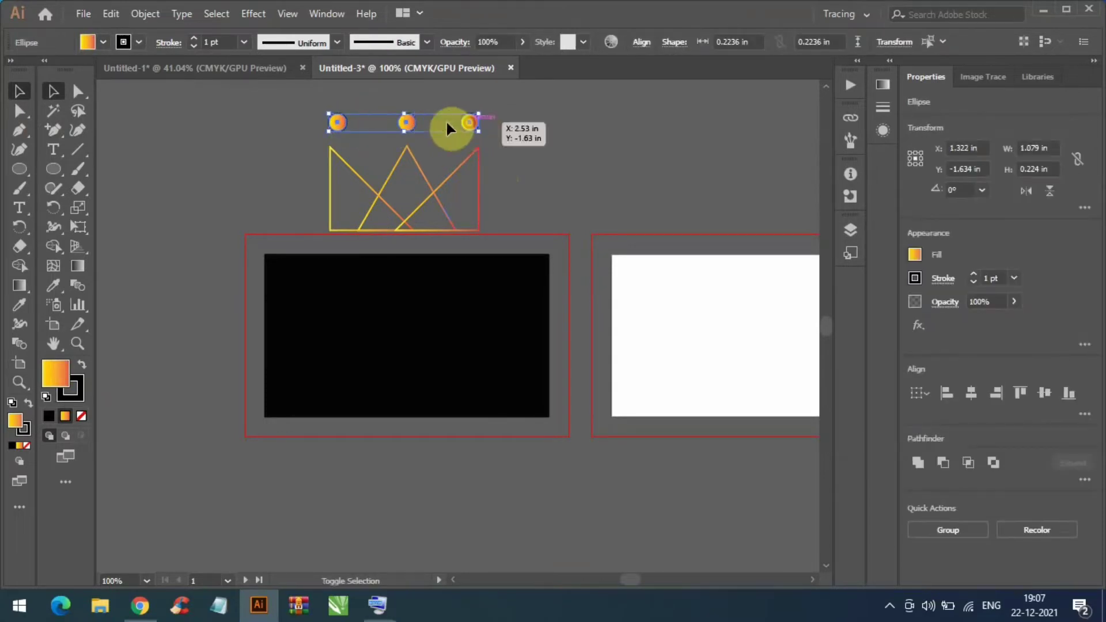
left_click(139, 42)
left_click(12, 71)
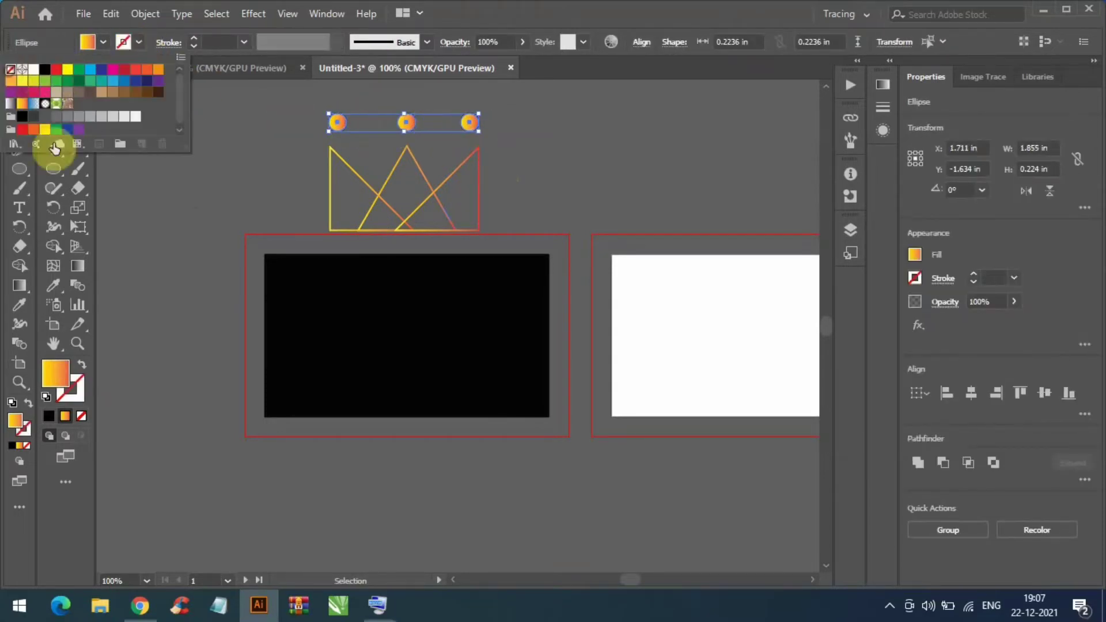
left_click(111, 227)
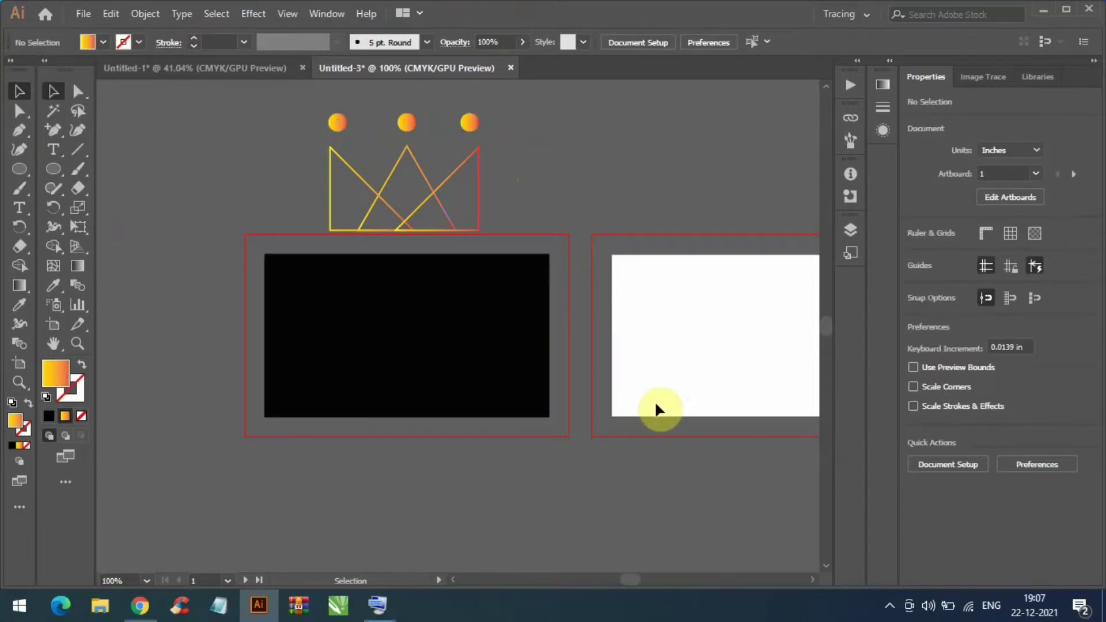
Step: Shrink the left gradient circle slightly and delete the other two circles
left_click(331, 119)
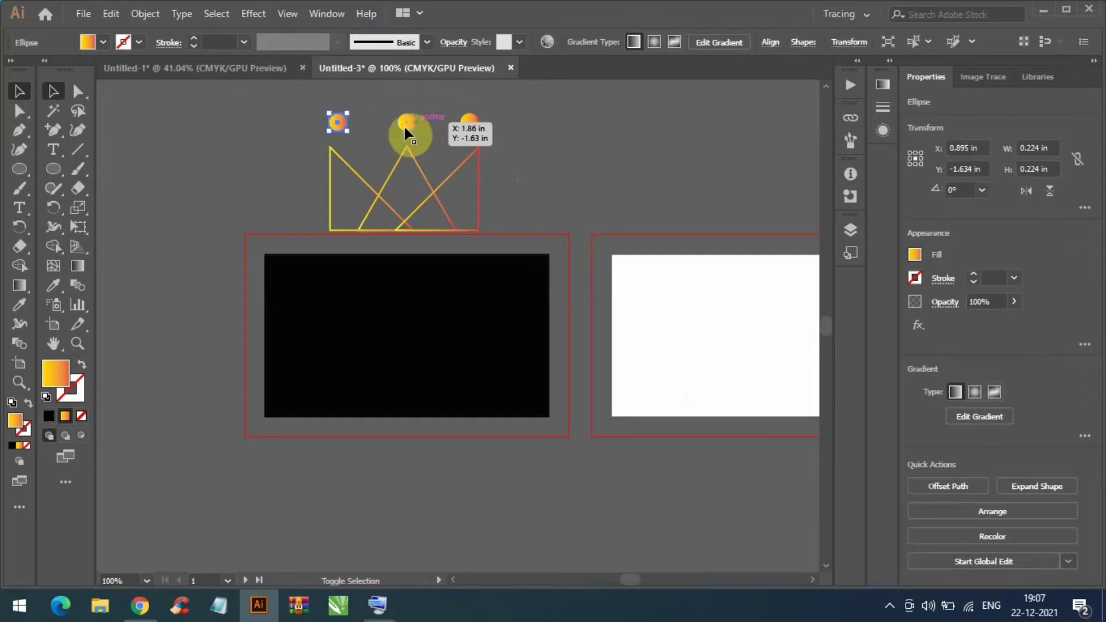
left_click_drag(350, 134, 338, 125)
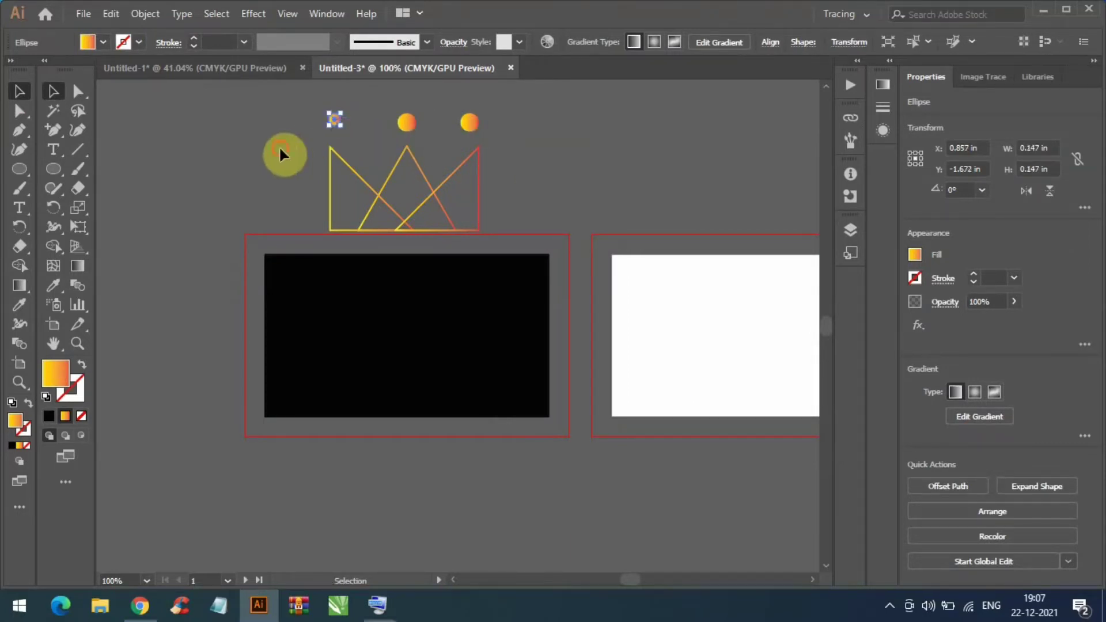
left_click(267, 172)
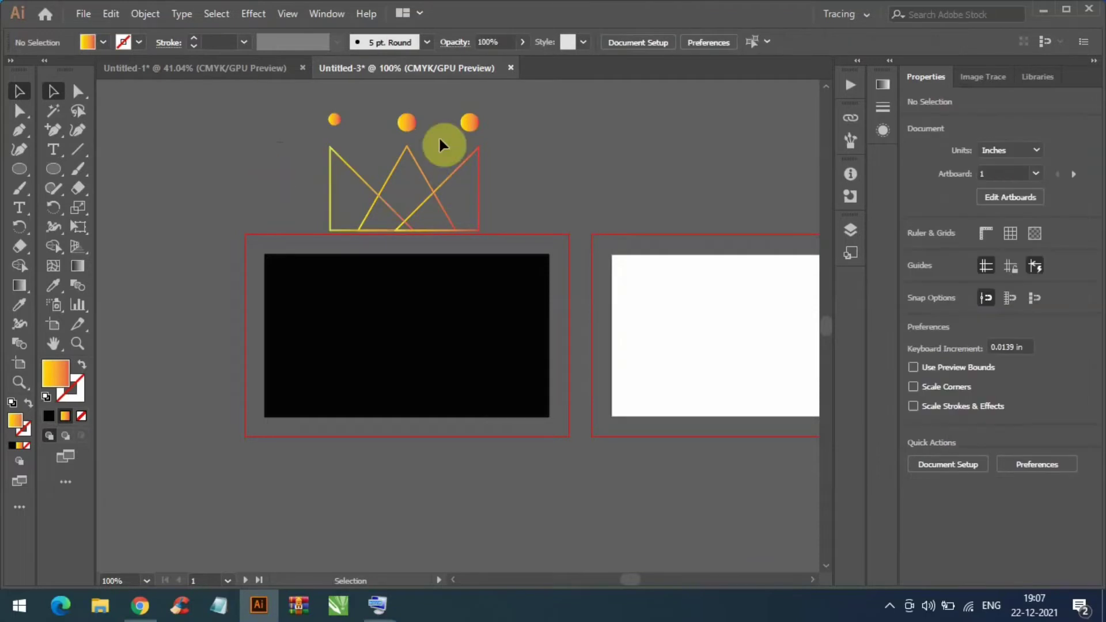
left_click(414, 121)
key("Delete")
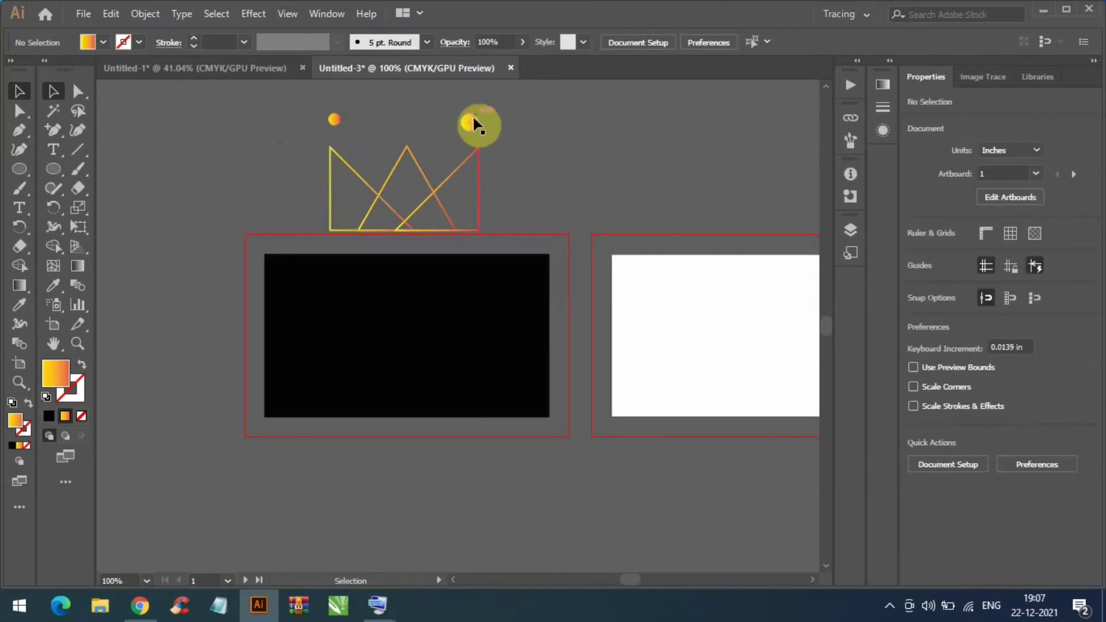
left_click(472, 121)
key("Delete")
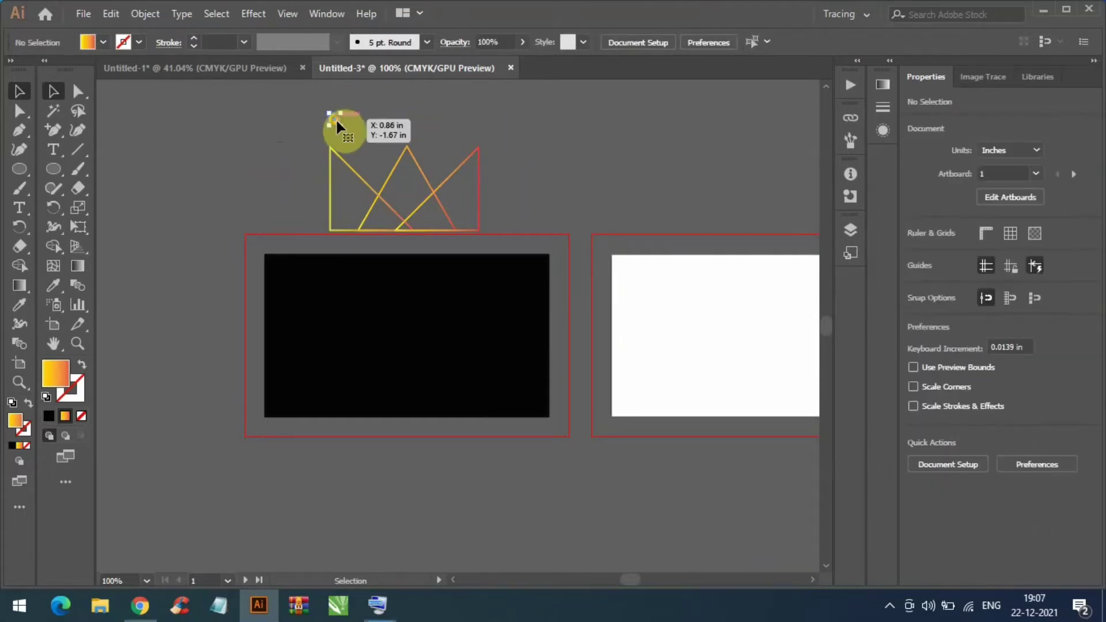
Step: Alt-drag two copies of the dot above the middle and right peaks
left_click(336, 120)
left_click_drag(336, 119, 407, 125)
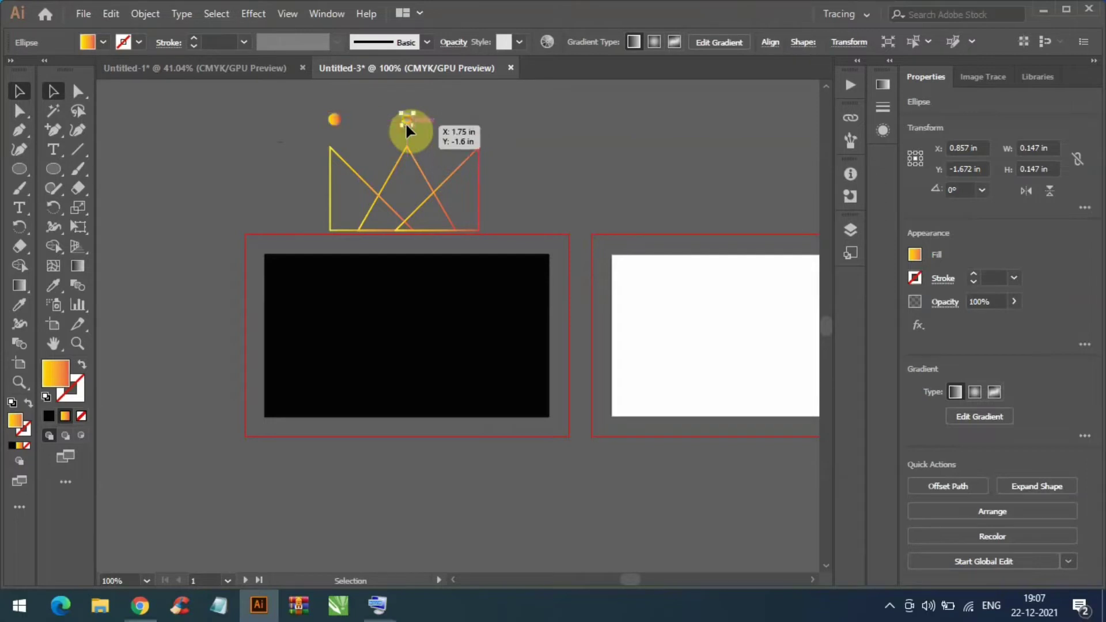
mouse_move(407, 118)
left_mouse_down()
mouse_move(479, 118)
mouse_move(470, 121)
left_mouse_up()
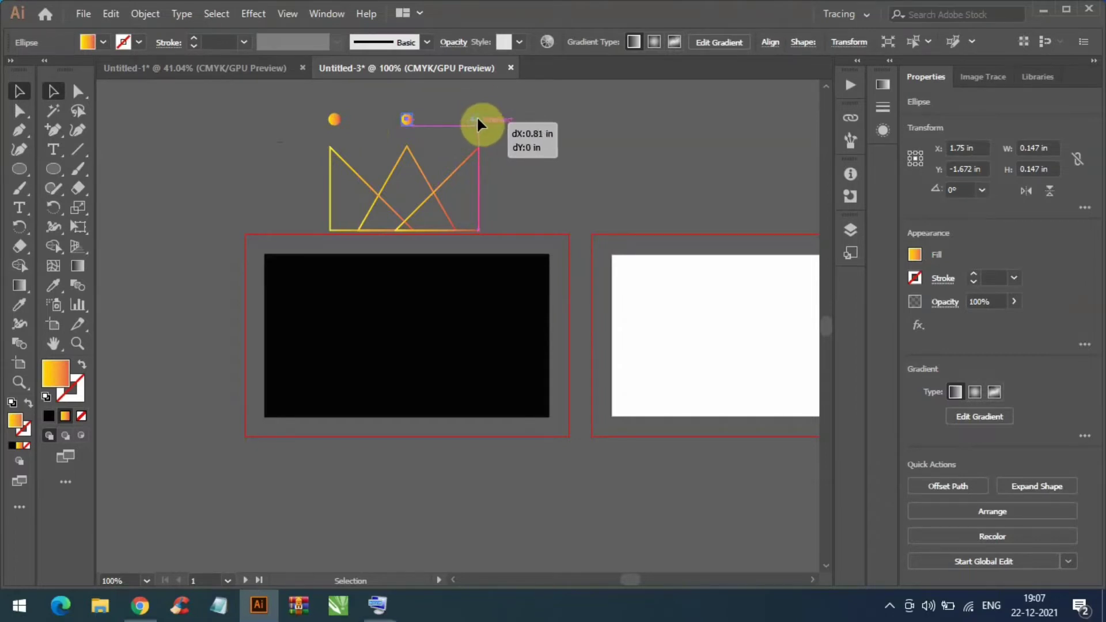
left_click_drag(470, 120, 473, 121)
left_click(625, 237)
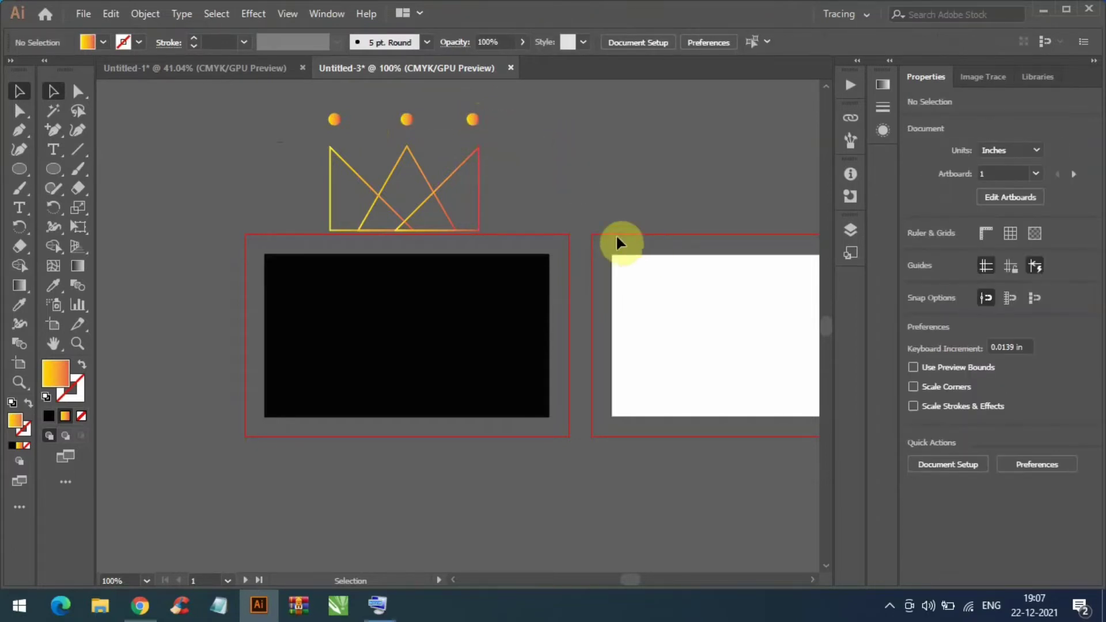
left_click(473, 119)
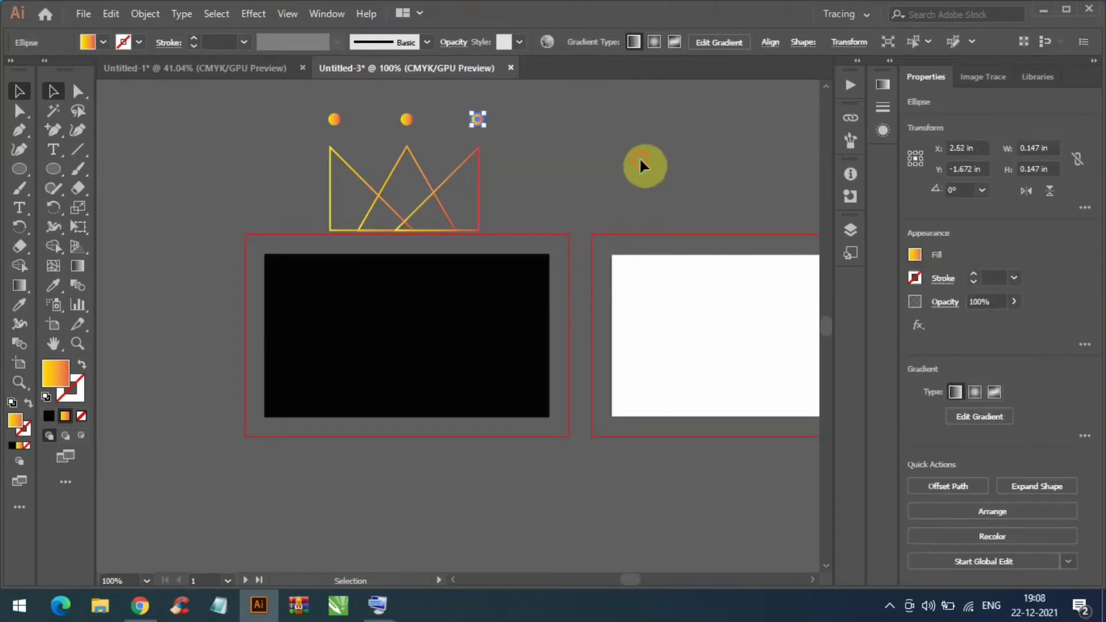
left_click(687, 223)
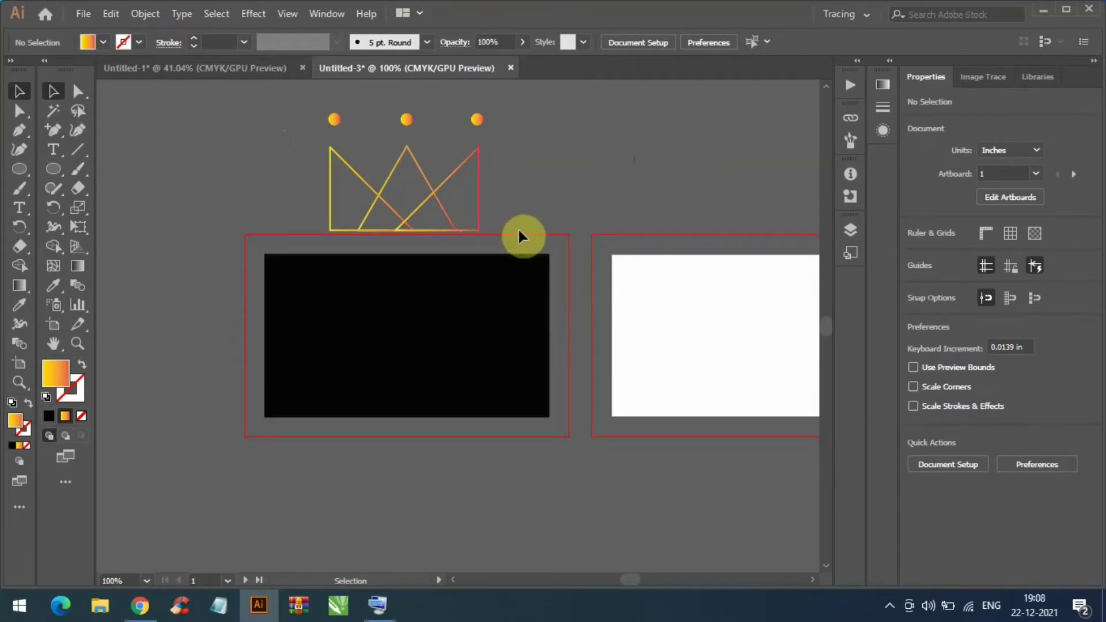
key("ctrl+a")
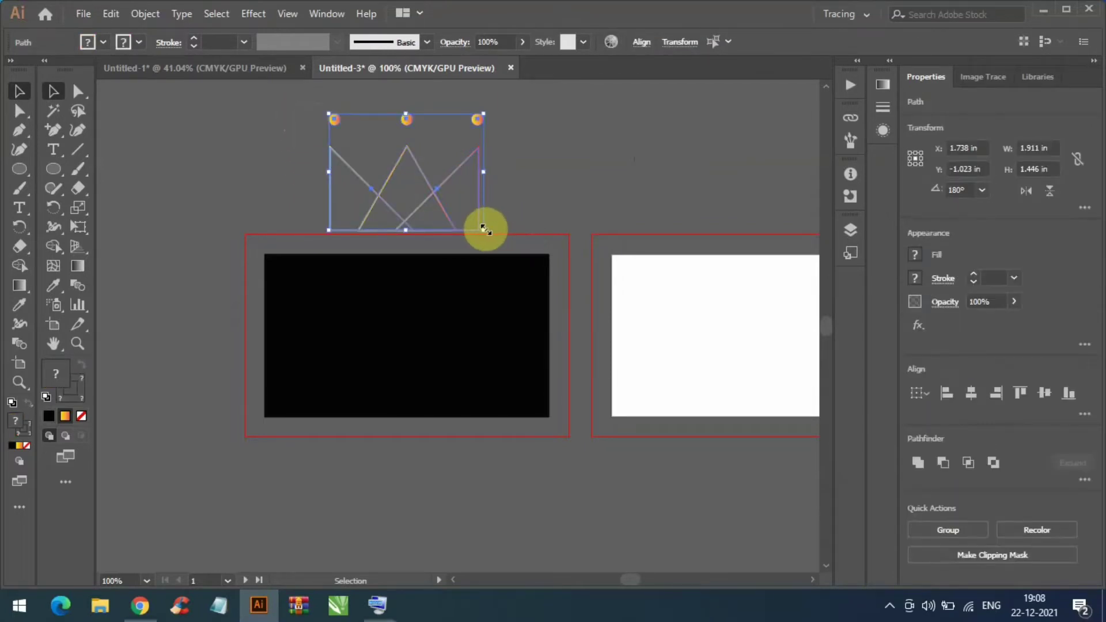
Step: Shrink the crown with its dots and group them
mouse_move(483, 229)
left_mouse_down()
mouse_move(442, 184)
mouse_move(409, 177)
left_mouse_up()
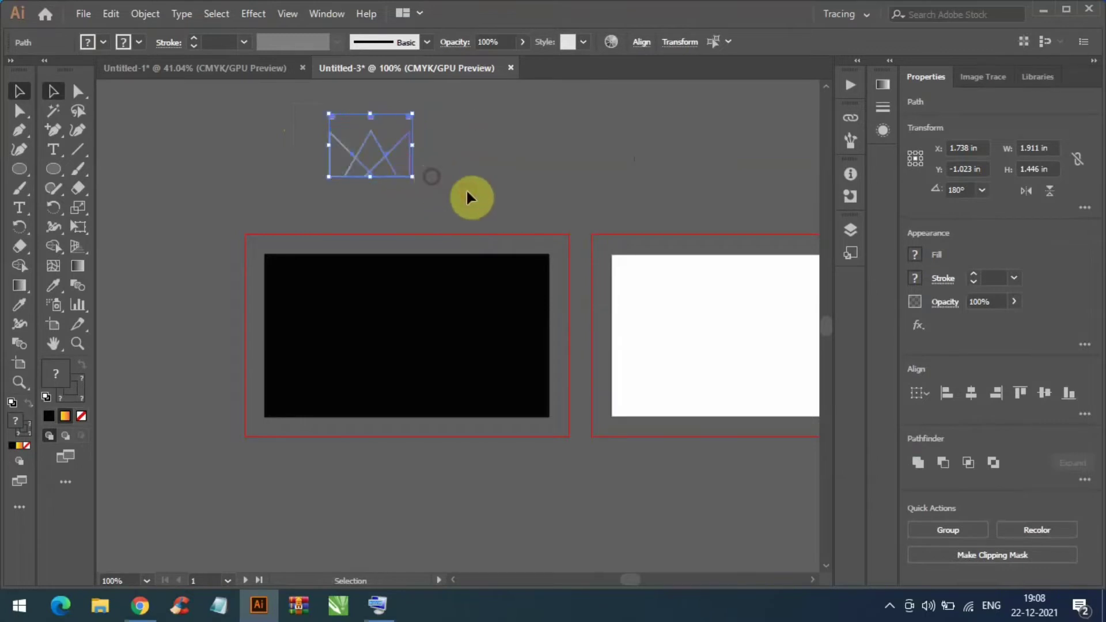
left_click(466, 190)
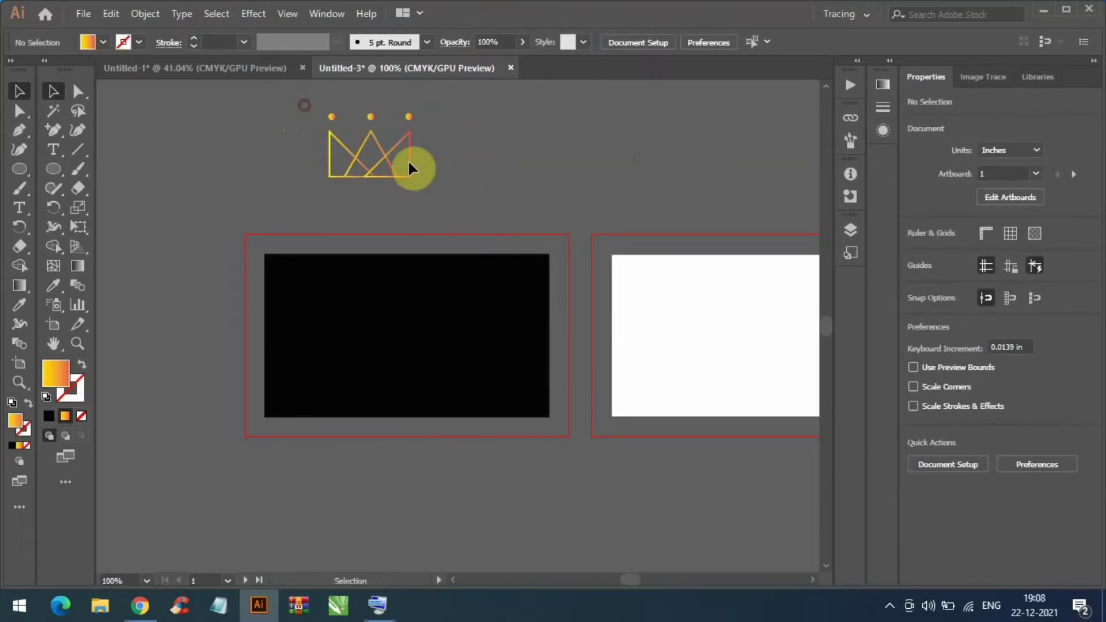
key("ctrl+a")
key("ctrl+g")
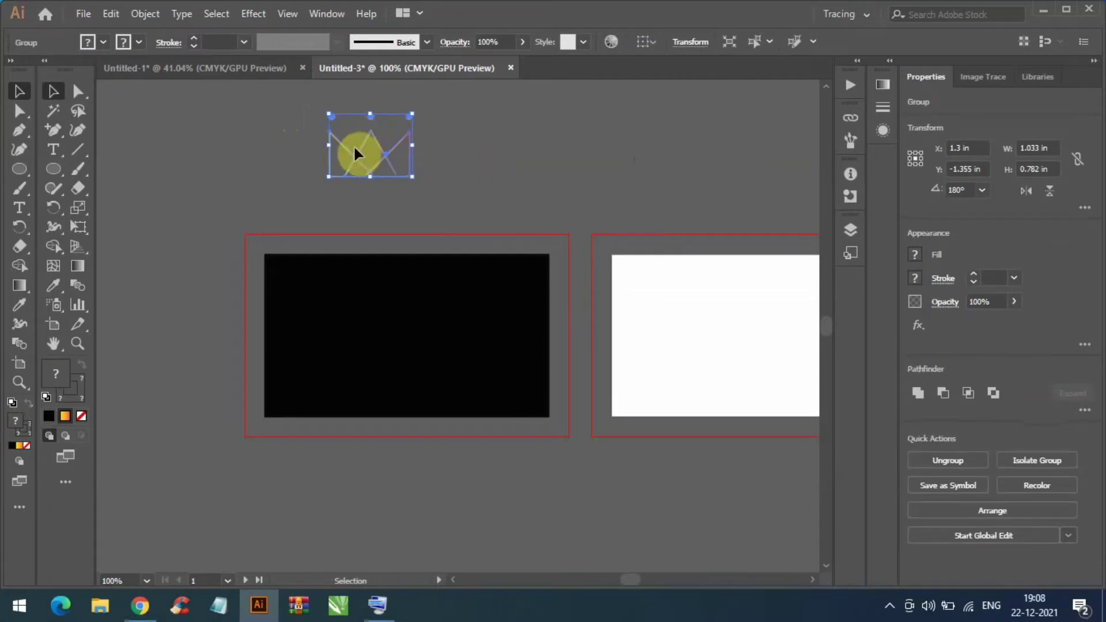
Step: Move the crown group onto the black card, scaling it down and centring it
left_click_drag(380, 160, 415, 358)
left_click(433, 472)
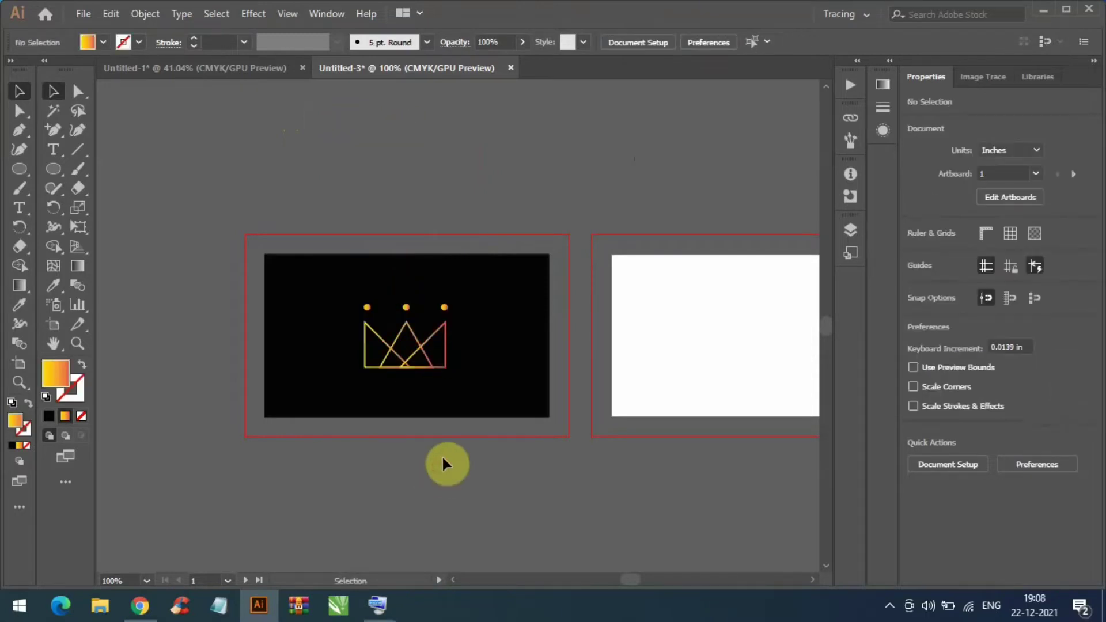
left_click(436, 359)
left_click(446, 367)
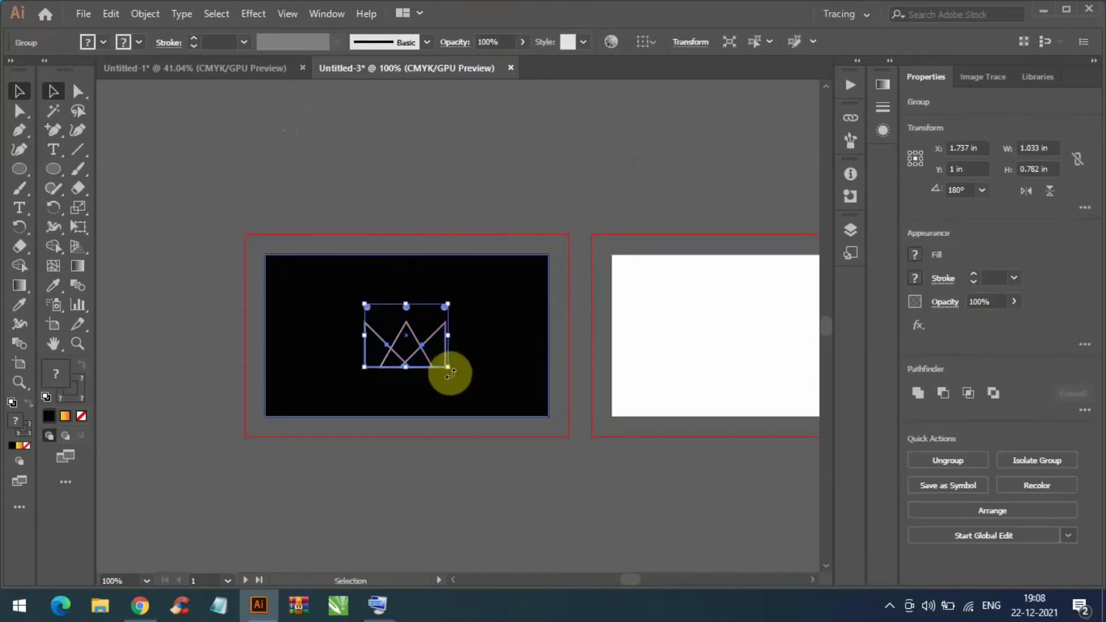
left_click_drag(447, 367, 425, 351)
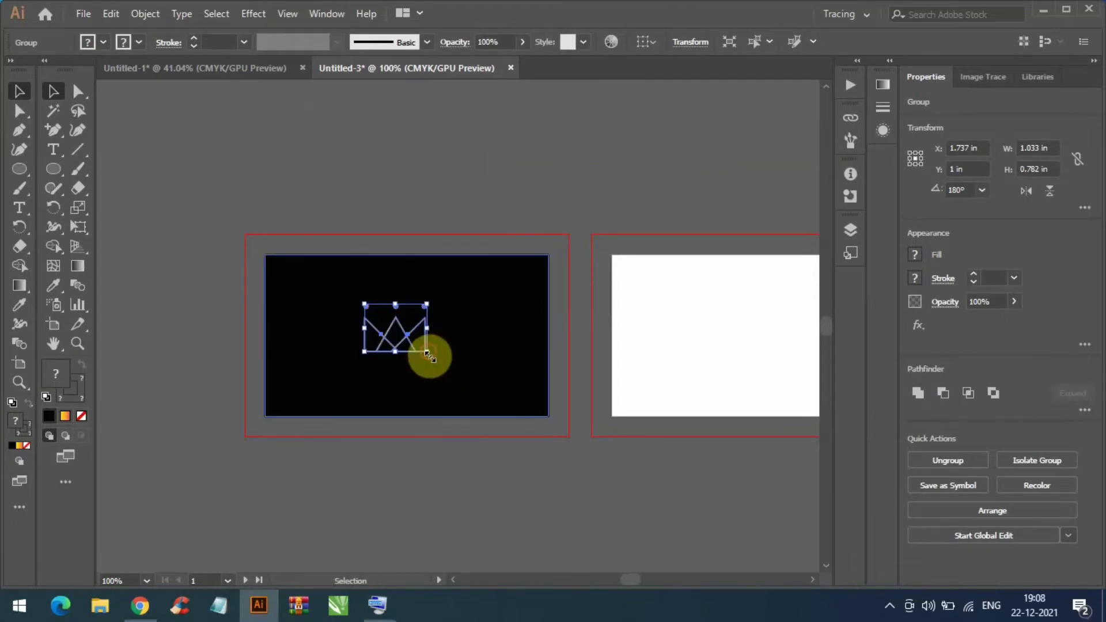
left_click(463, 450)
left_click(412, 332)
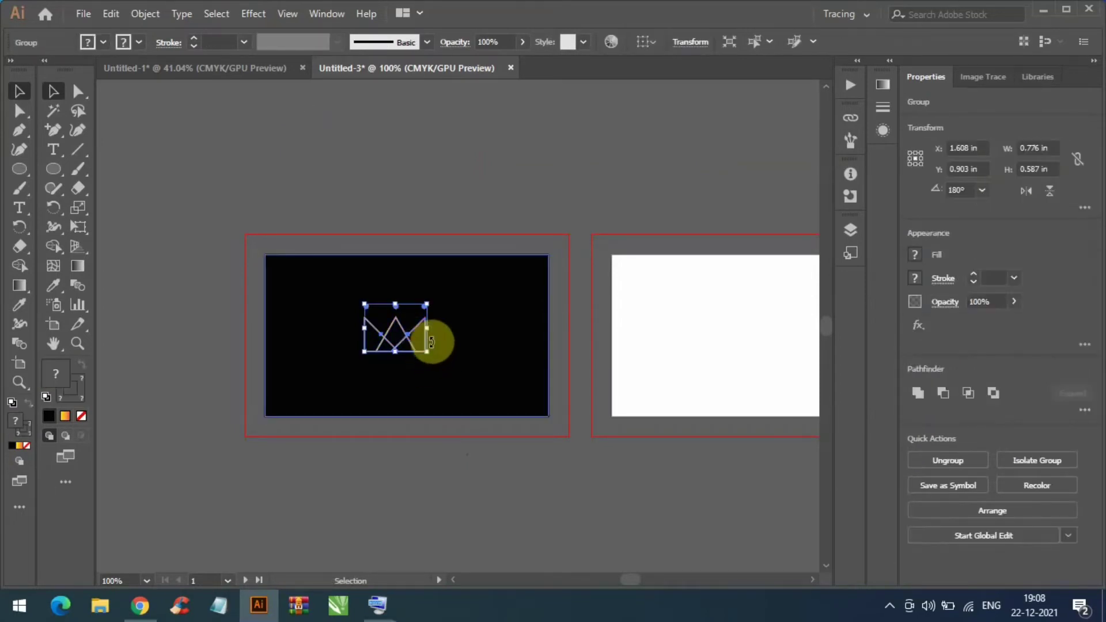
mouse_move(426, 350)
left_mouse_down()
mouse_move(413, 335)
mouse_move(438, 345)
left_mouse_up()
Step: Round the black card's corners to 0.19 in
left_click(456, 444)
left_click(481, 330)
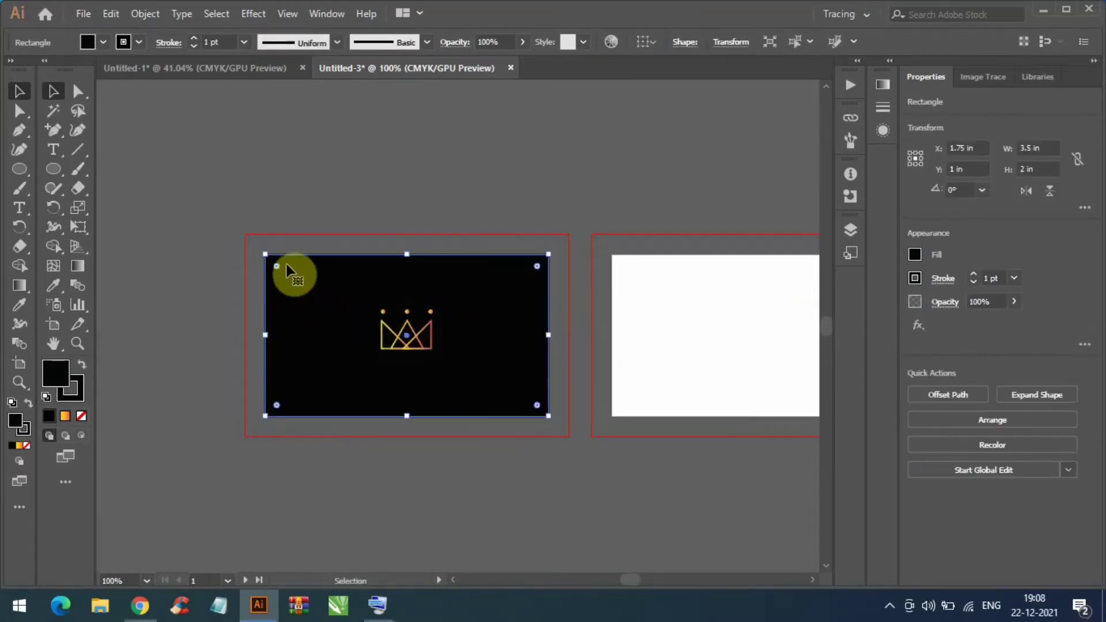
left_click_drag(281, 268, 286, 274)
Step: Copy the rounded card onto the right artboard and fill the copy white
left_click(379, 455)
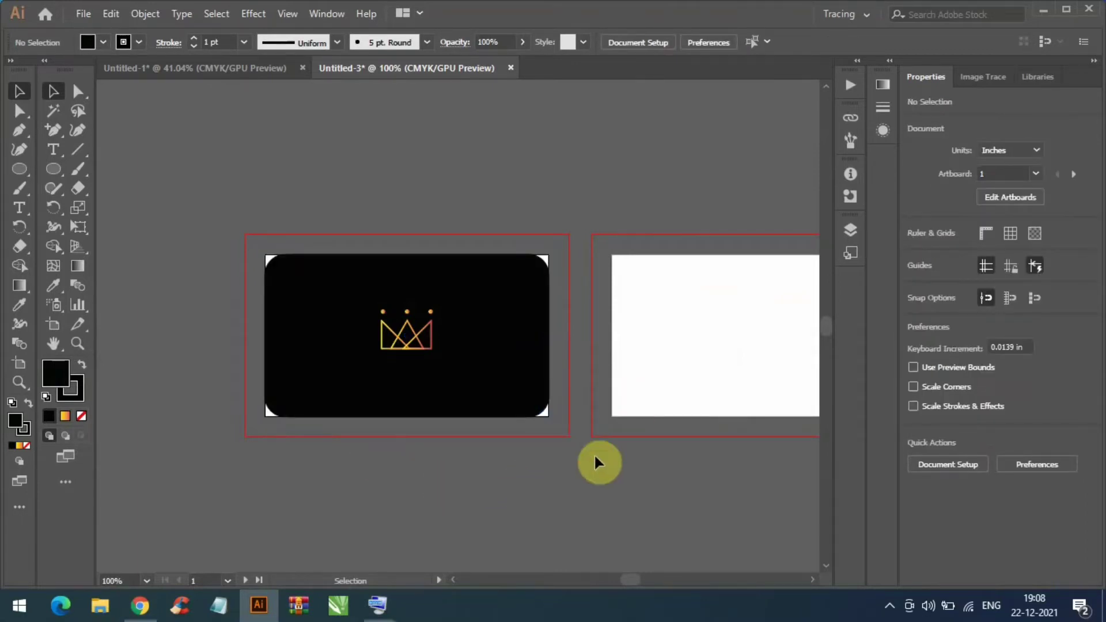
scroll(627, 405, "right", 3)
left_click(382, 363)
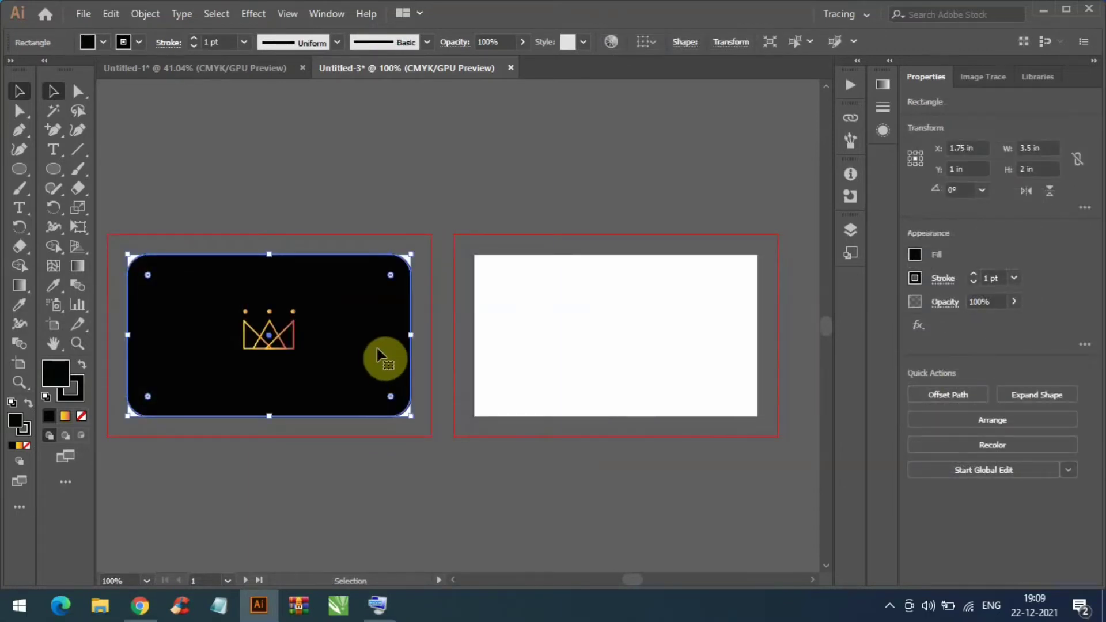
left_click_drag(378, 352, 729, 351)
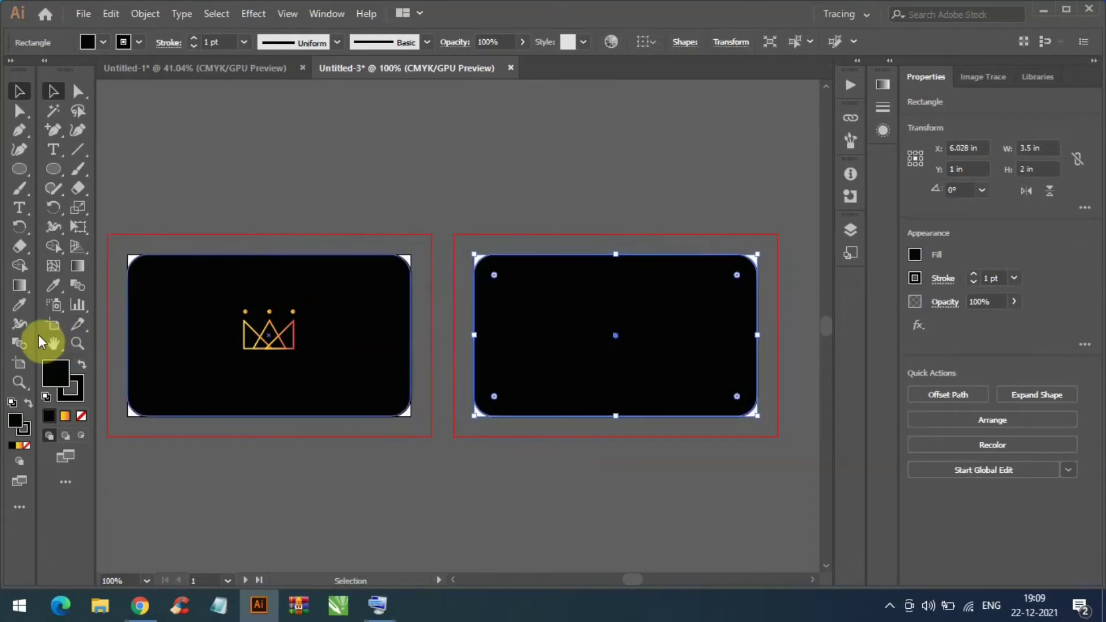
left_click(103, 42)
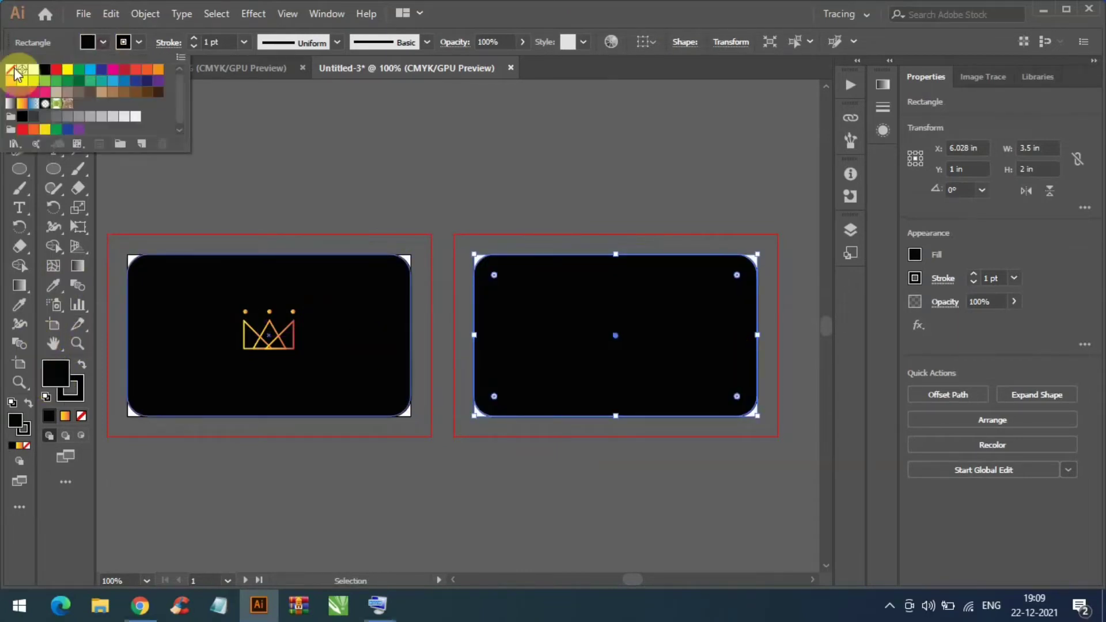
left_click(34, 70)
left_click(291, 161)
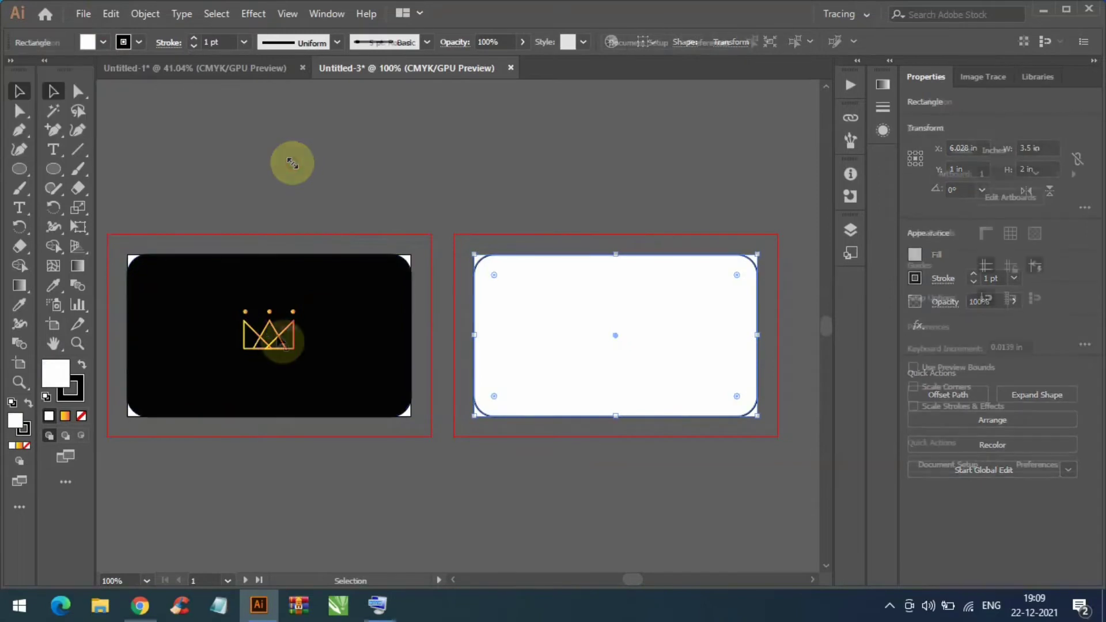
Step: Alt-drag a copy of the crown onto the white card's left side
left_click(277, 333)
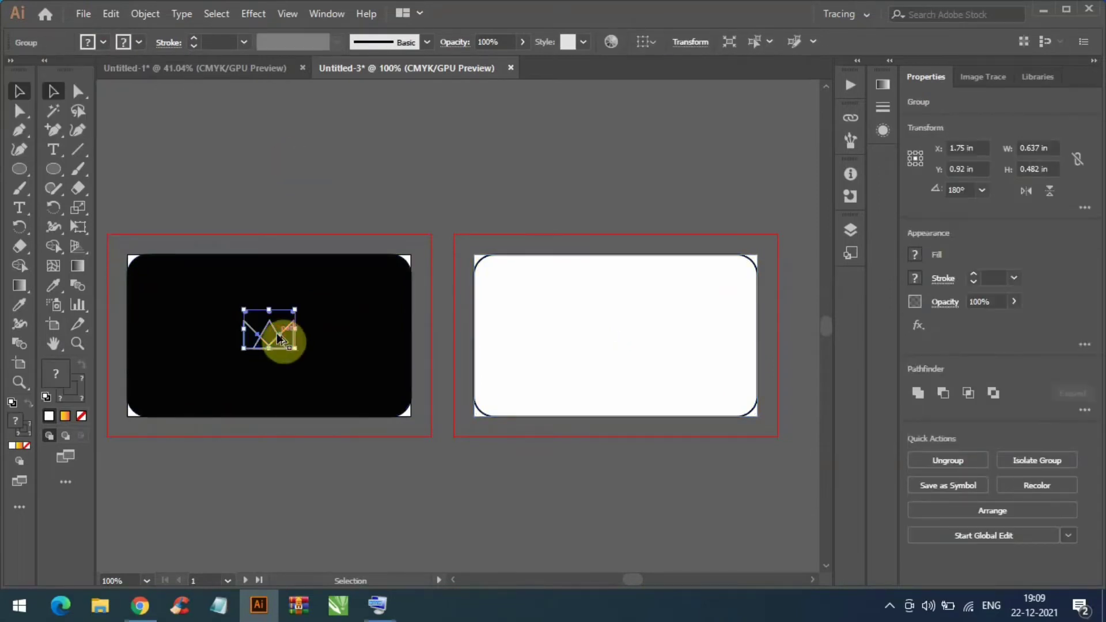
left_click_drag(278, 335, 548, 336)
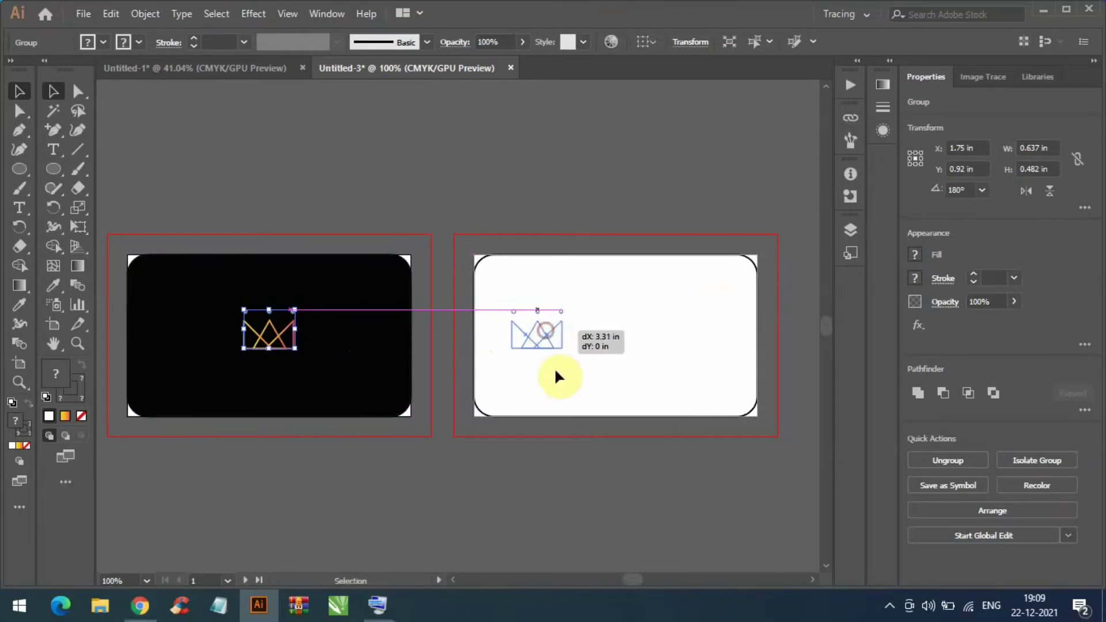
left_click(560, 500)
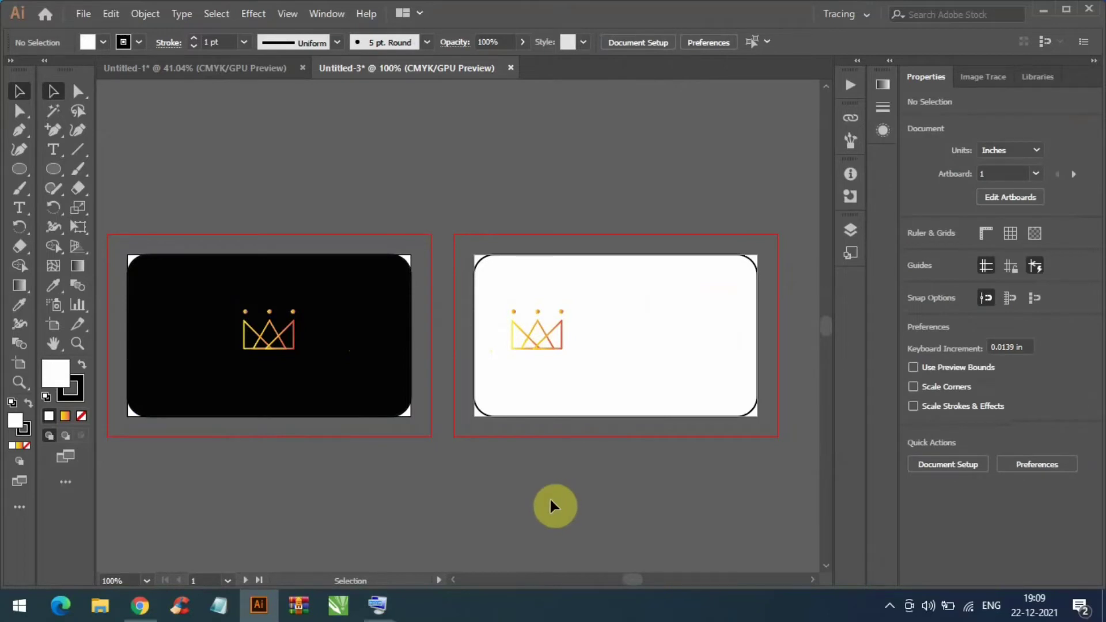
Step: Type "Your Name" as a new text line on the white card
left_click(53, 150)
left_click(658, 314)
type("Your Name")
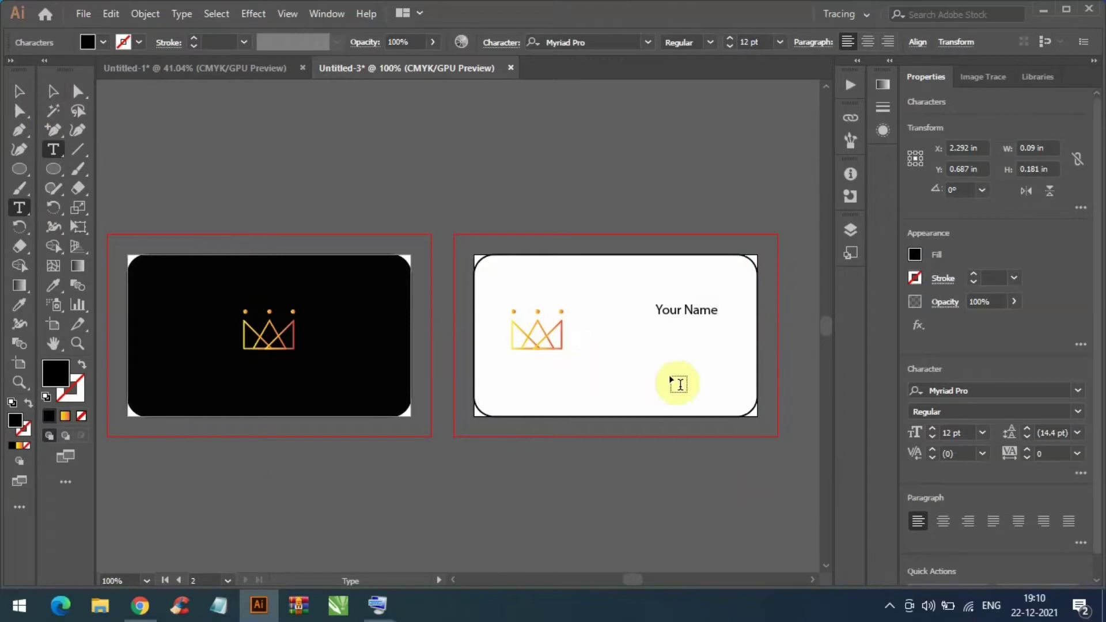
key("Escape")
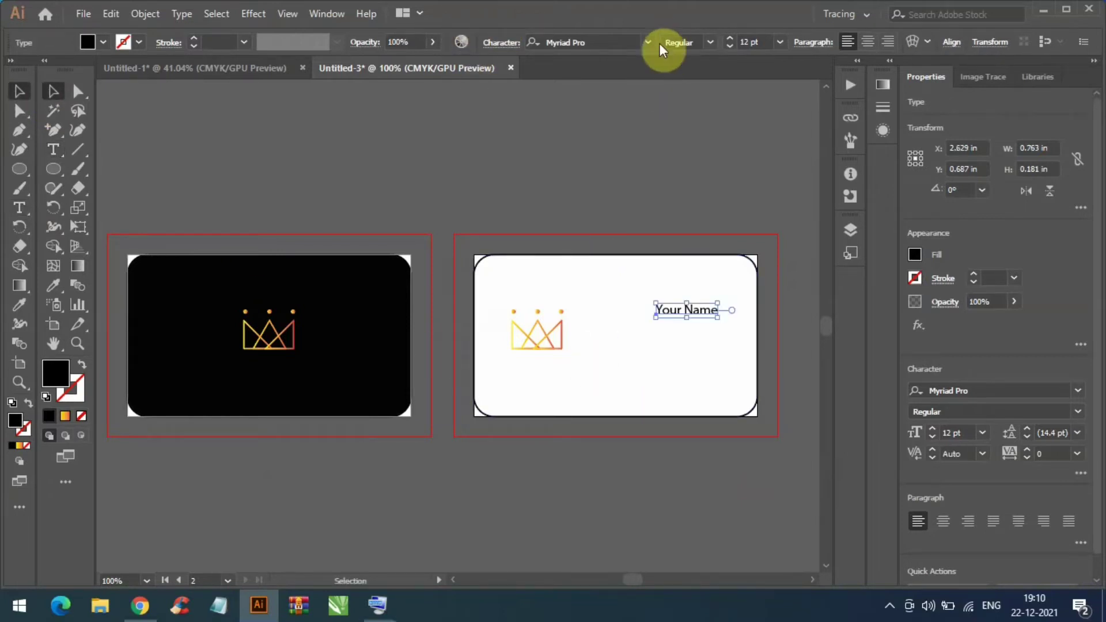
Step: Set Your Name to Constantia 17 pt and move it toward the card's top right
left_click(649, 46)
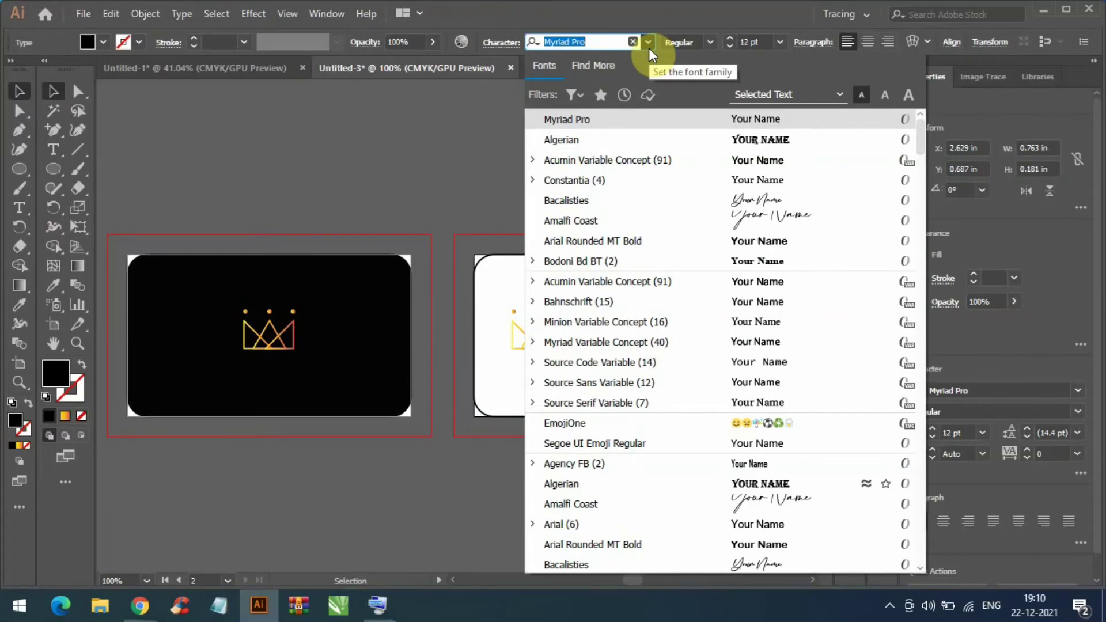
left_click(712, 181)
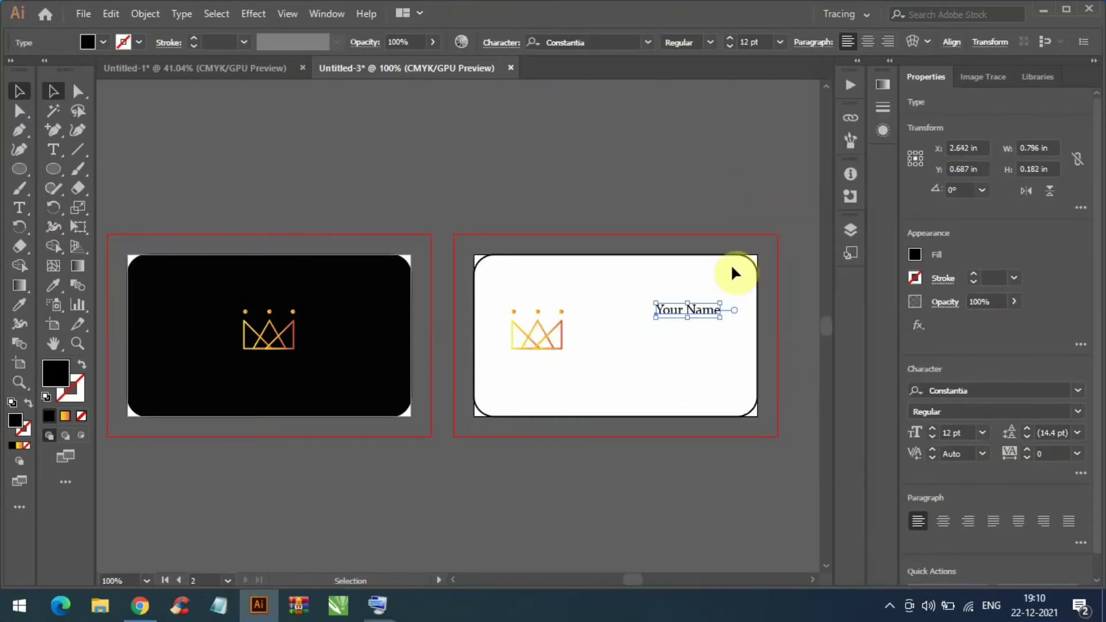
left_click(729, 38)
left_click(730, 38)
left_click(729, 38)
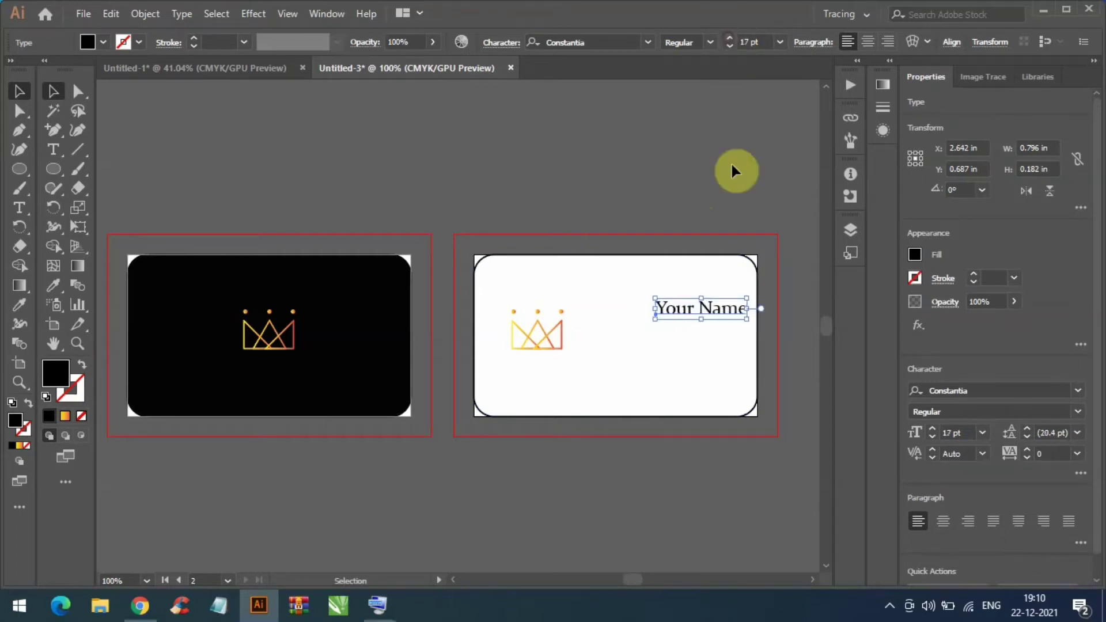
left_click_drag(741, 310, 726, 285)
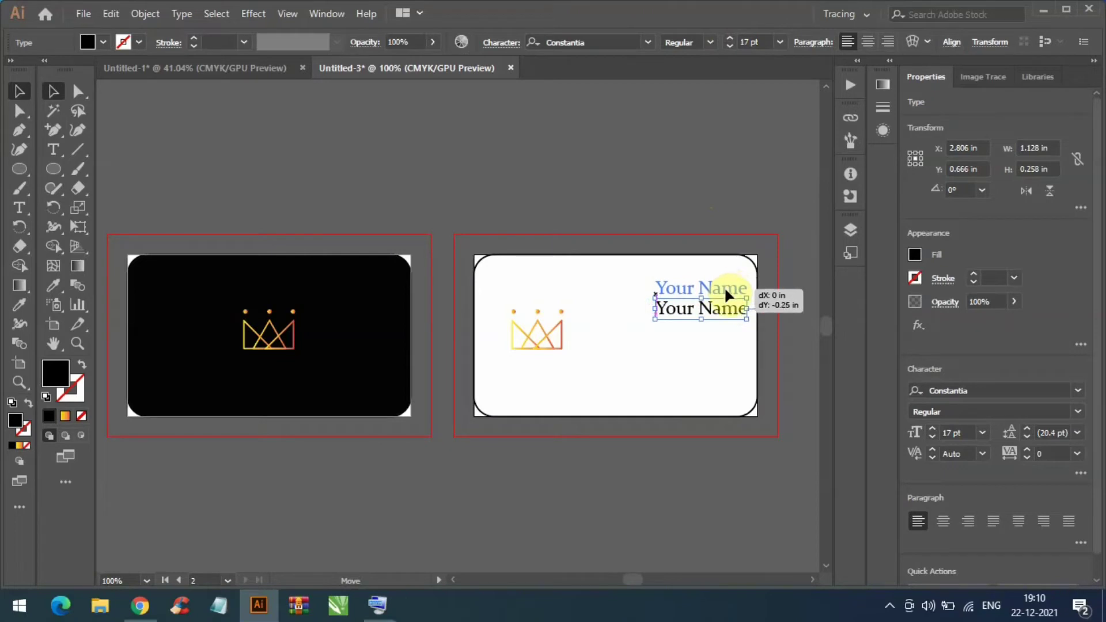
left_click_drag(724, 281, 725, 284)
left_click(78, 150)
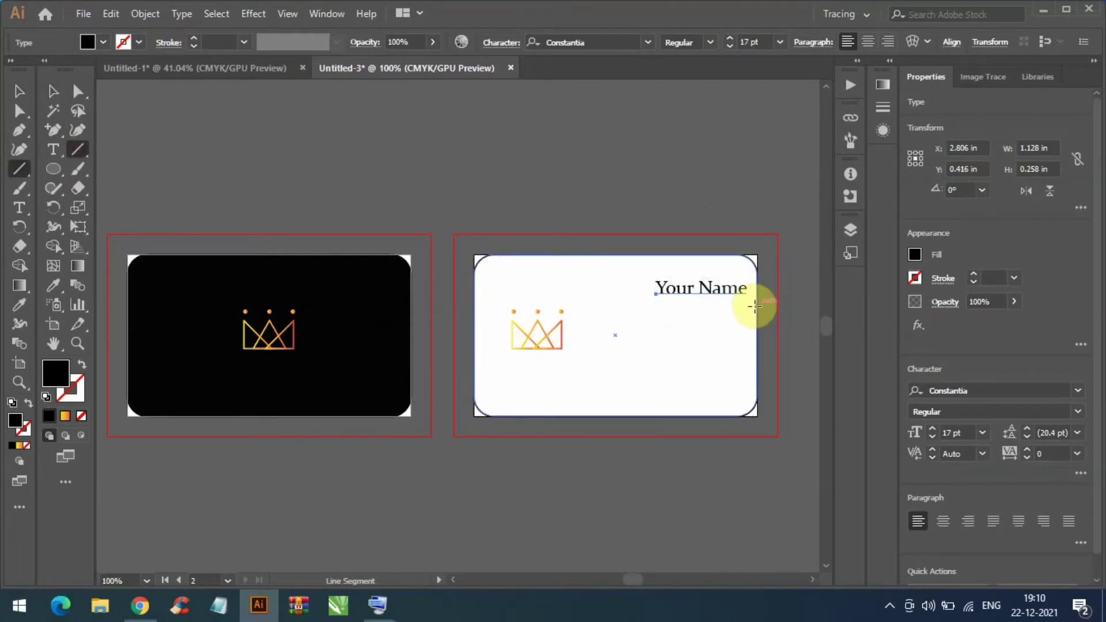
Step: Draw a straight line under Your Name and nudge it into place
left_click_drag(753, 308, 656, 309)
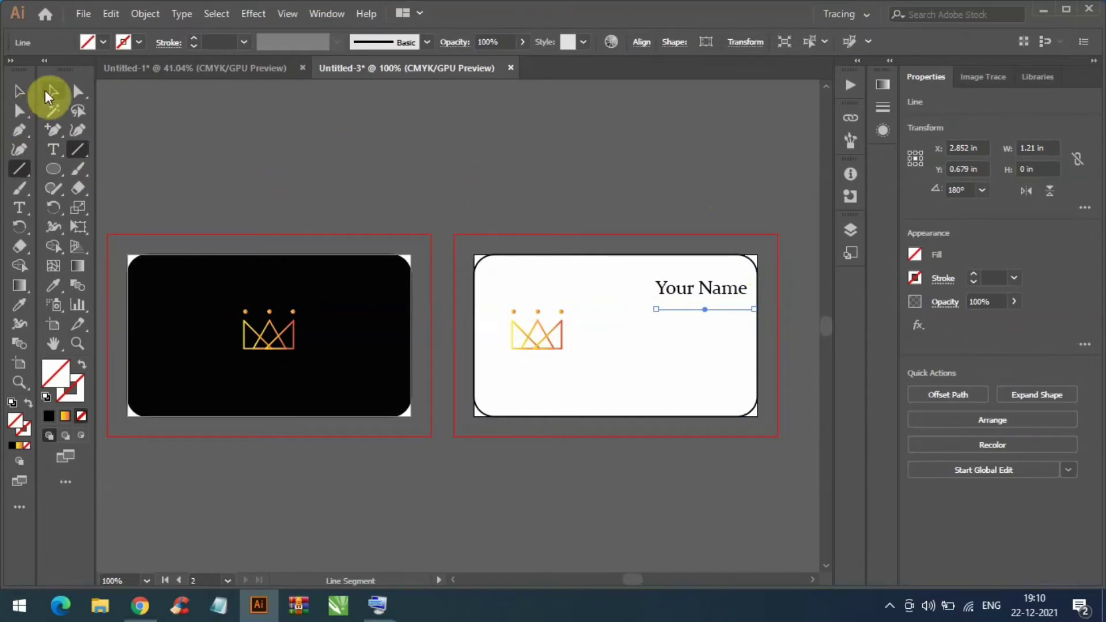
left_click(51, 92)
key("Up")
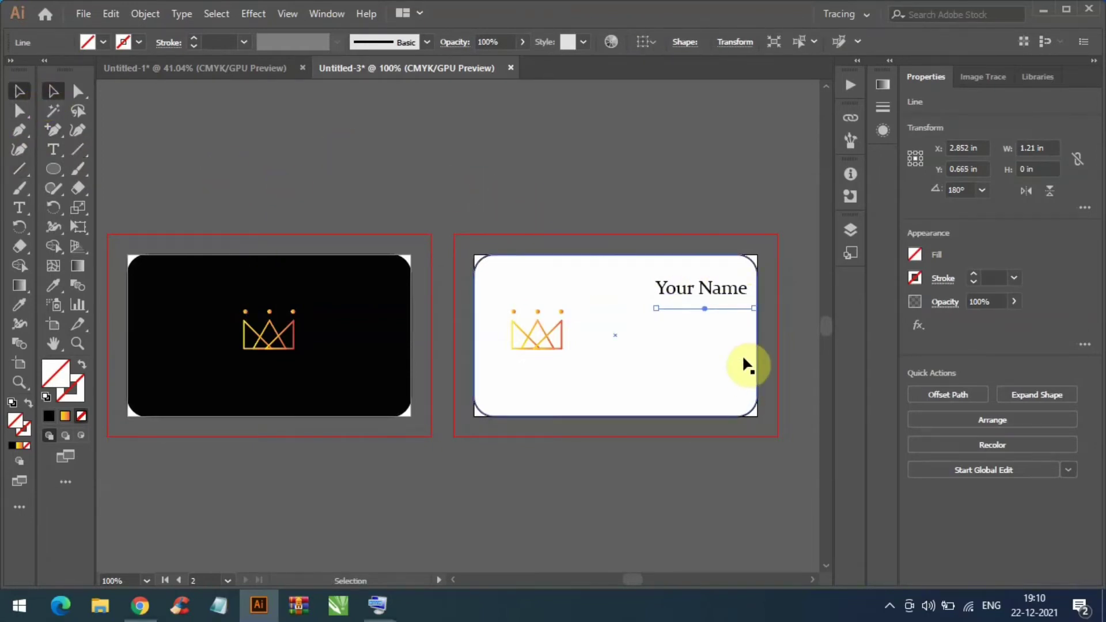
key("Up")
key("Up")
key("Up")
key("Up")
key("Up")
key("Up")
key("Up")
key("Up")
key("Up")
key("Down")
key("Down")
key("Down")
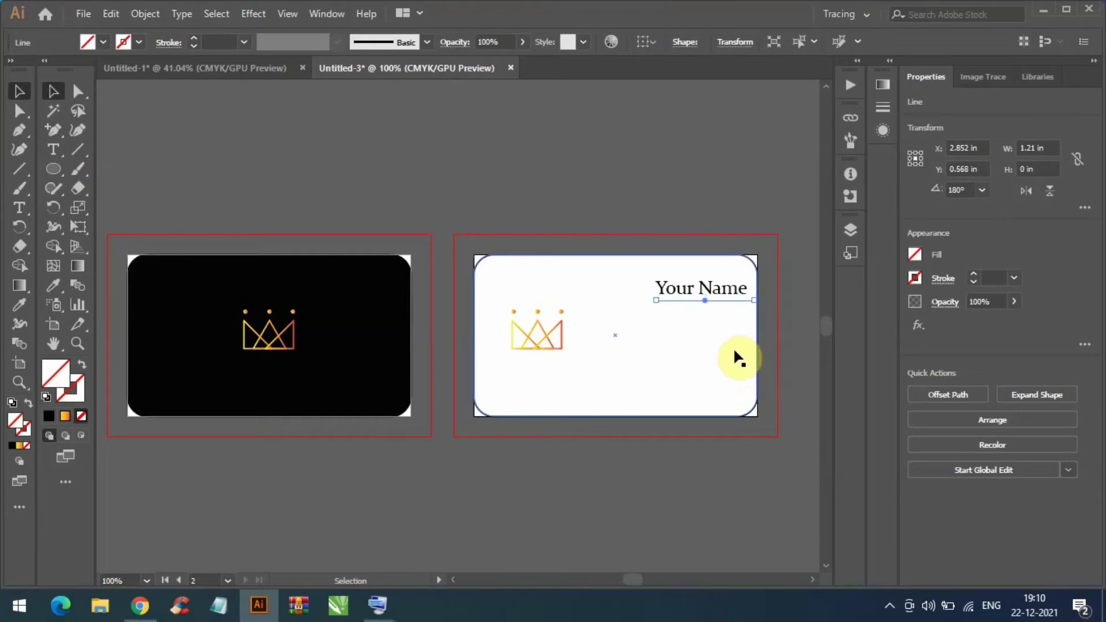
Step: Give the underline an orange gradient stroke at 2 pt weight
left_click(139, 42)
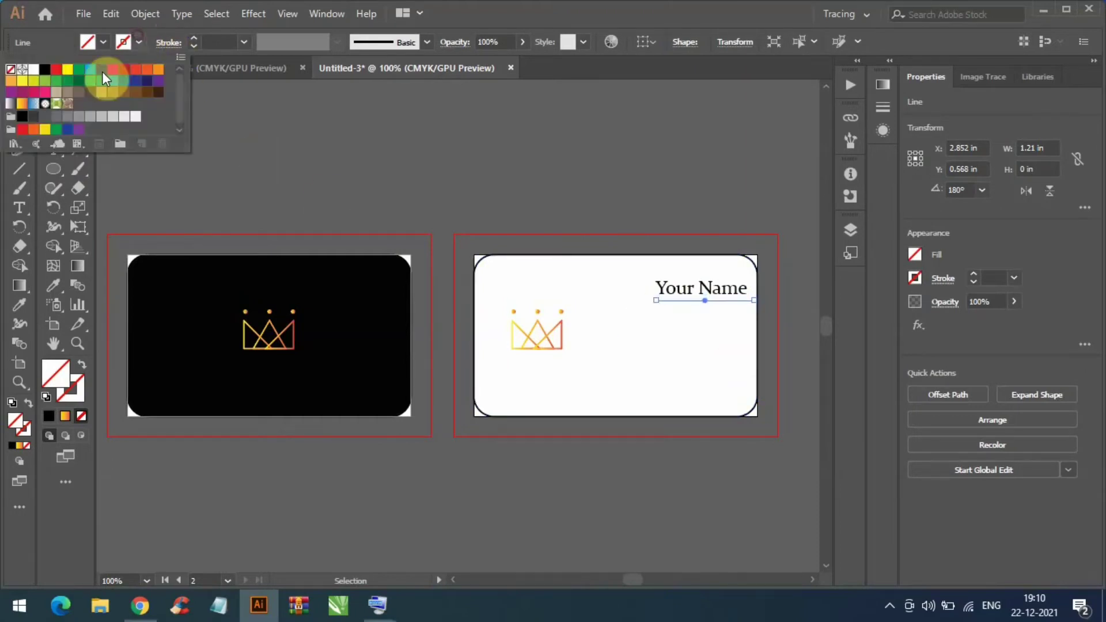
left_click(22, 103)
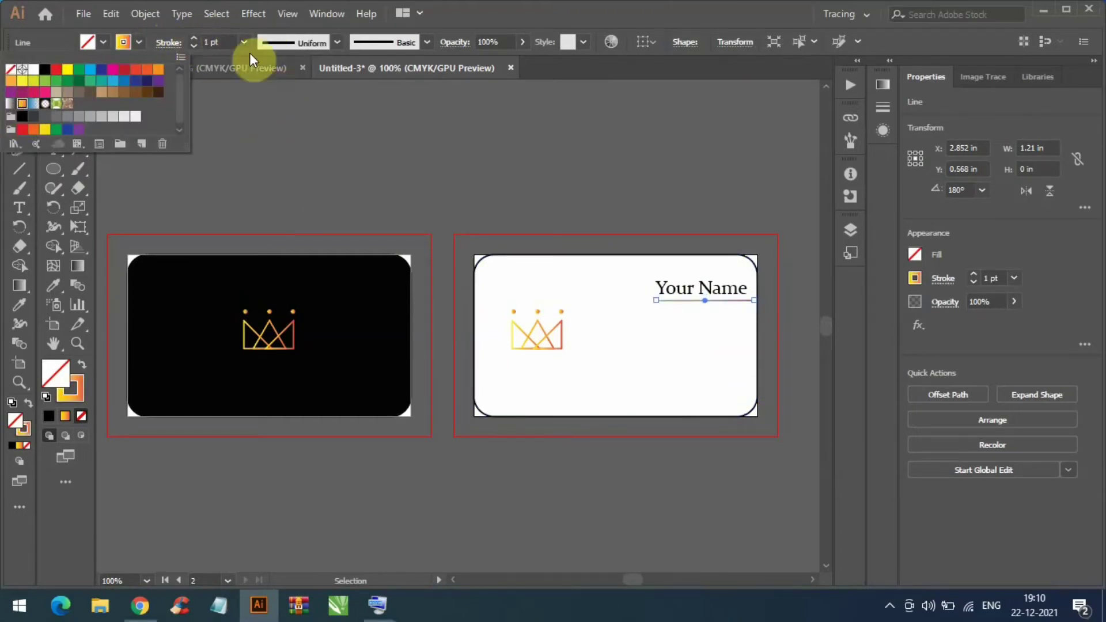
left_click(246, 48)
left_click(242, 43)
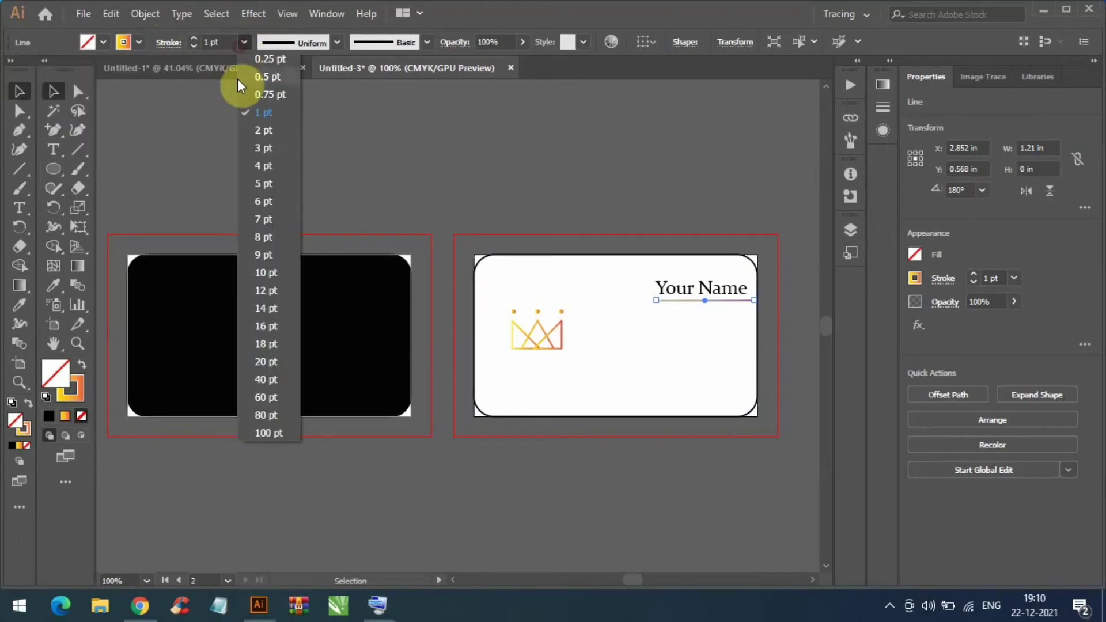
left_click(264, 135)
Step: Extend the underline's left end further left past the text
left_click(329, 129)
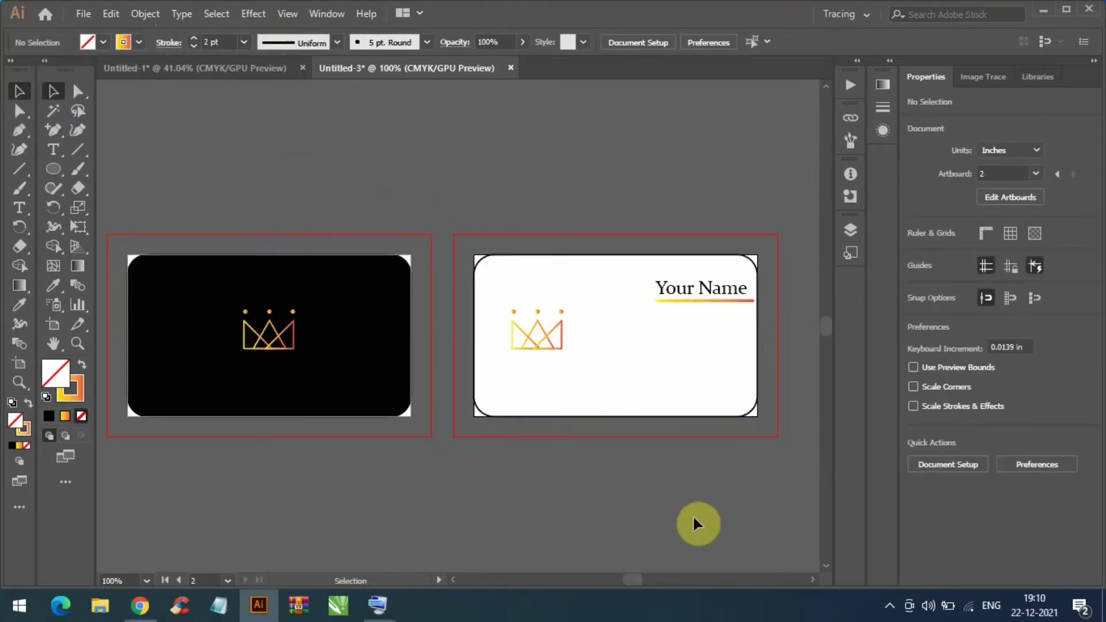
left_click(666, 301)
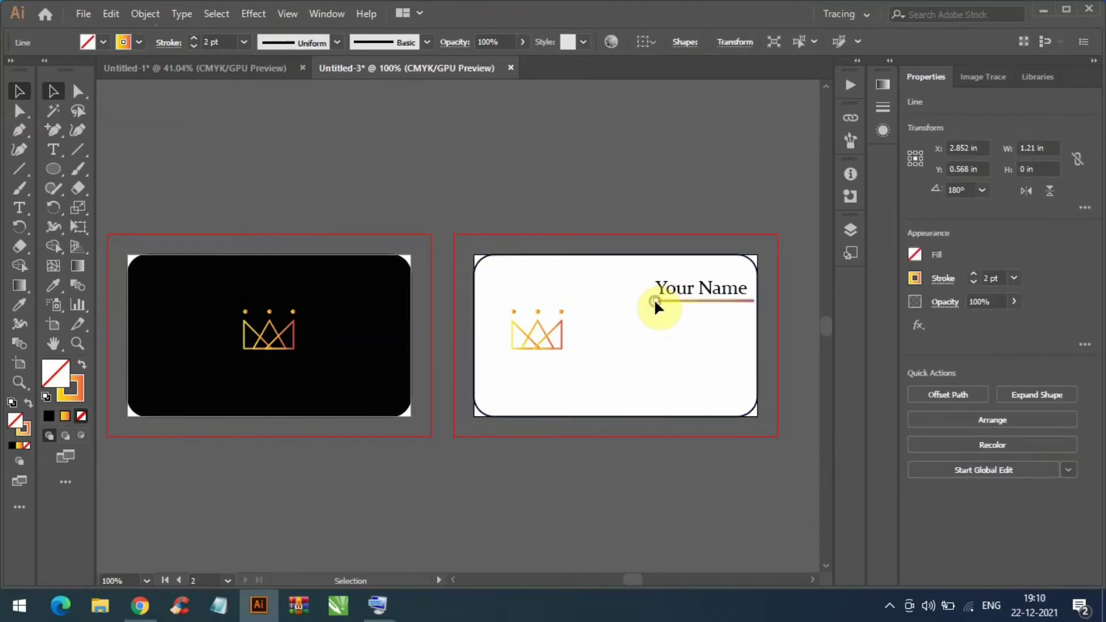
left_click_drag(654, 299, 638, 299)
left_click(53, 149)
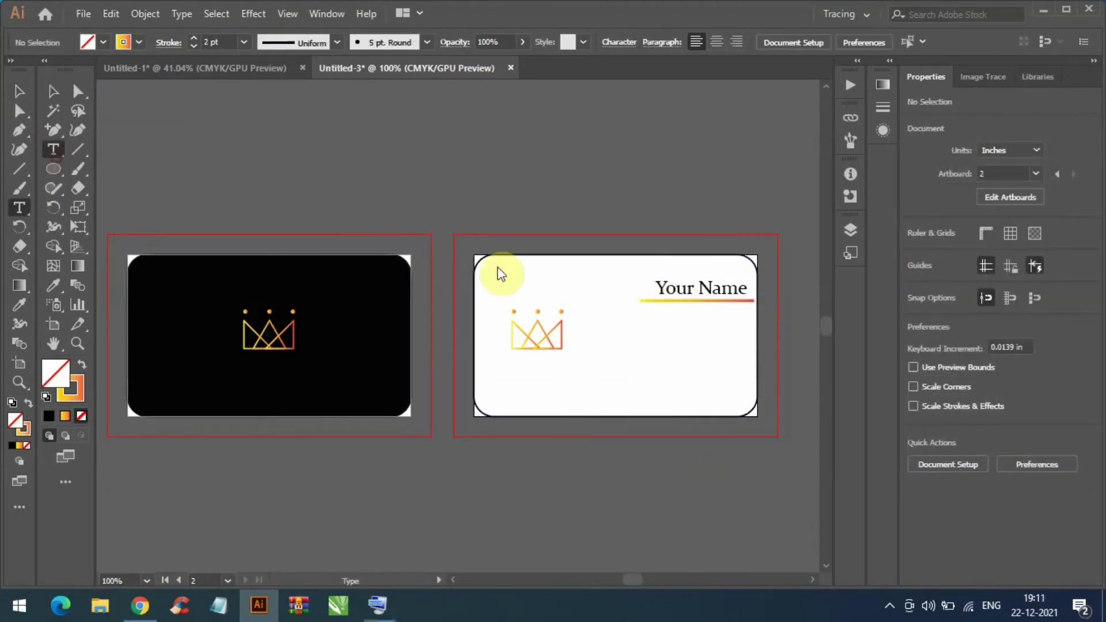
Step: Add an 11 pt "Exacutive Manager" title below the underline, lined up under Your Name
left_click(681, 314)
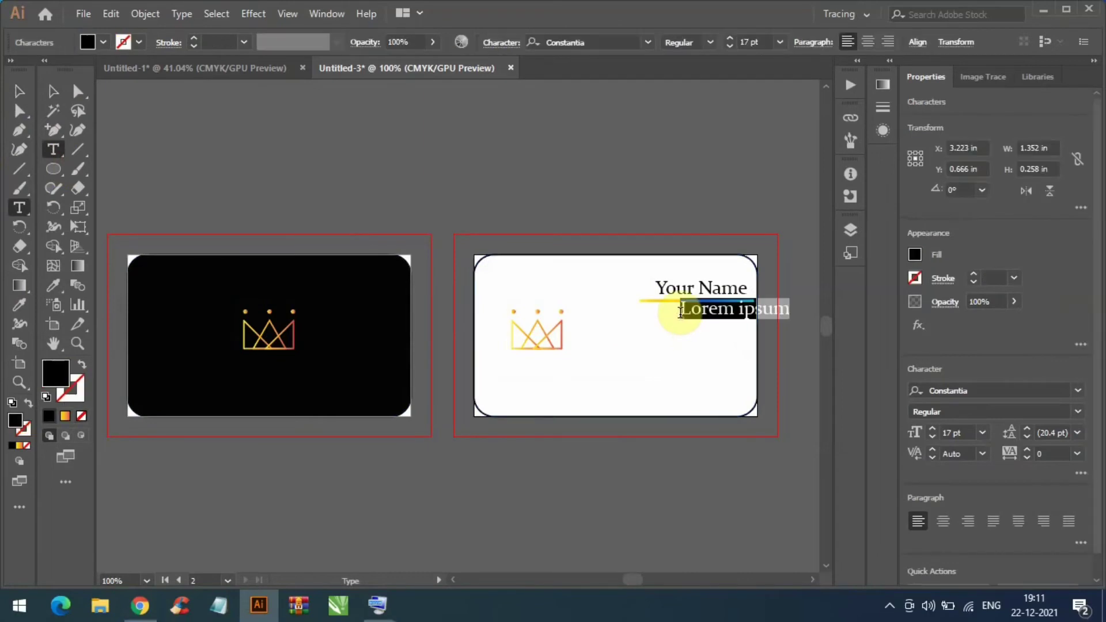
type("E")
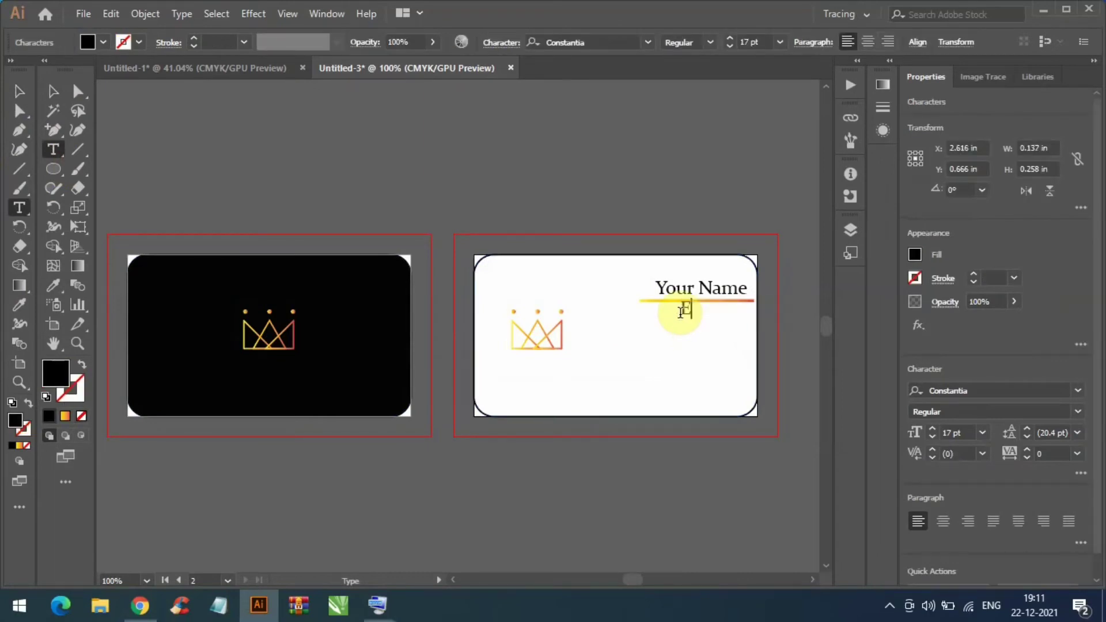
type("xacutive")
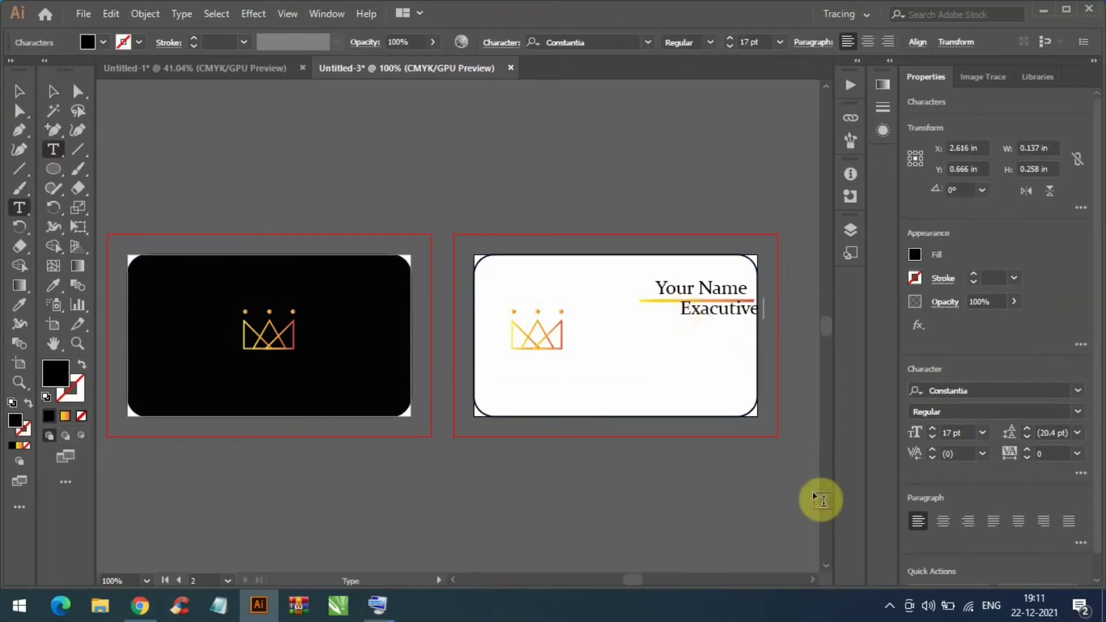
type(" Manager")
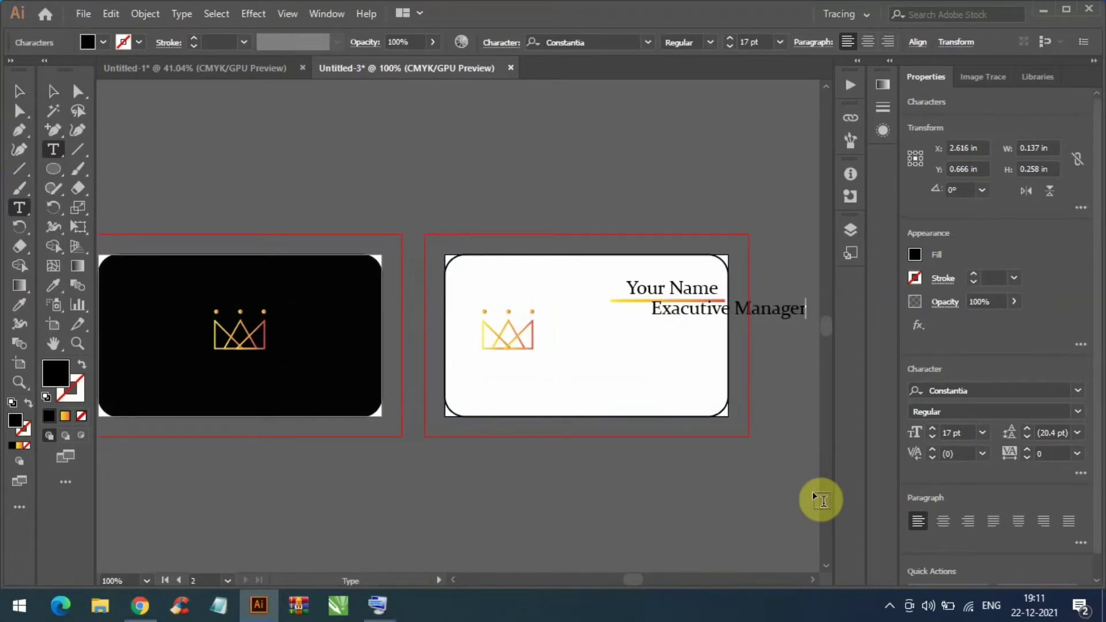
key("Escape")
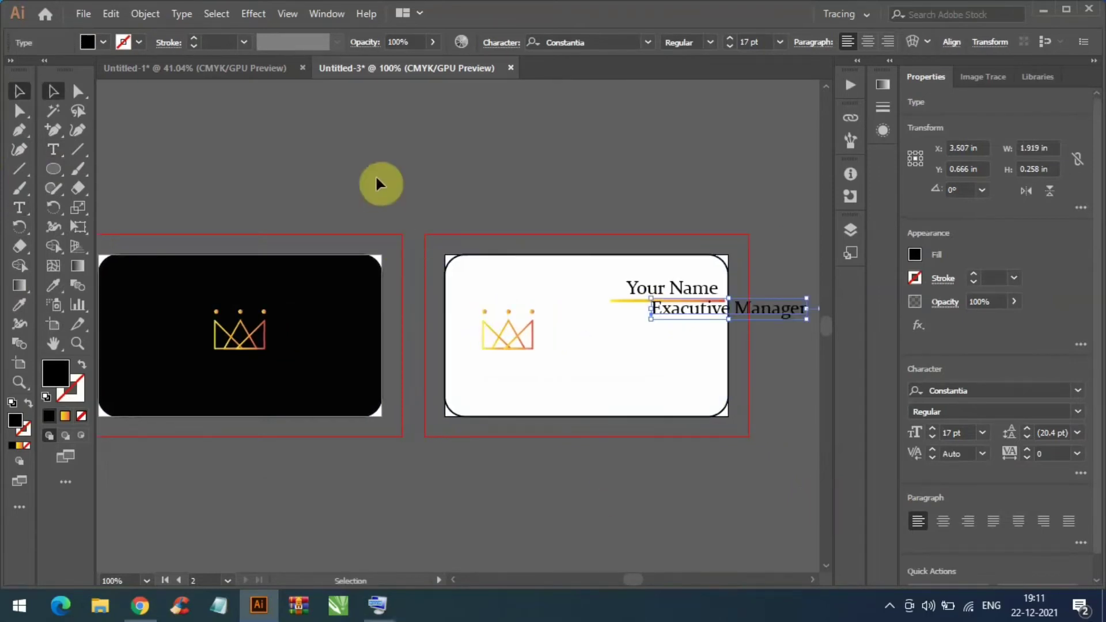
left_click_drag(734, 312, 672, 312)
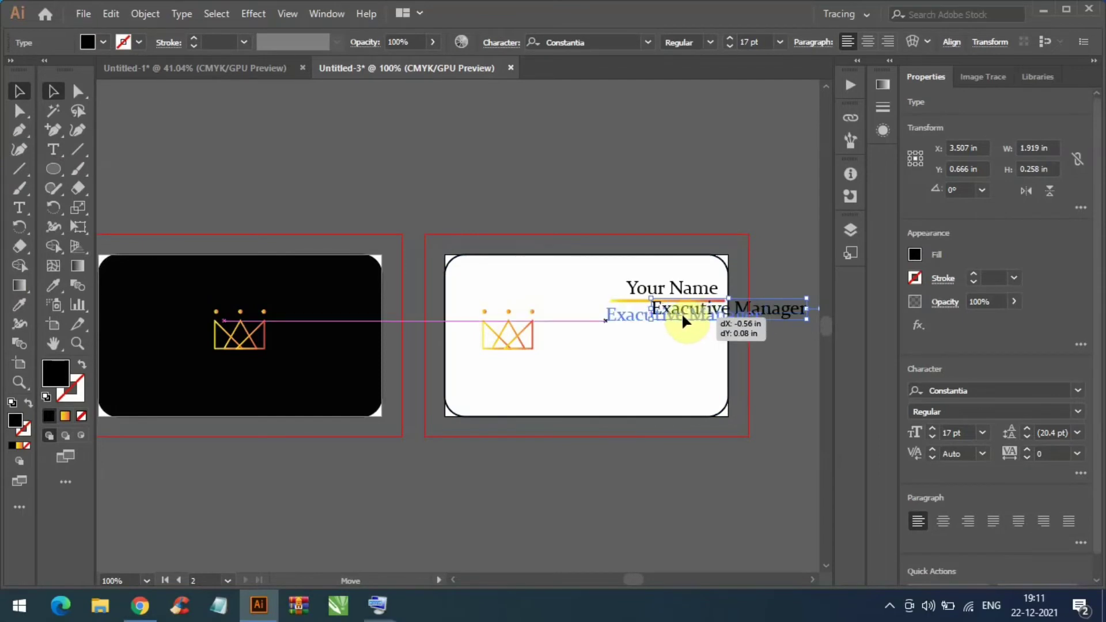
left_click(727, 47)
left_click(727, 47)
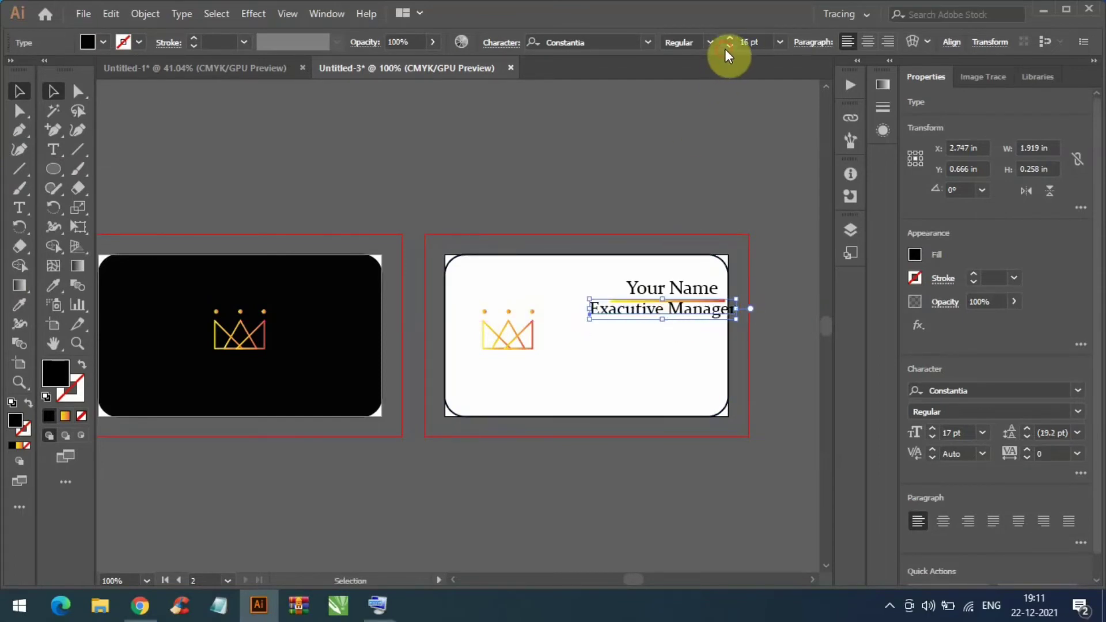
left_click(727, 47)
left_click(727, 47)
left_click_drag(658, 310, 690, 310)
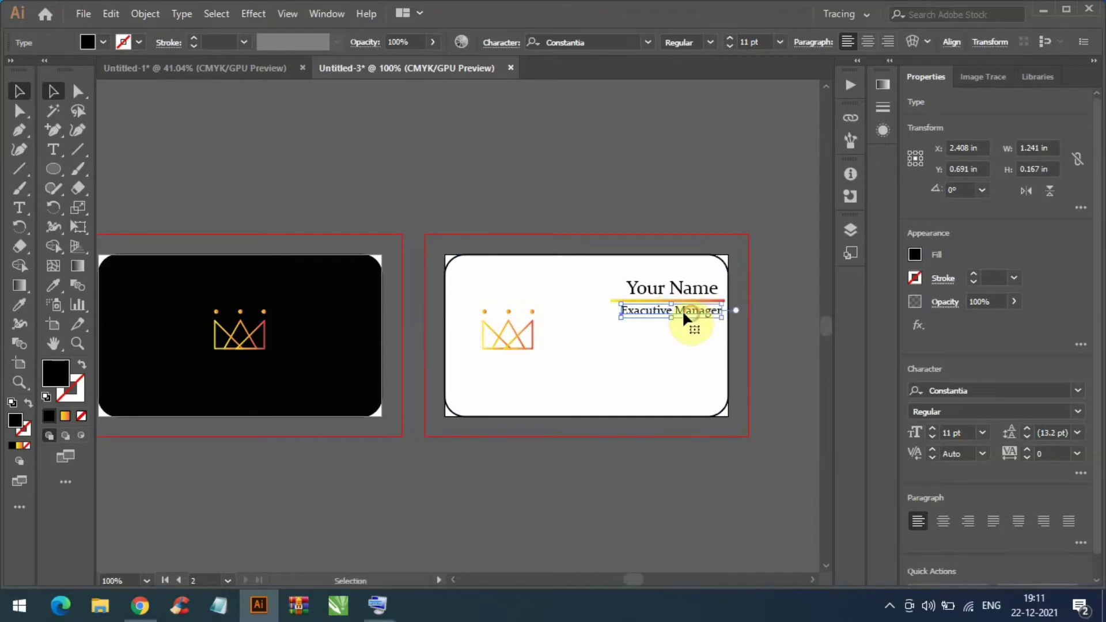
Step: Set the Exacutive Manager title in Acumin Variable Concept, Regular style
left_click(645, 48)
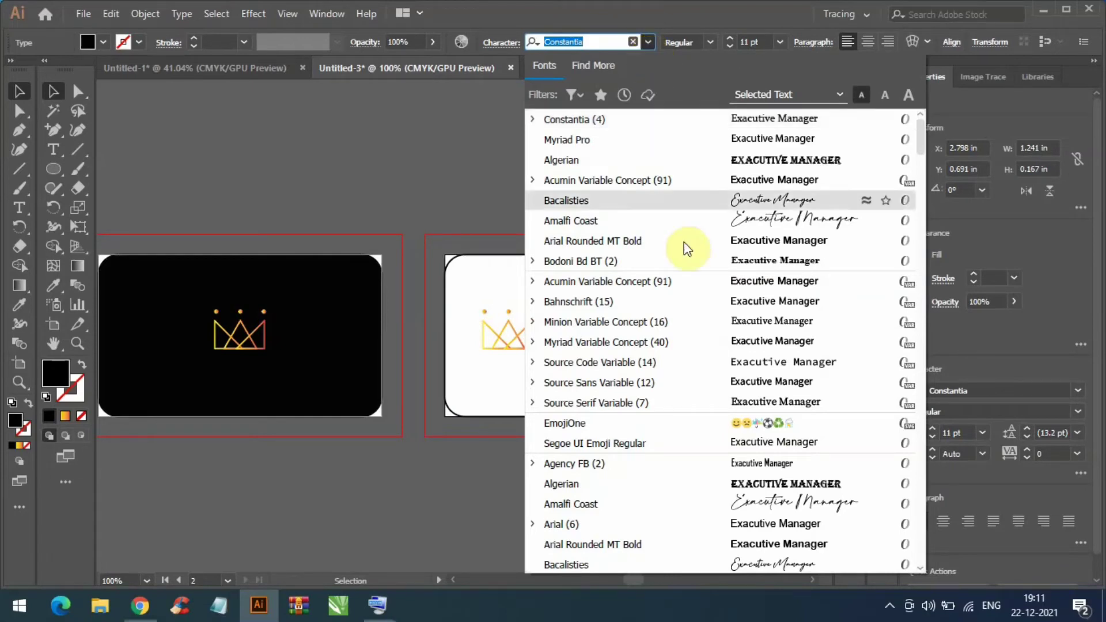
left_click(729, 363)
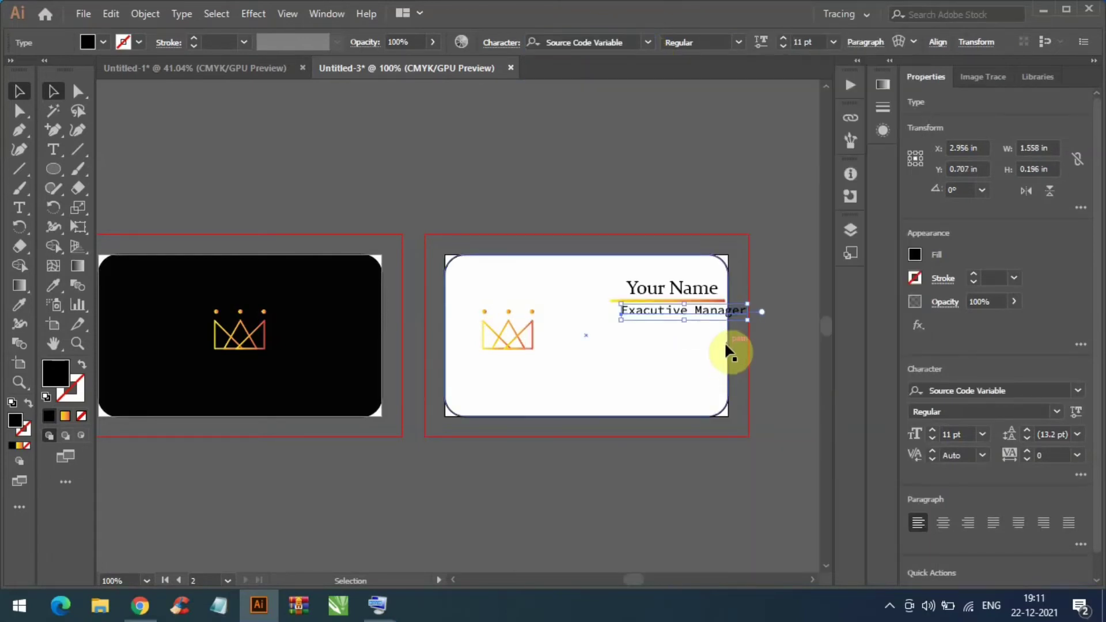
left_click(652, 37)
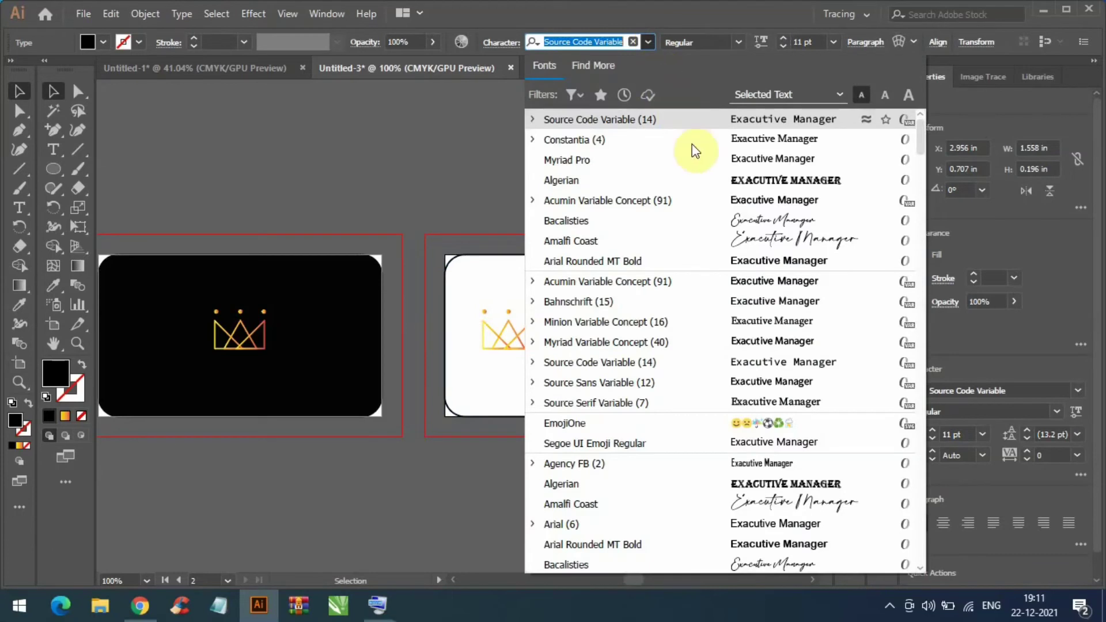
left_click(731, 280)
left_click(753, 319)
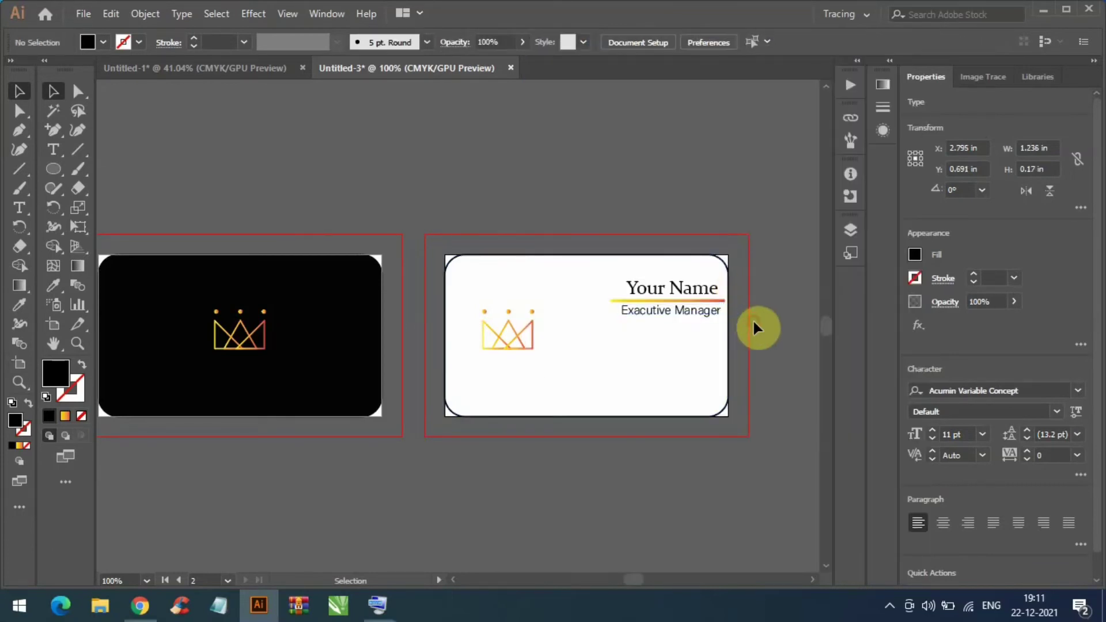
left_click(706, 310)
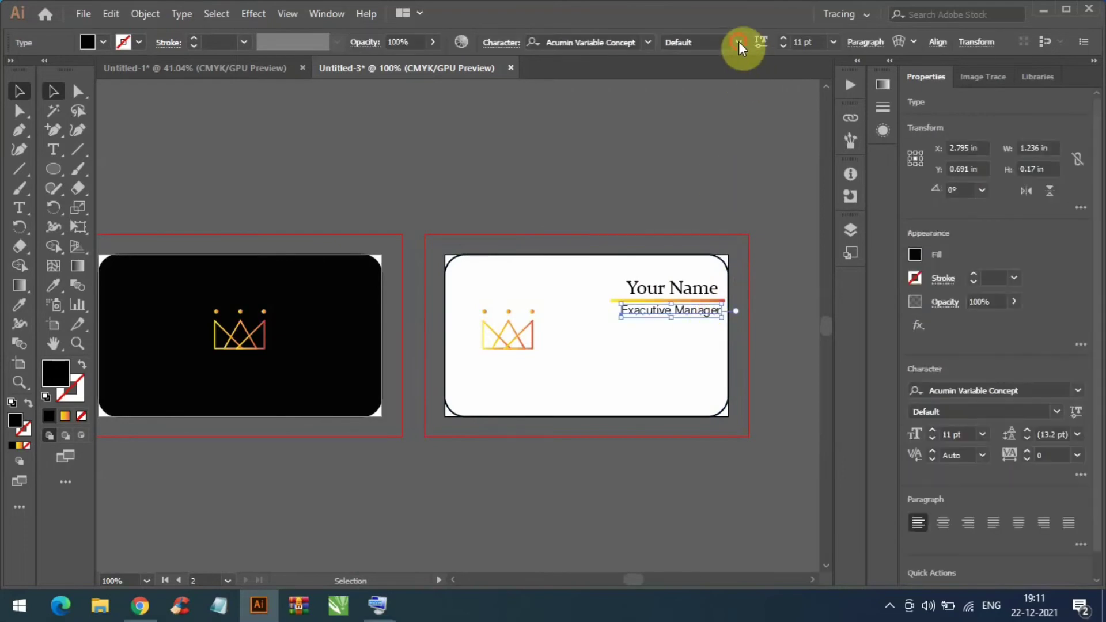
left_click(738, 41)
scroll(747, 205, "down", 3)
scroll(746, 205, "down", 12)
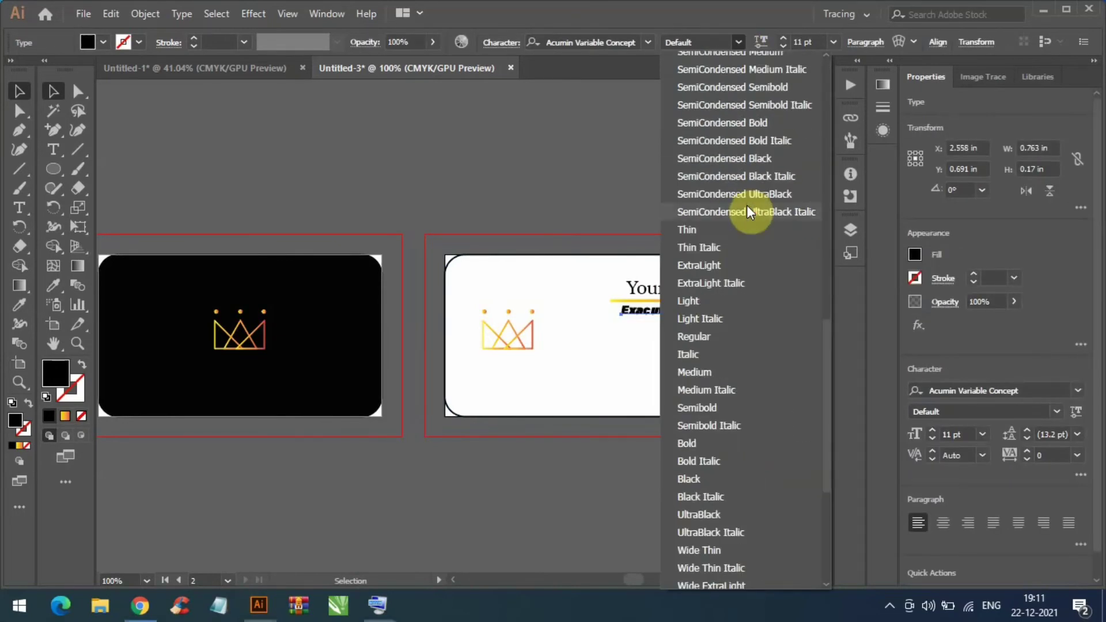
scroll(747, 205, "down", 3)
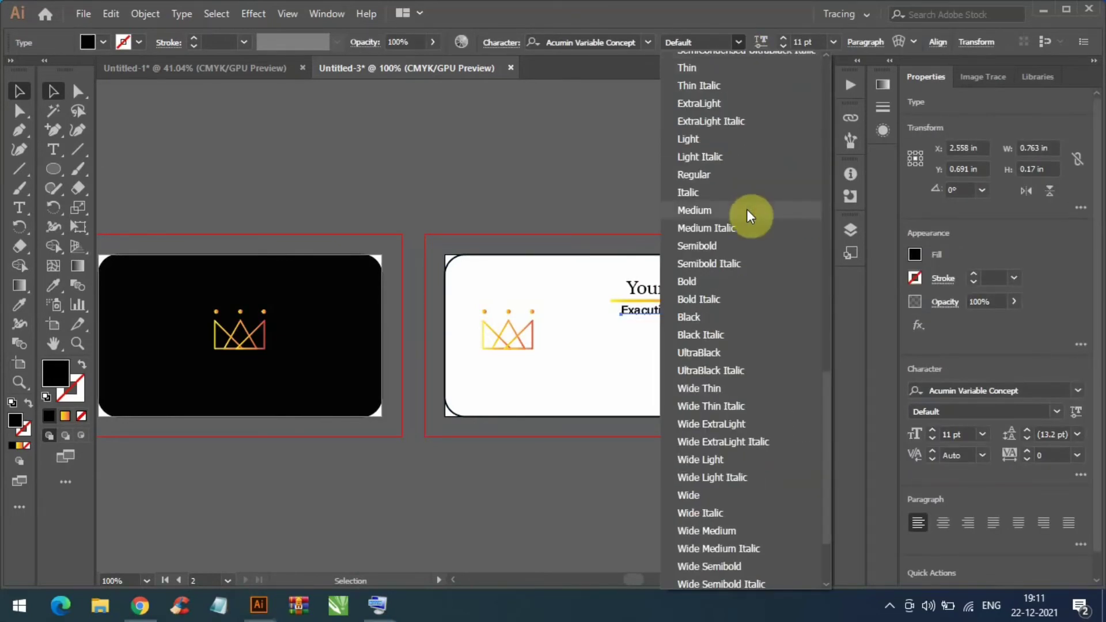
left_click(741, 177)
Step: Reduce the Your Name heading to 14 pt
left_click(661, 290)
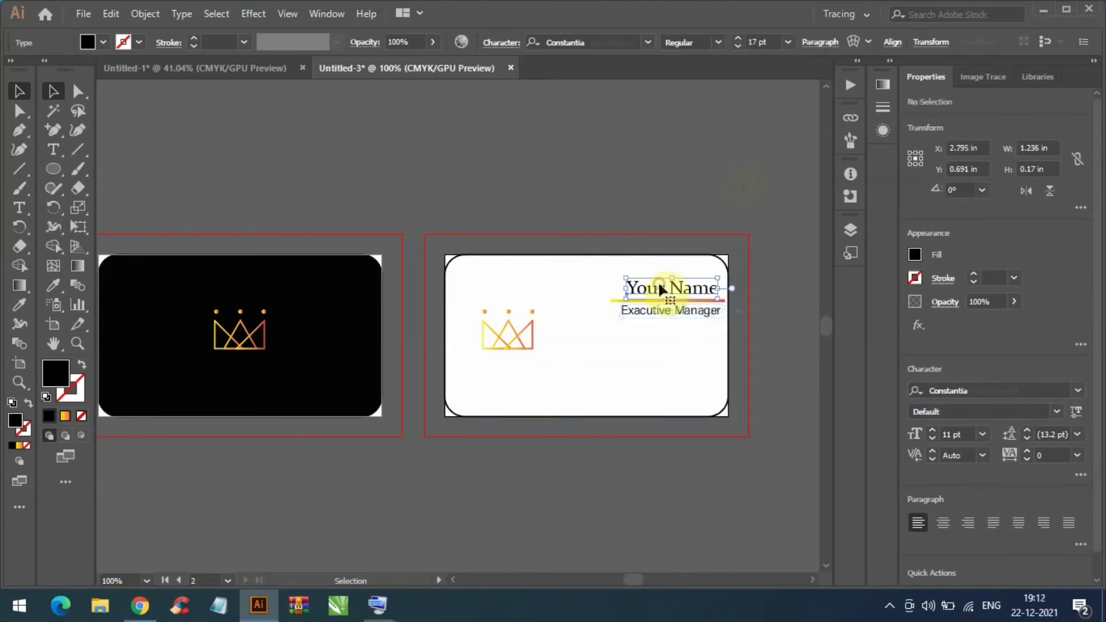
left_click(738, 47)
left_click(735, 46)
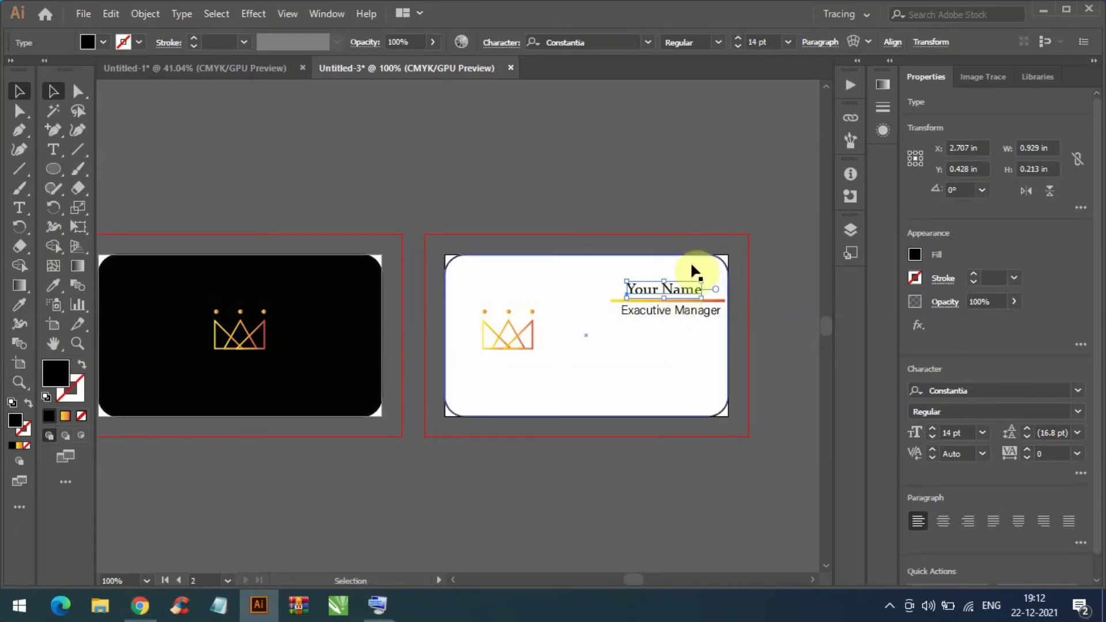
Step: Shift Your Name slightly left and thin the underline to 1 pt
left_click_drag(682, 294, 665, 294)
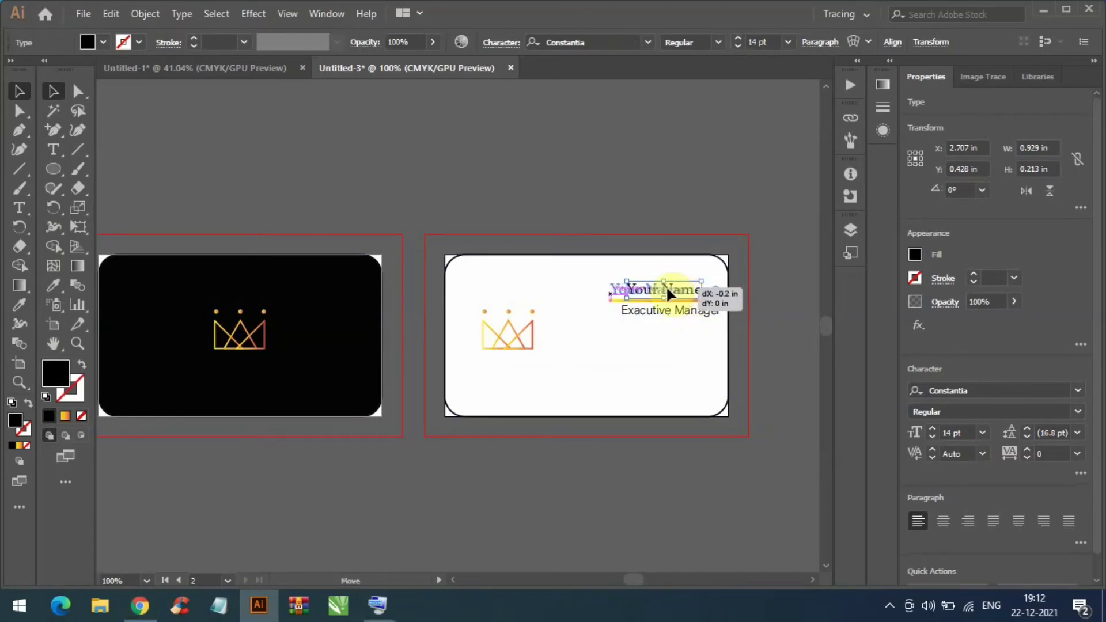
left_click(776, 333)
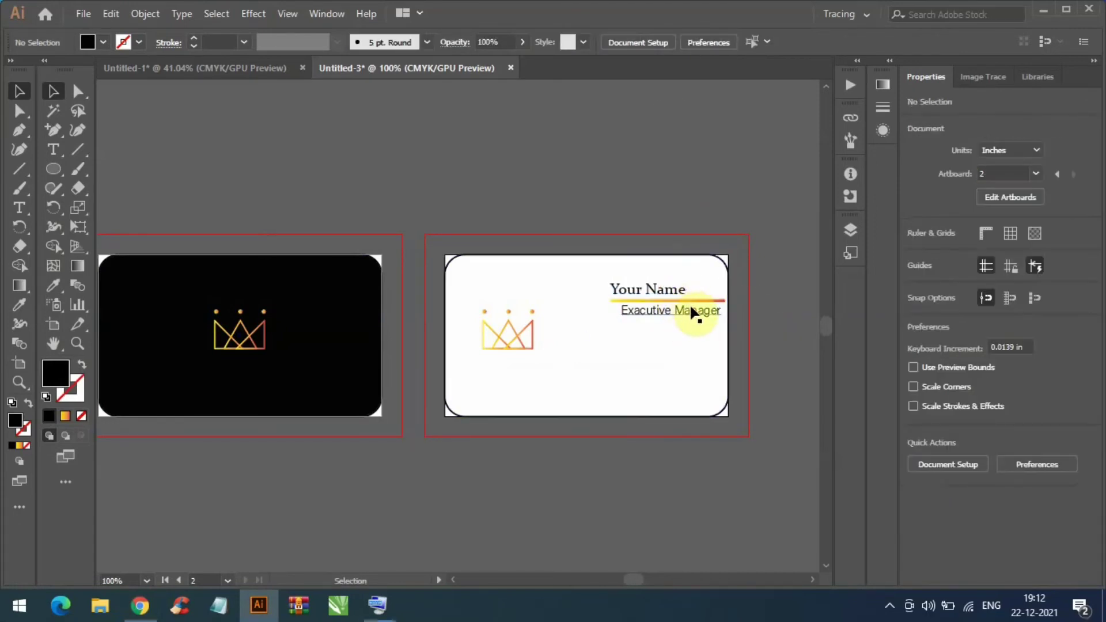
left_click(674, 300)
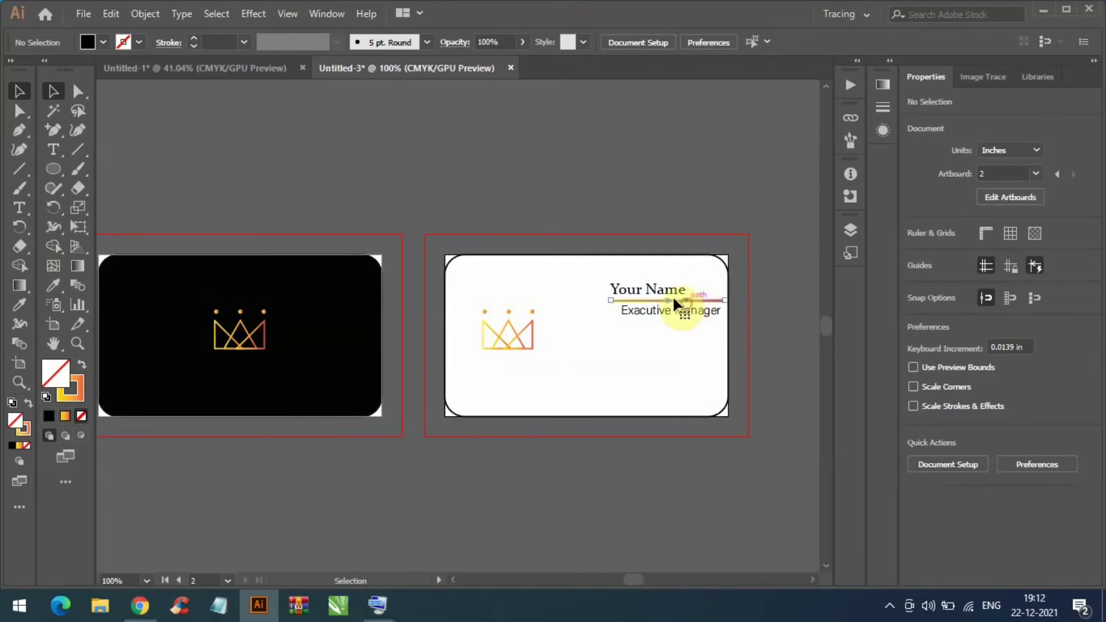
left_click(245, 42)
left_click(254, 106)
left_click(575, 244)
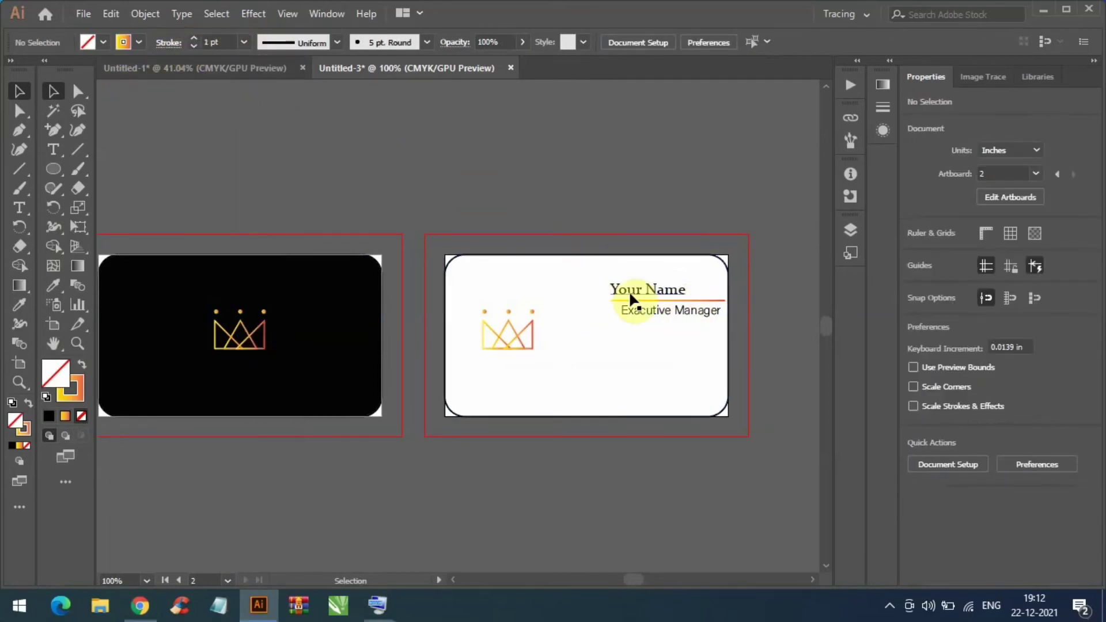
Step: Shrink the Exacutive Manager title and move it left to align under the name
left_click(662, 311)
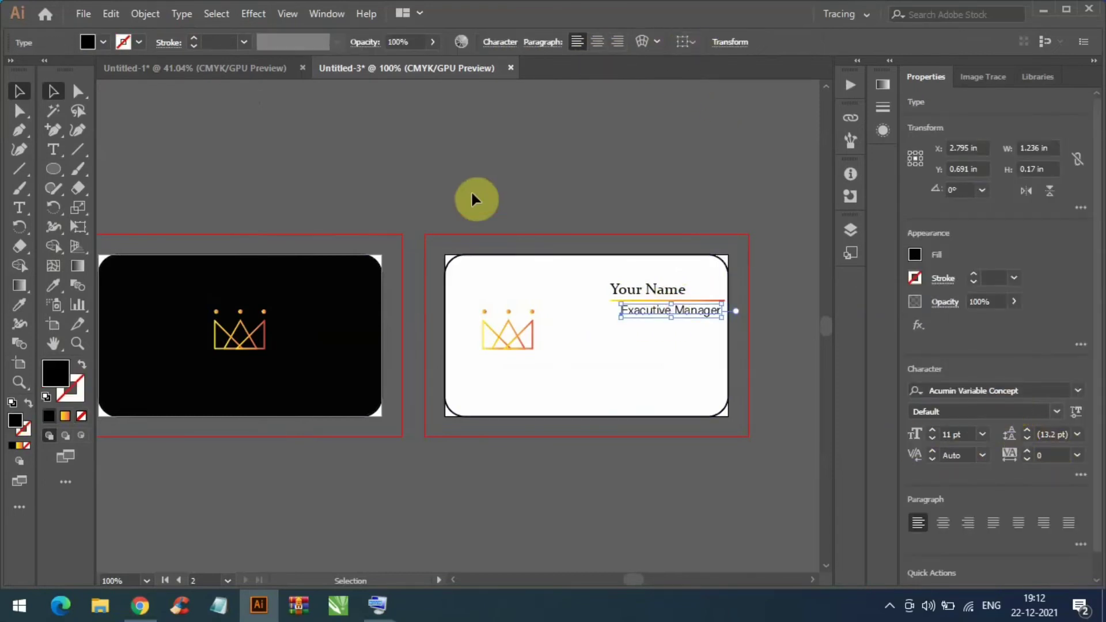
left_click(472, 174)
left_click(647, 316)
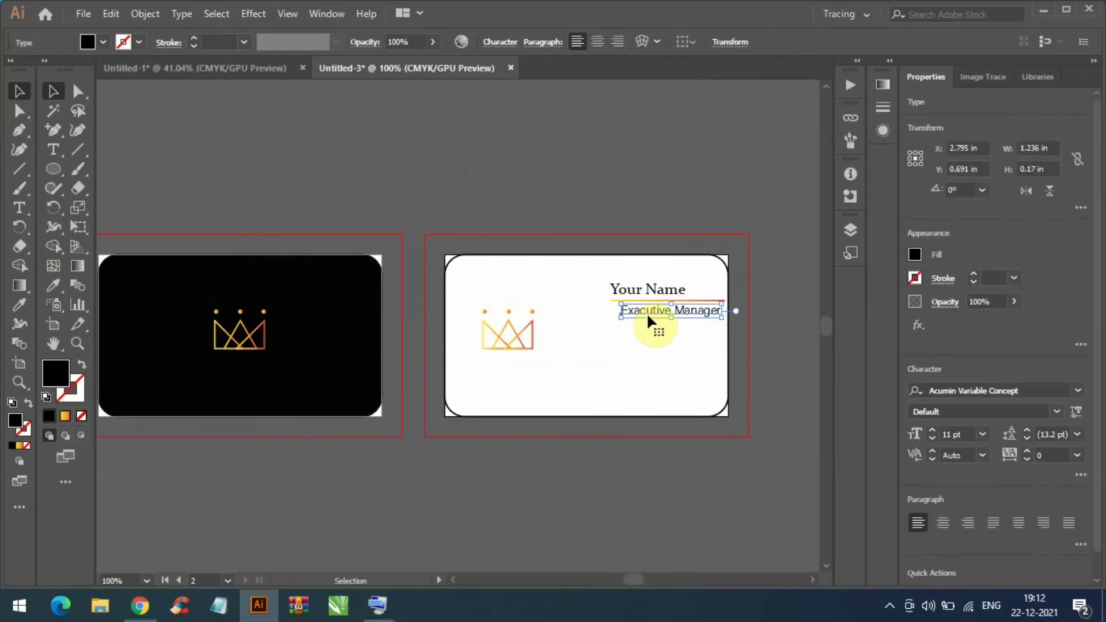
left_click(932, 439)
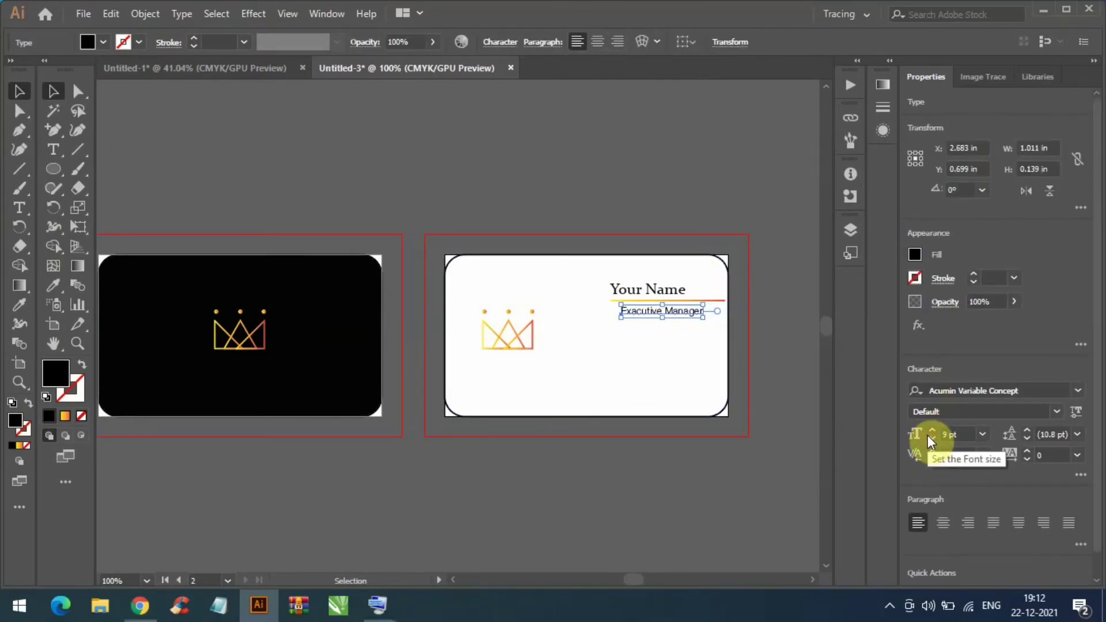
left_click(753, 372)
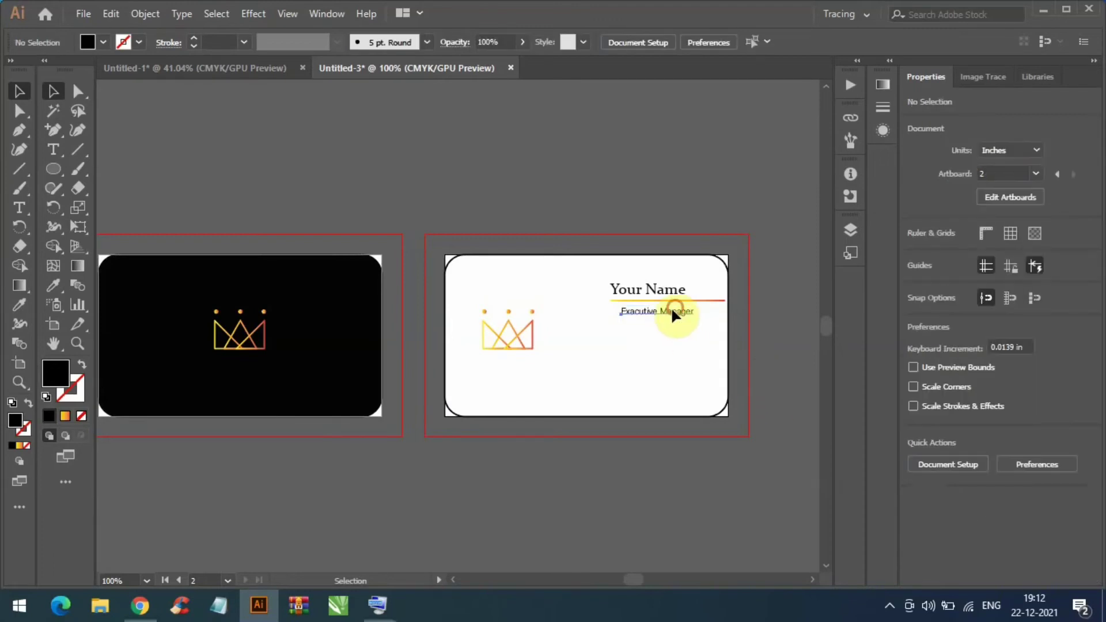
left_click_drag(672, 312, 661, 312)
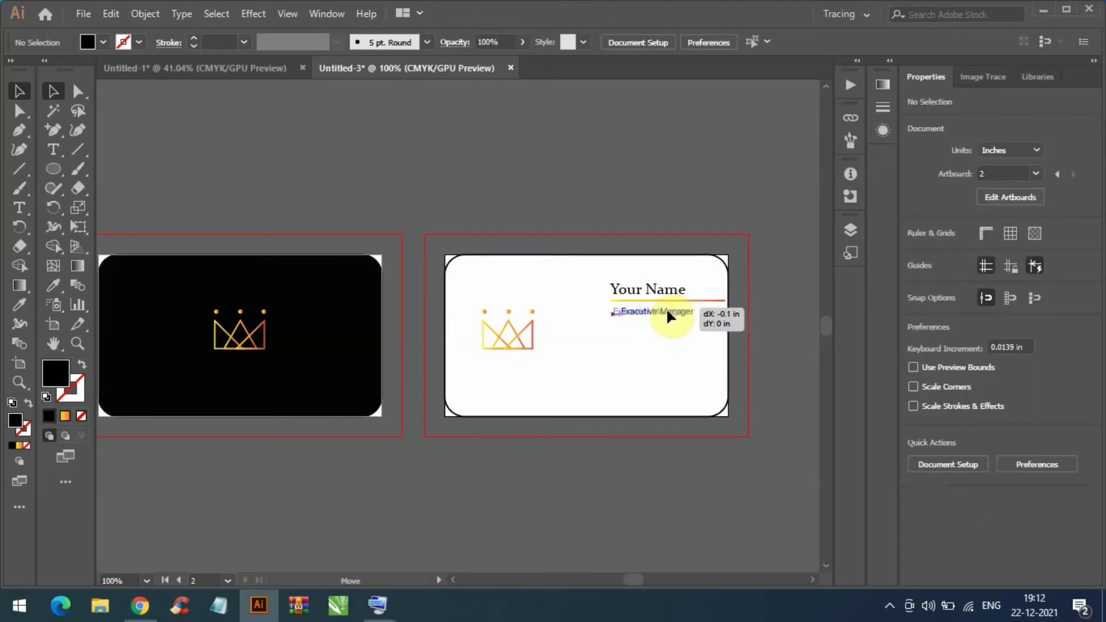
left_click(751, 359)
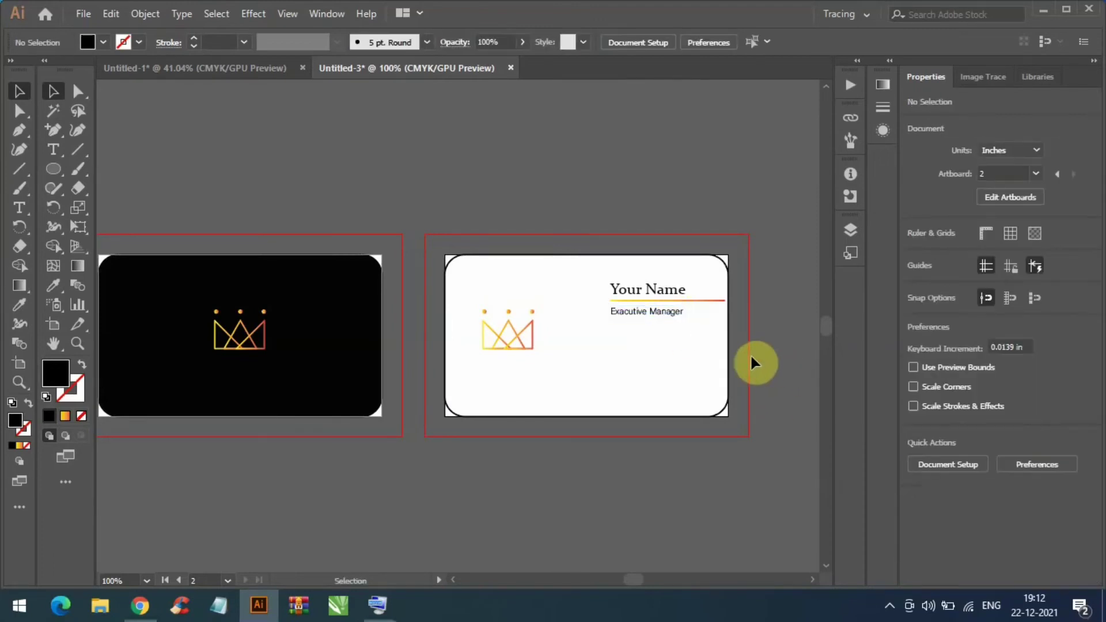
Step: Nudge the underline, Your Name and title together two steps lower
left_click(685, 300)
left_click(668, 295, "shift")
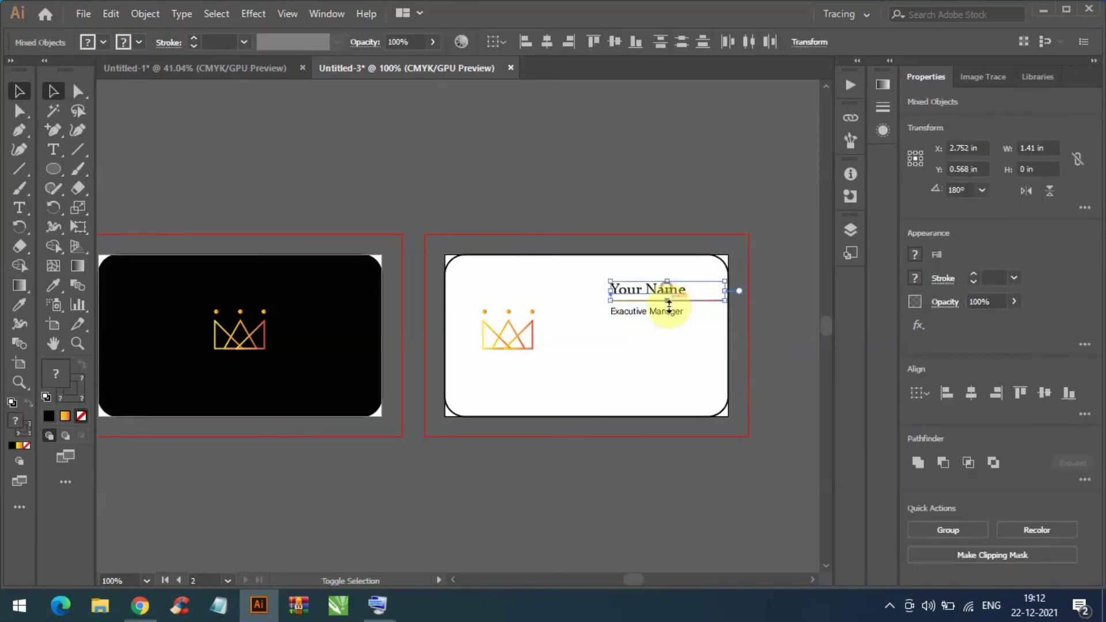
left_click(673, 313, "shift")
key("Down")
key("Down")
key("Down")
key("Down")
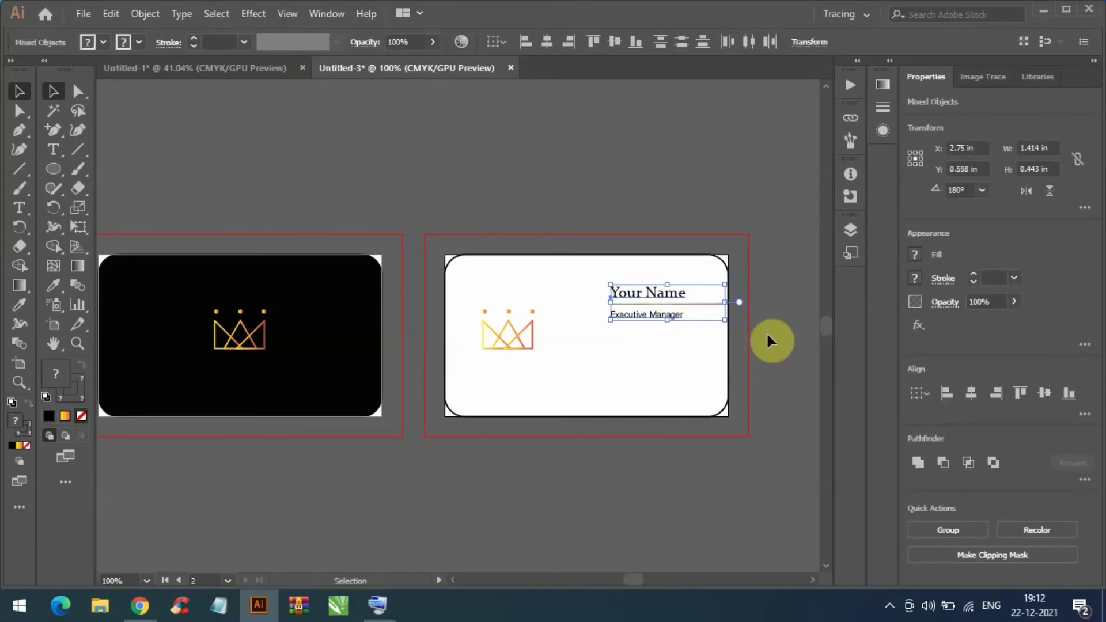
key("Down")
key("Down")
left_click(767, 336)
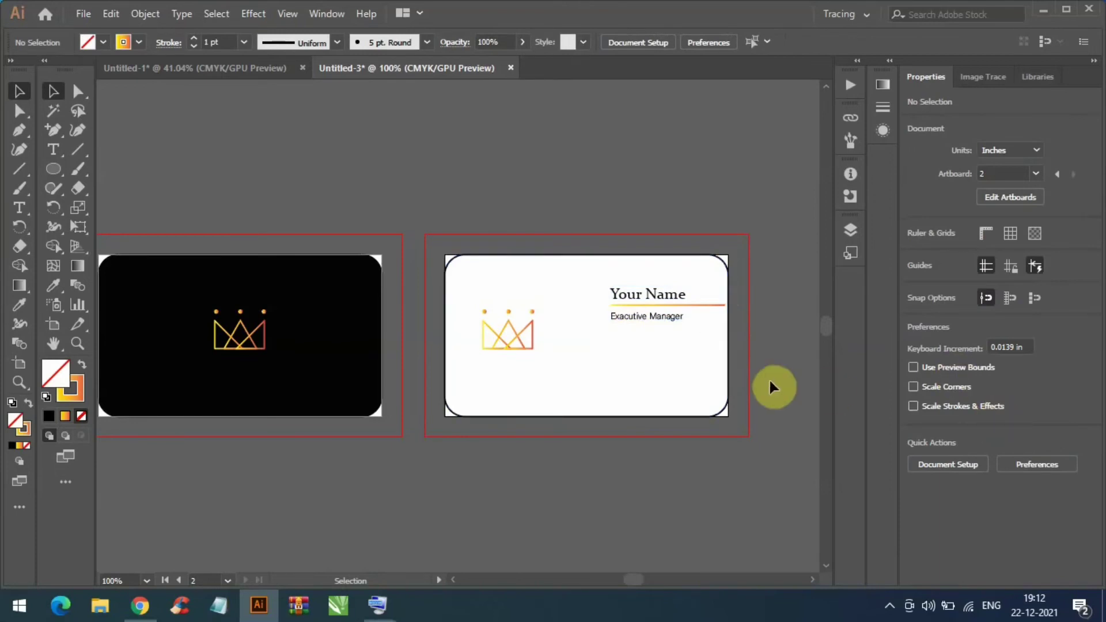
Step: Set the white card's stroke to None
left_click(714, 276)
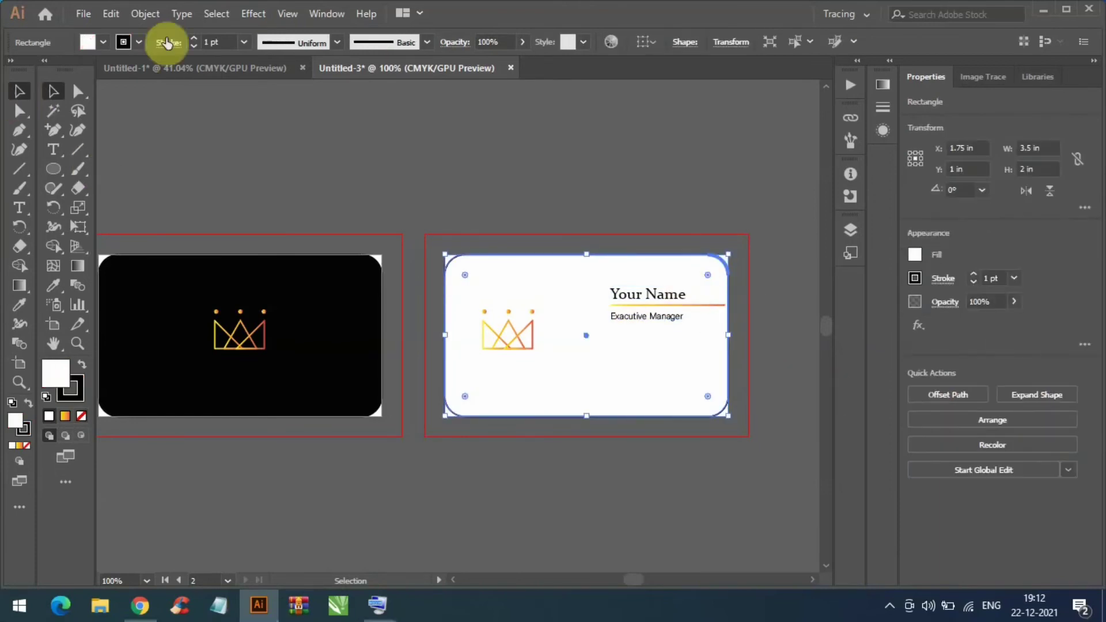
left_click(139, 41)
left_click(10, 69)
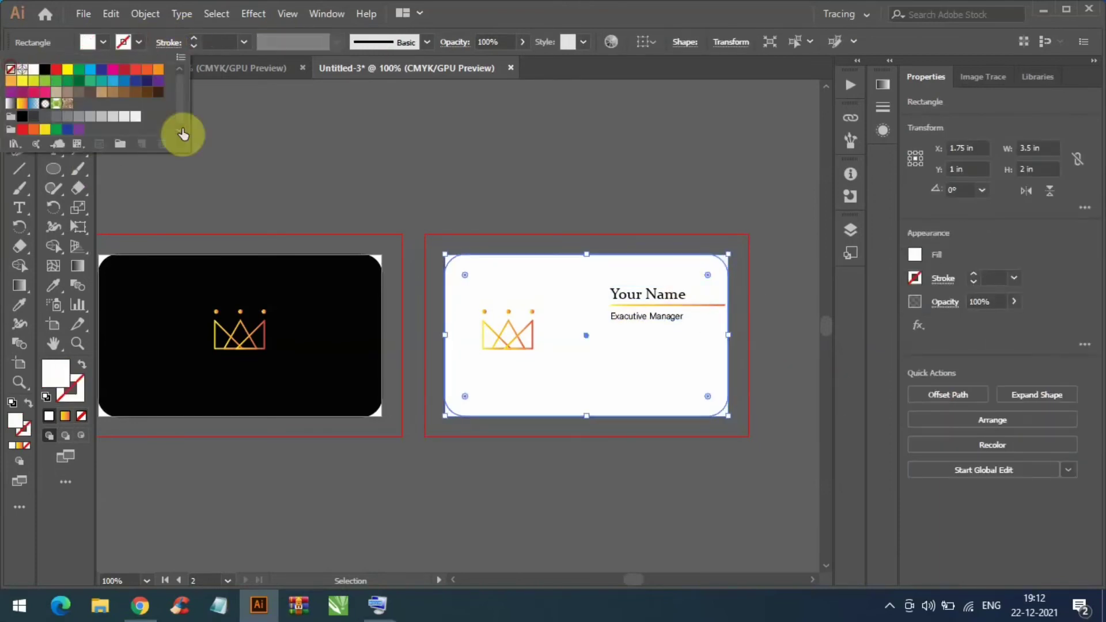
left_click(217, 91)
Step: Bring the four contact icons from Untitled-1 onto the white card and scale them down
left_click(209, 69)
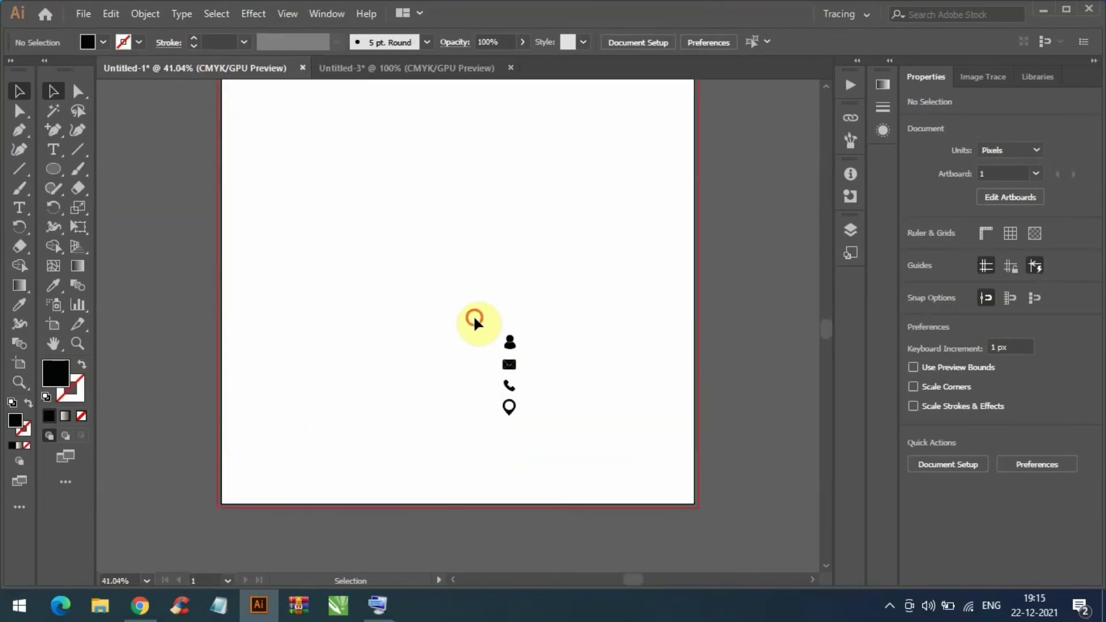
mouse_move(474, 318)
left_mouse_down()
mouse_move(537, 424)
mouse_move(419, 71)
mouse_move(523, 329)
left_mouse_up()
left_click_drag(596, 348, 613, 357)
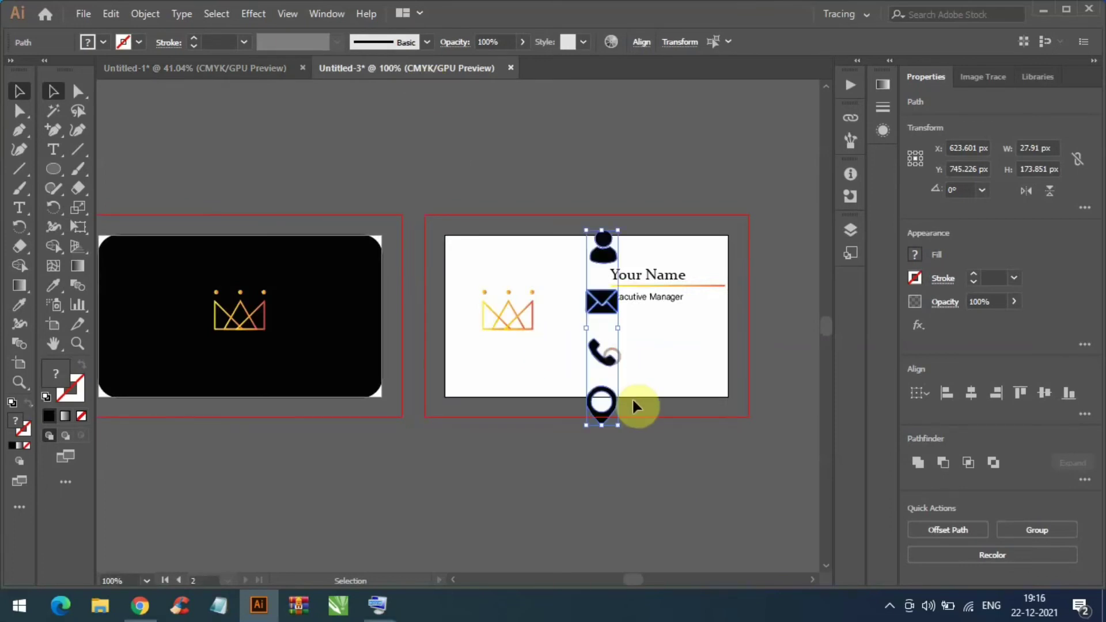
mouse_move(619, 428)
left_mouse_down()
mouse_move(591, 260)
mouse_move(609, 343)
left_mouse_up()
left_click(627, 476)
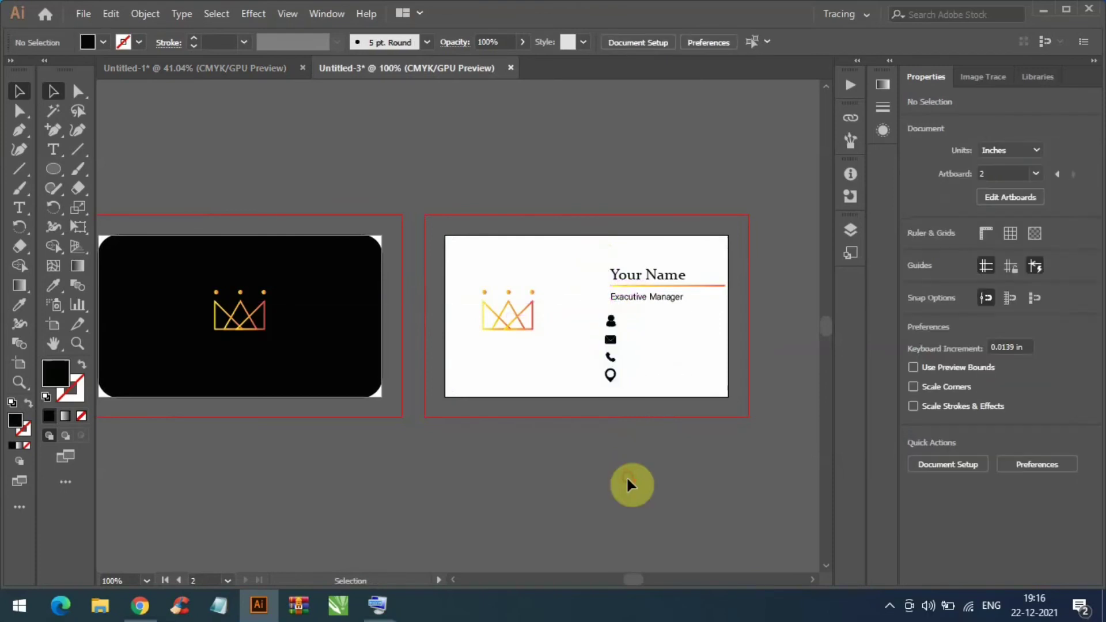
Step: Position the icon column just below the Exacutive Manager title
left_click(609, 346)
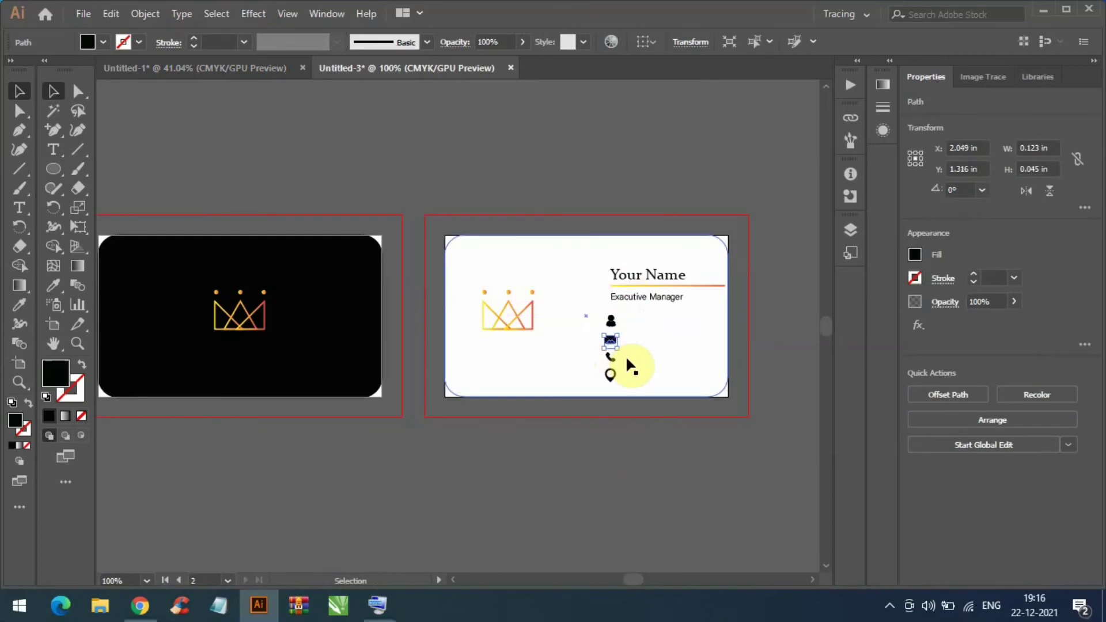
left_click(676, 500)
key("ctrl+z")
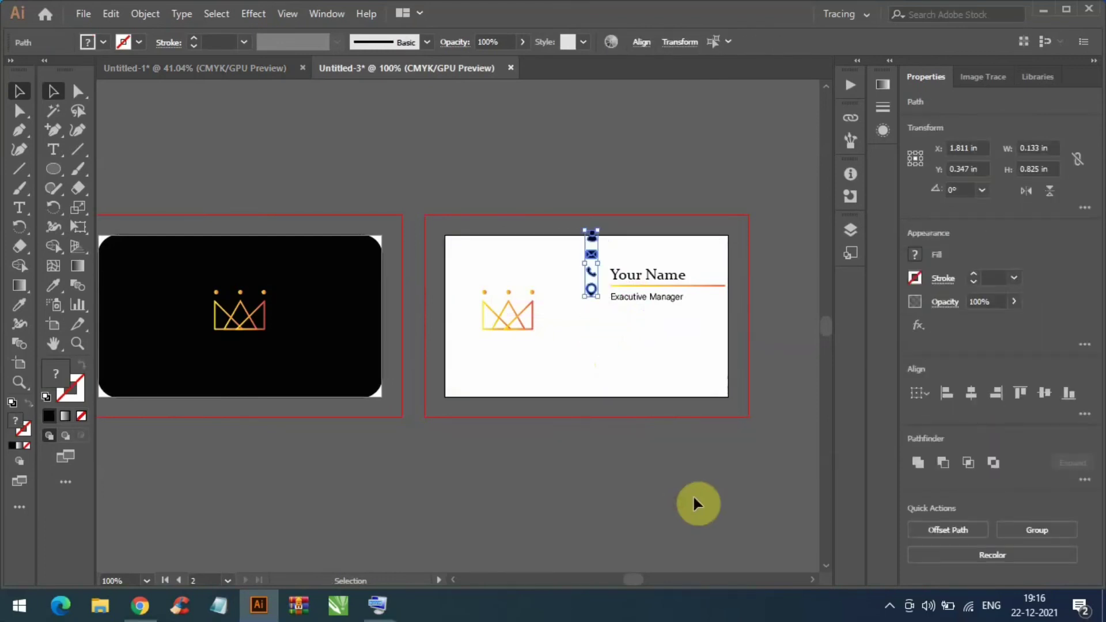
left_click_drag(591, 257, 613, 357)
key("v")
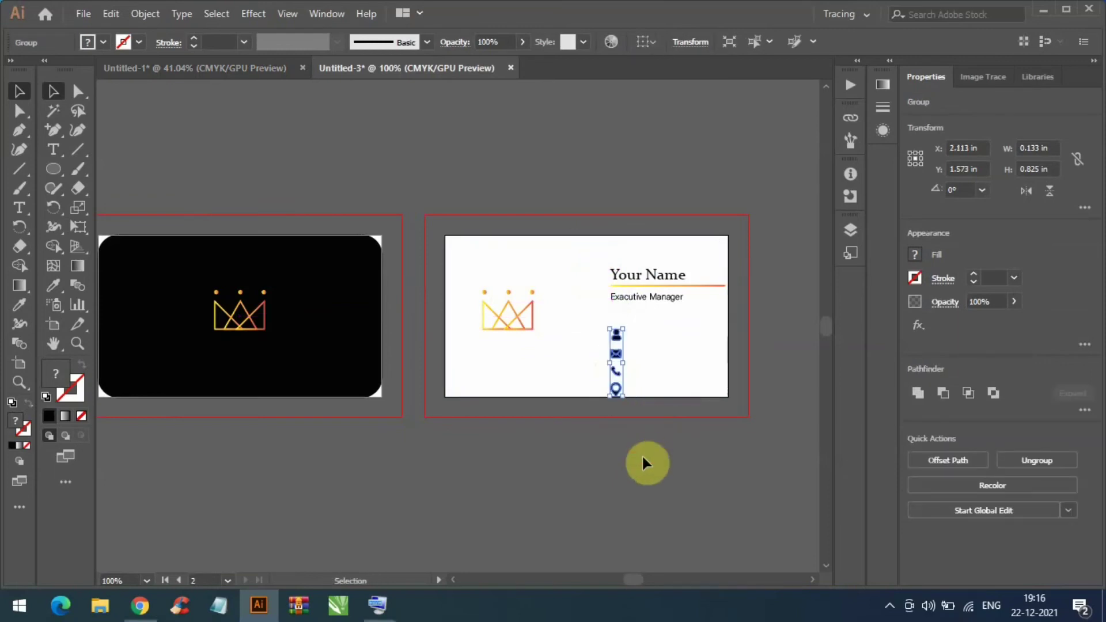
key("Up")
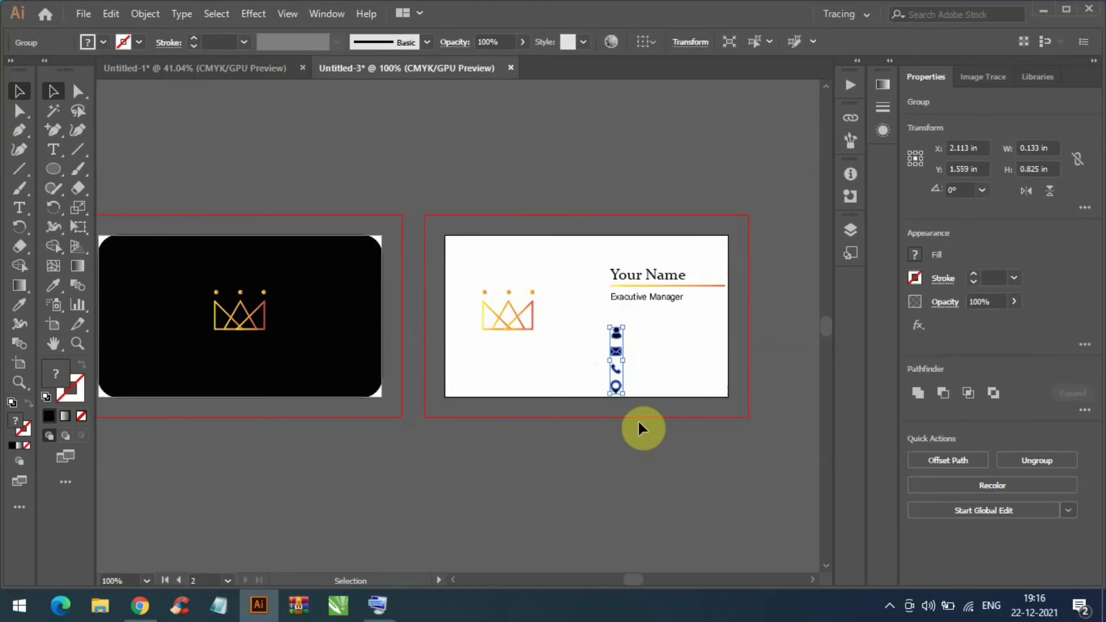
key("Up")
key("Up")
left_click(633, 459)
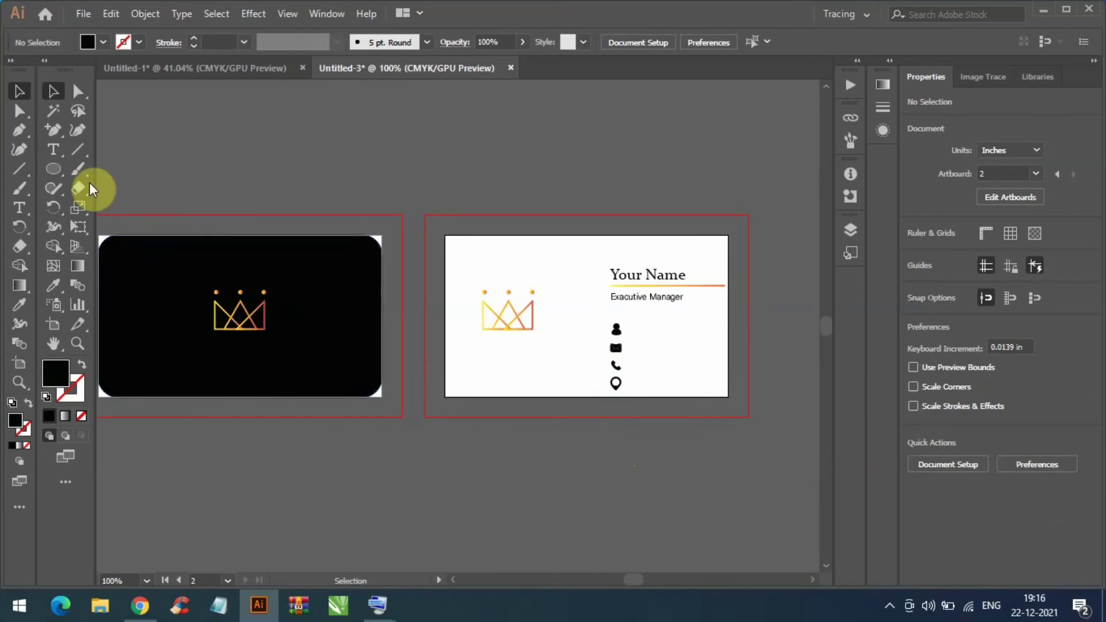
Step: Create a name text line and place it beside the person icon
left_click(60, 153)
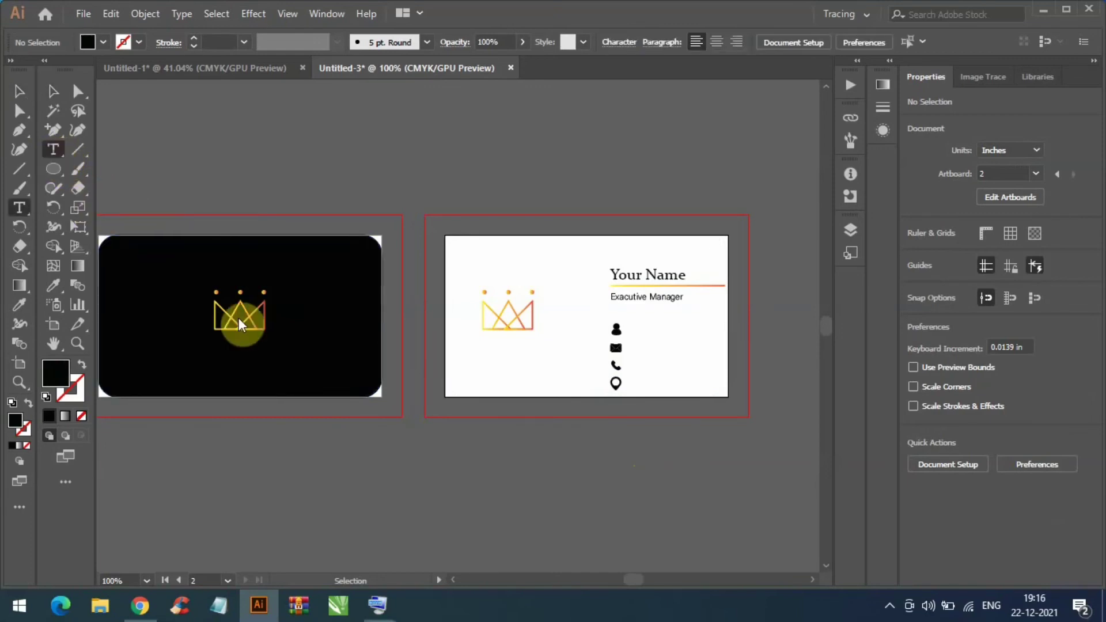
left_click(429, 487)
key("BackSpace")
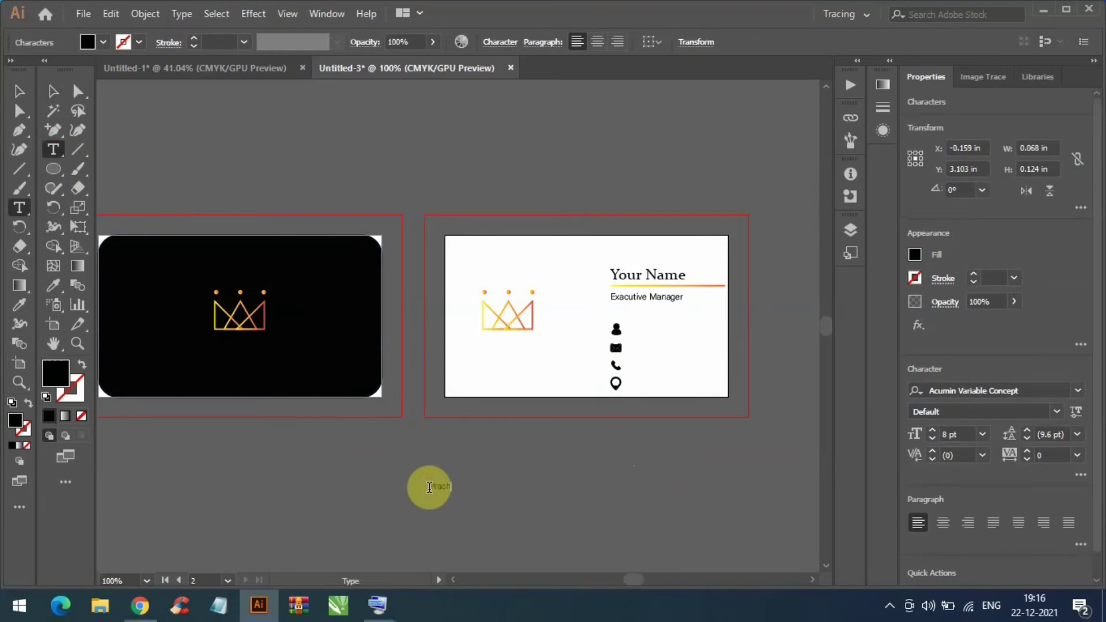
key("Escape")
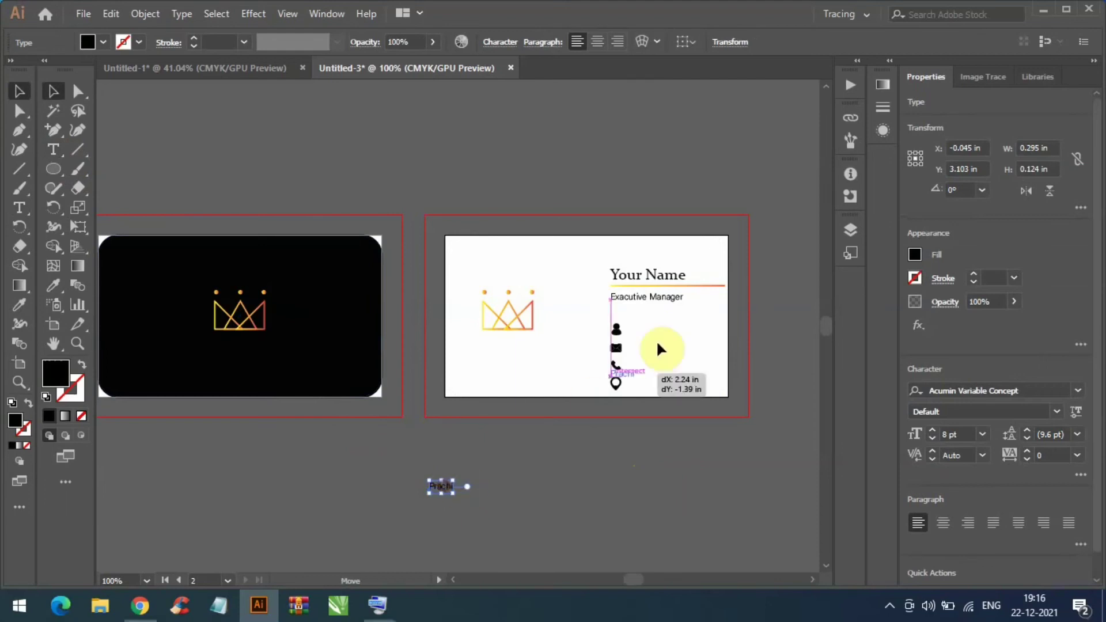
mouse_move(441, 488)
left_mouse_down()
mouse_move(660, 334)
mouse_move(644, 326)
left_mouse_up()
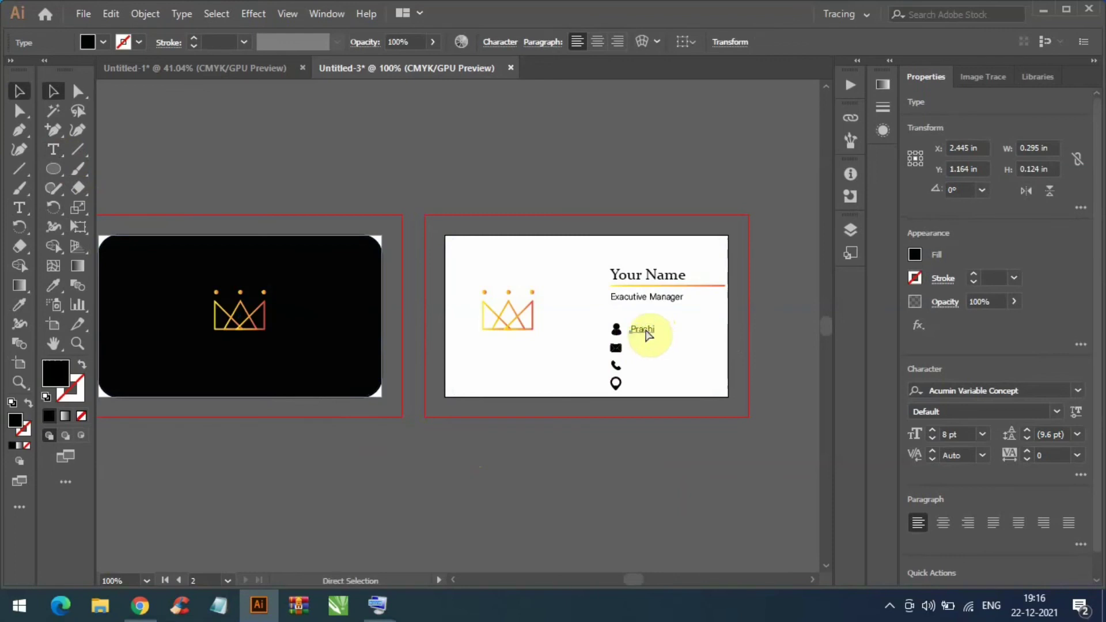
Step: Duplicate the name line down beside the remaining icon rows
left_click_drag(644, 326, 643, 362)
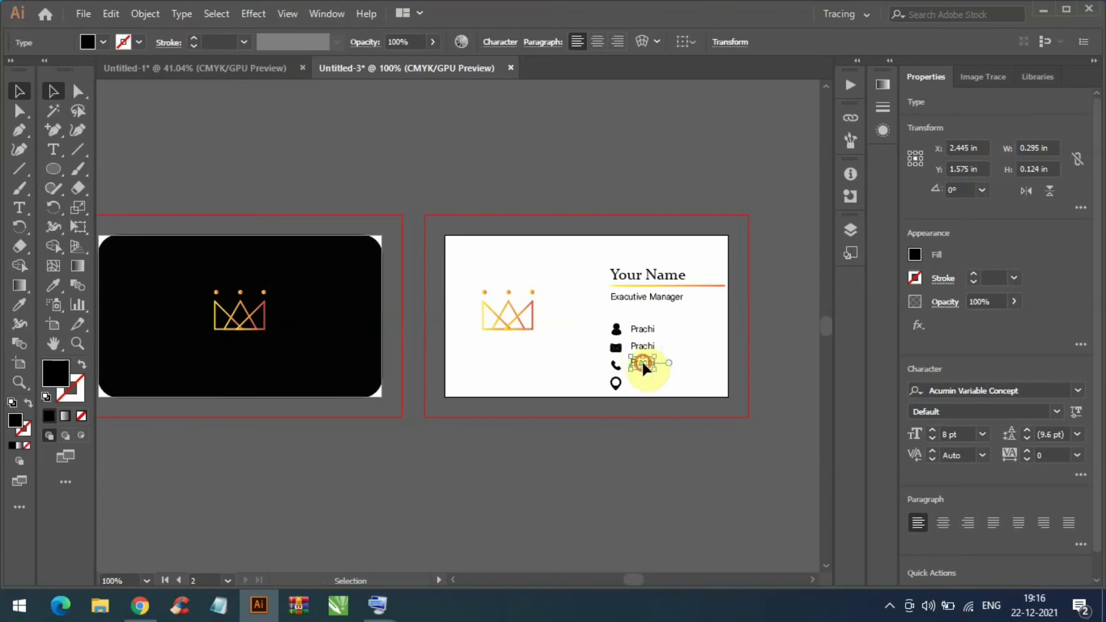
left_click_drag(642, 364, 646, 382)
left_click(645, 431)
left_click(649, 343)
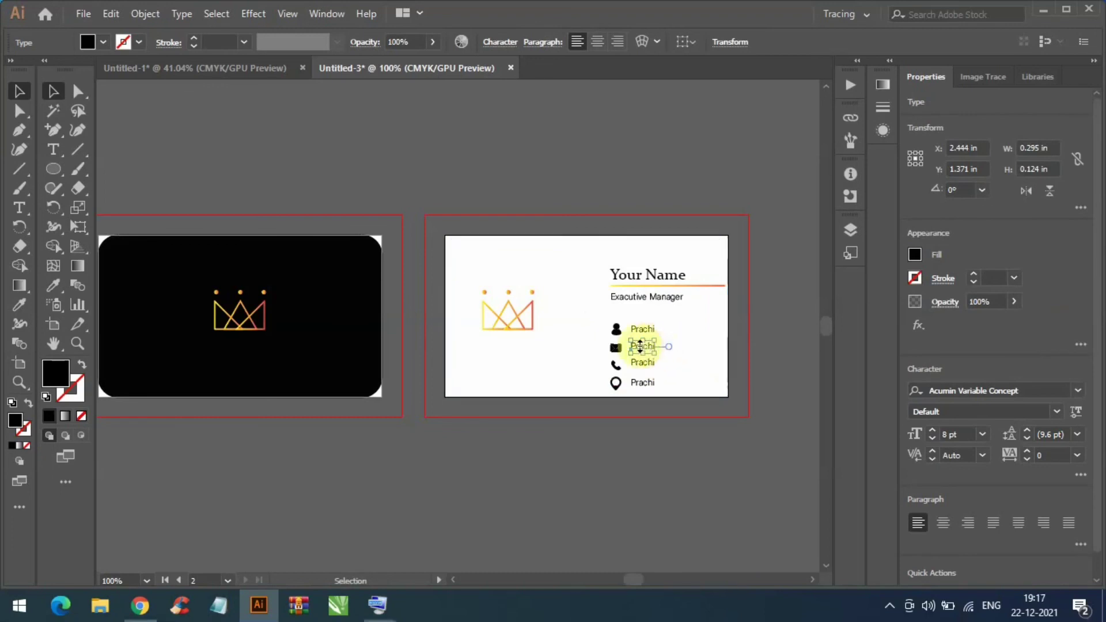
left_click(650, 510)
left_click(644, 345)
Step: Replace the copied text with the e-mail address and phone number
double_click(643, 346)
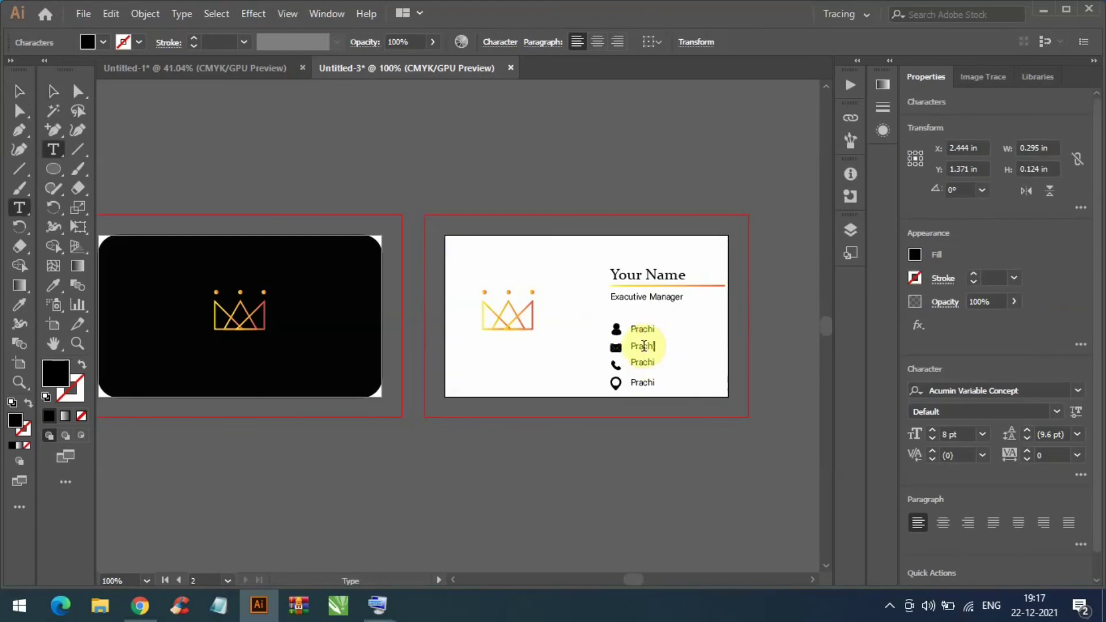
type("abc@gmail.com")
left_click(647, 361)
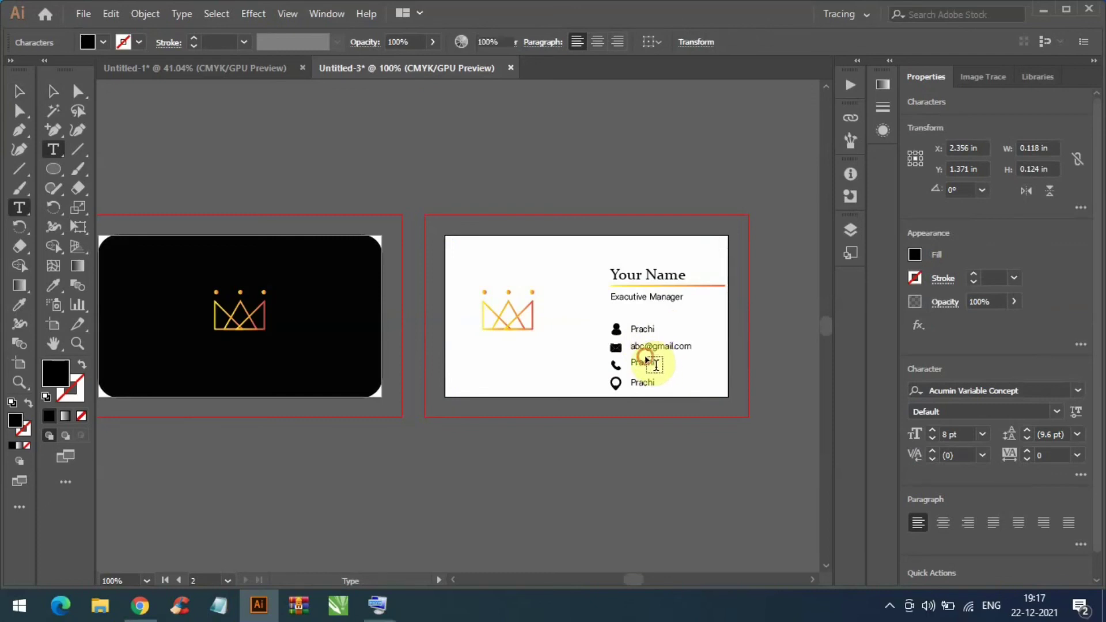
double_click(647, 362)
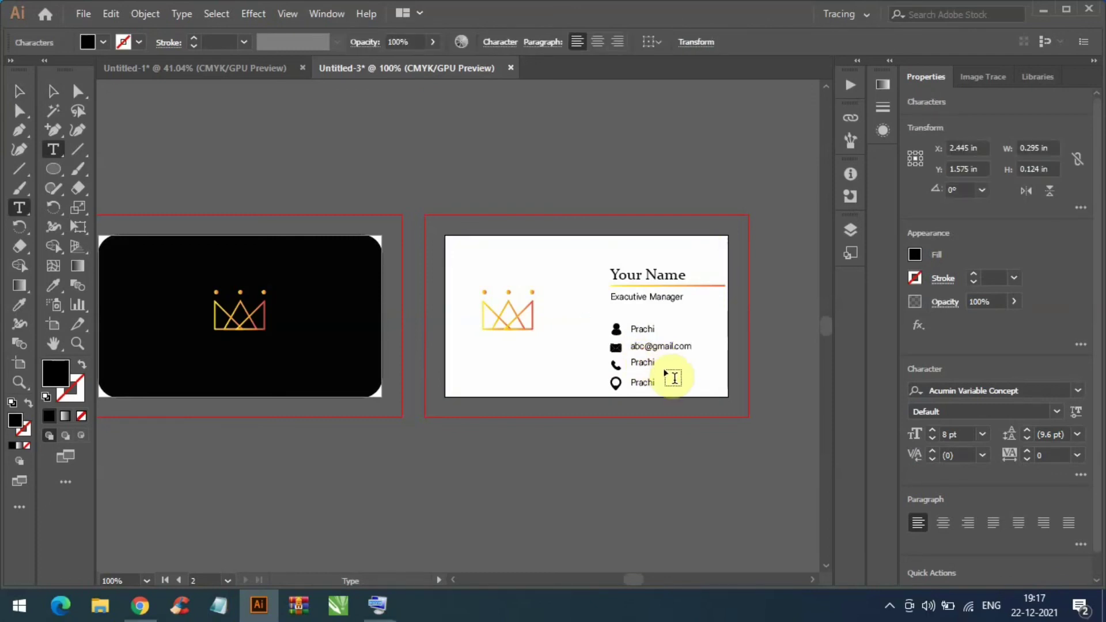
key("BackSpace")
key("BackSpace")
key("BackSpace")
key("BackSpace")
type("123")
Step: Change the bottom line beside the location pin to the city name
left_click(646, 382)
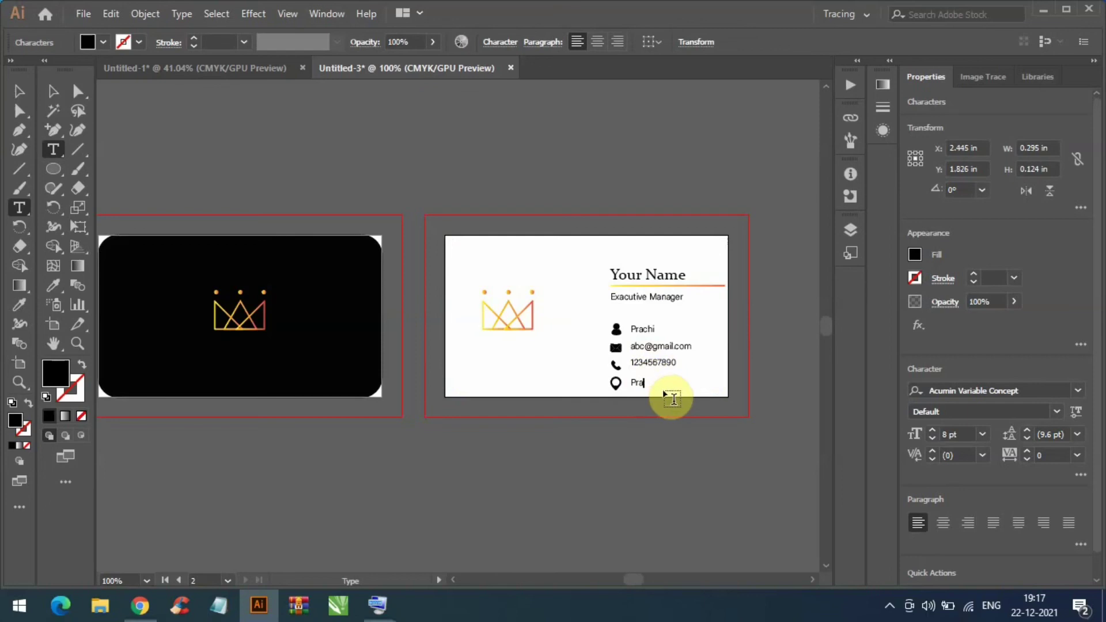
key("BackSpace")
type("S")
type("urat")
key("Escape")
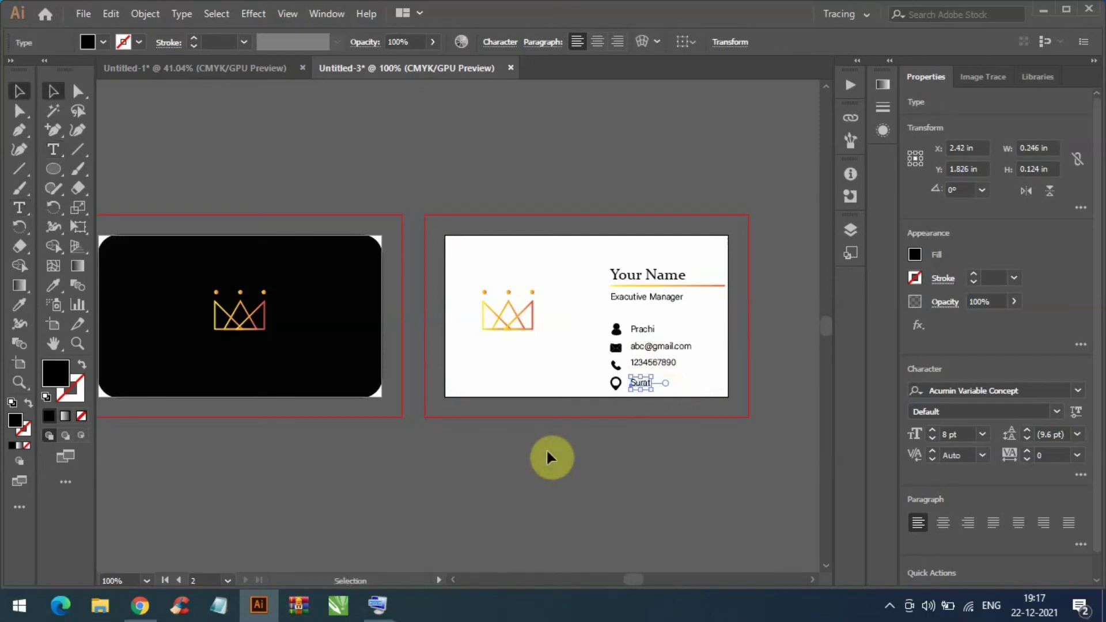
Step: Set the black front card's stroke to None, then review both card sides
left_click(363, 322)
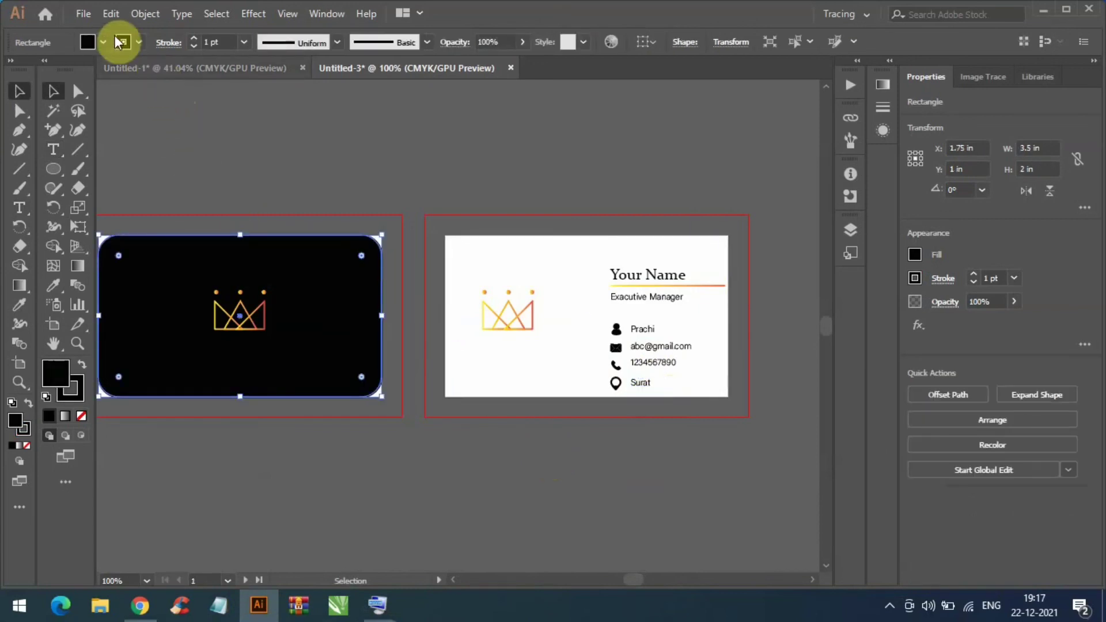
left_click(139, 42)
left_click(10, 70)
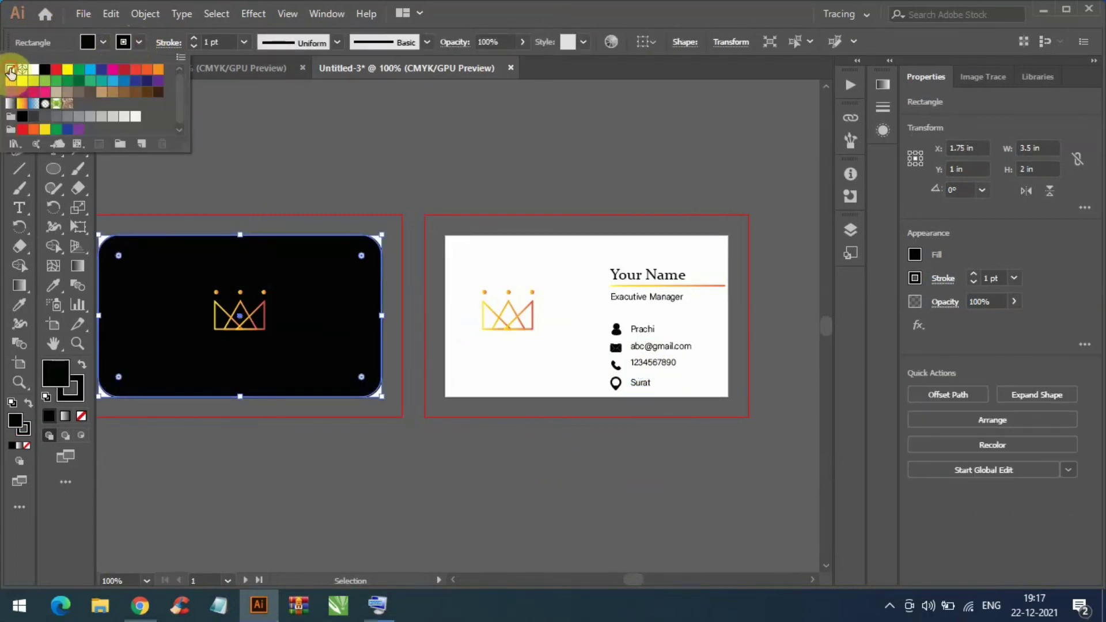
left_click(275, 160)
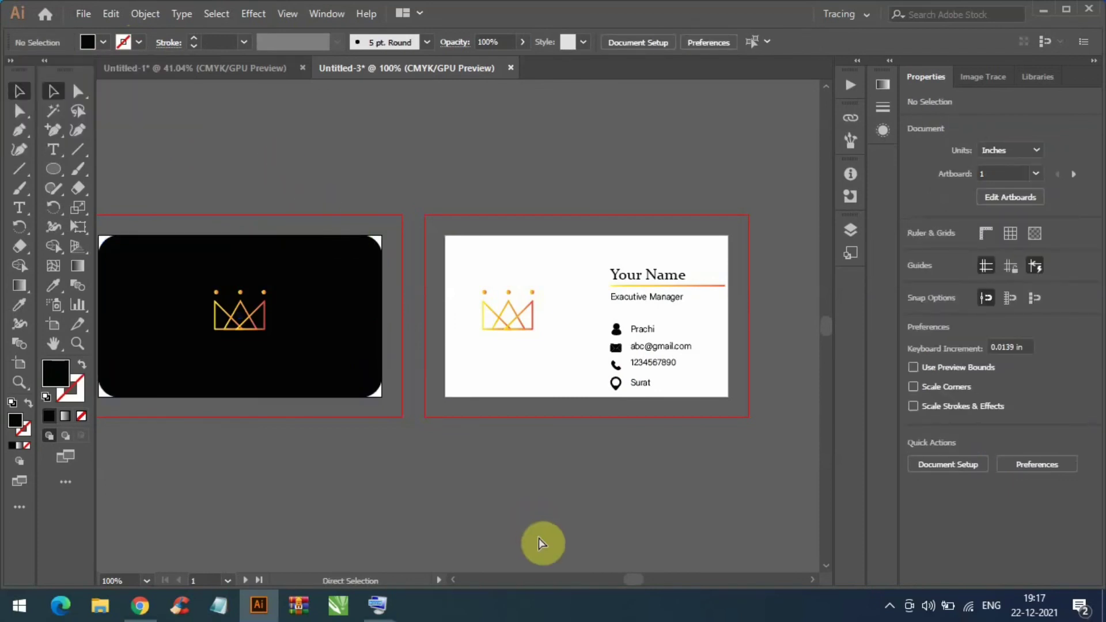
scroll(547, 541, "right", 1)
scroll(548, 546, "left", 1)
scroll(549, 546, "left", 2)
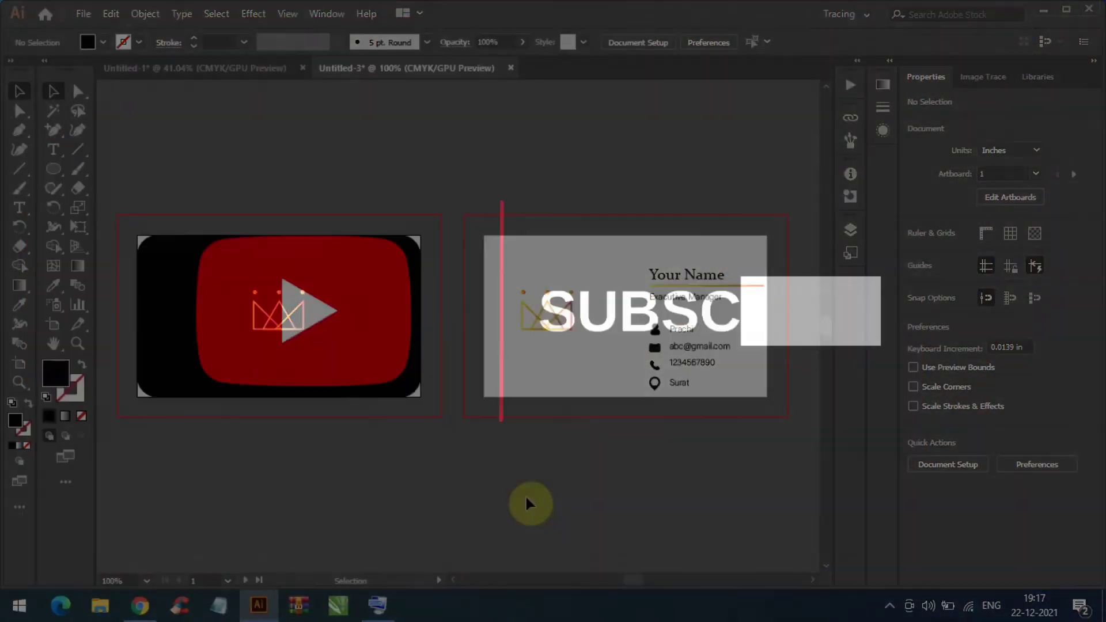